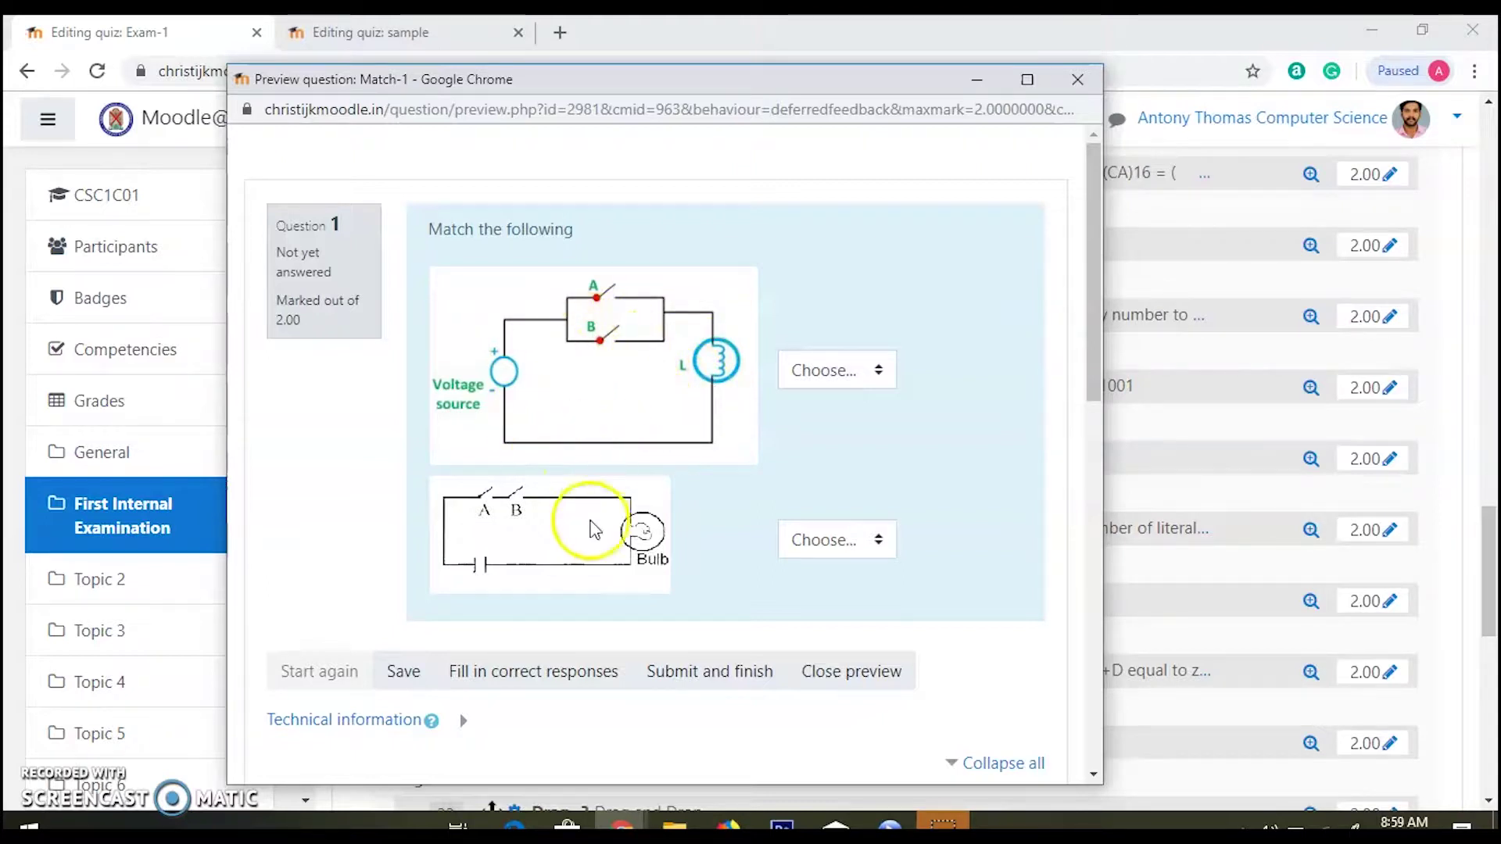
- Inspect the answer choices for both circuit images in the Match-1 question preview, and put the preview window away
left_click(821, 372)
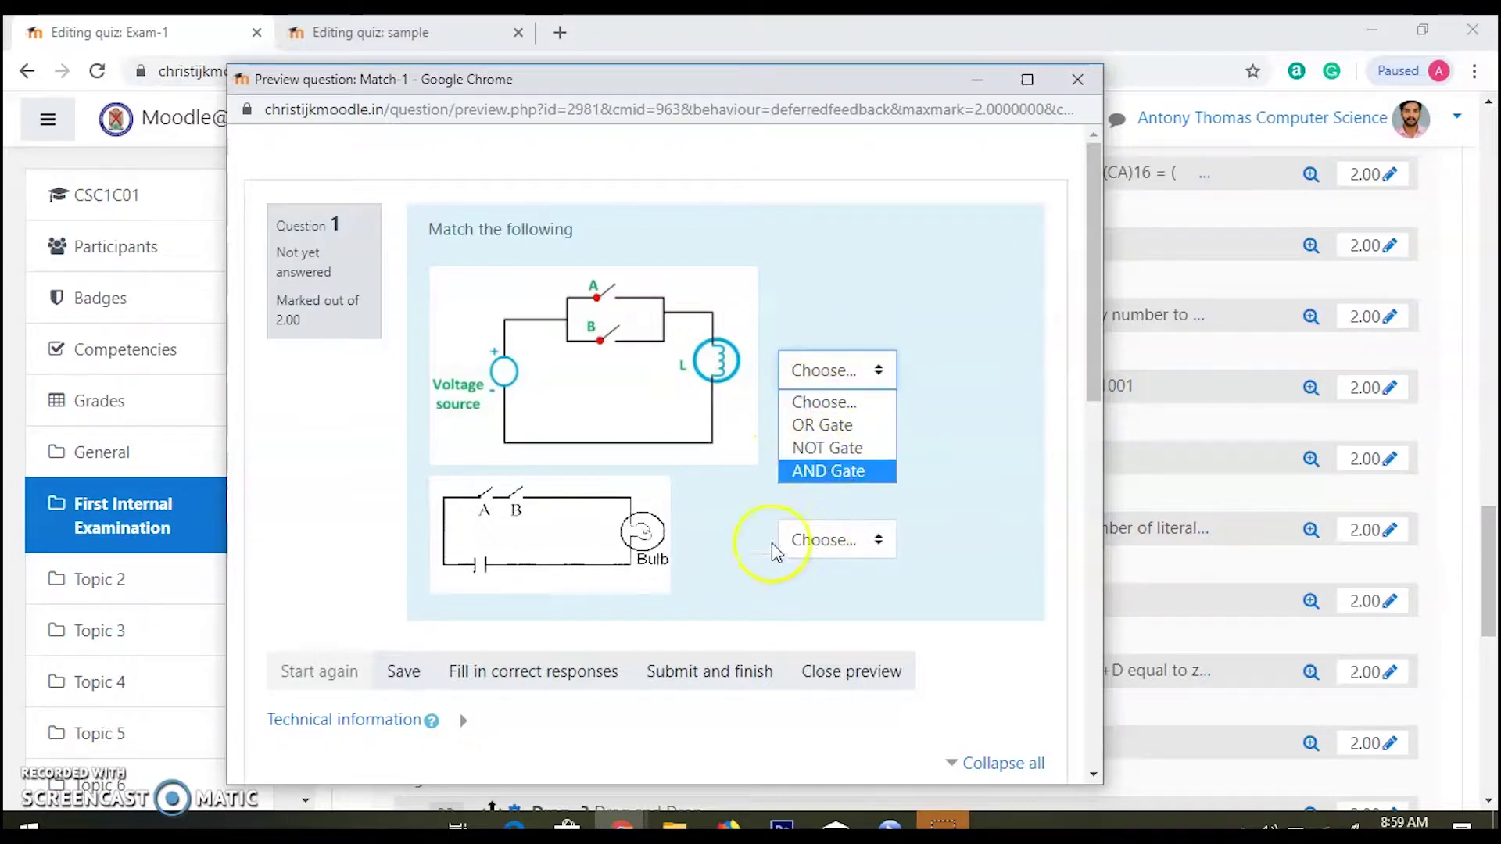
left_click(864, 550)
left_click(888, 440)
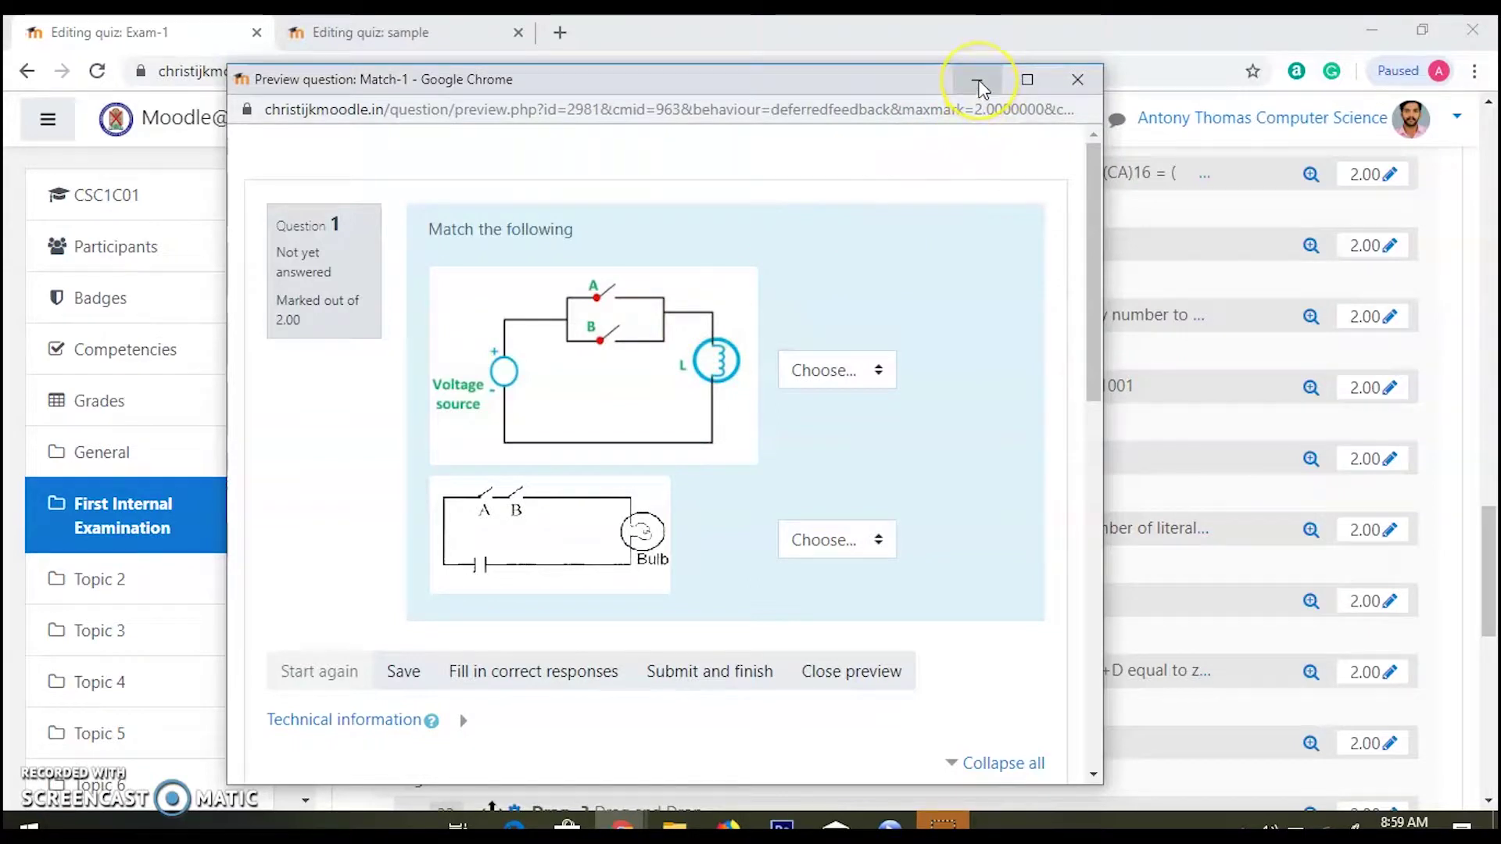
left_click(977, 83)
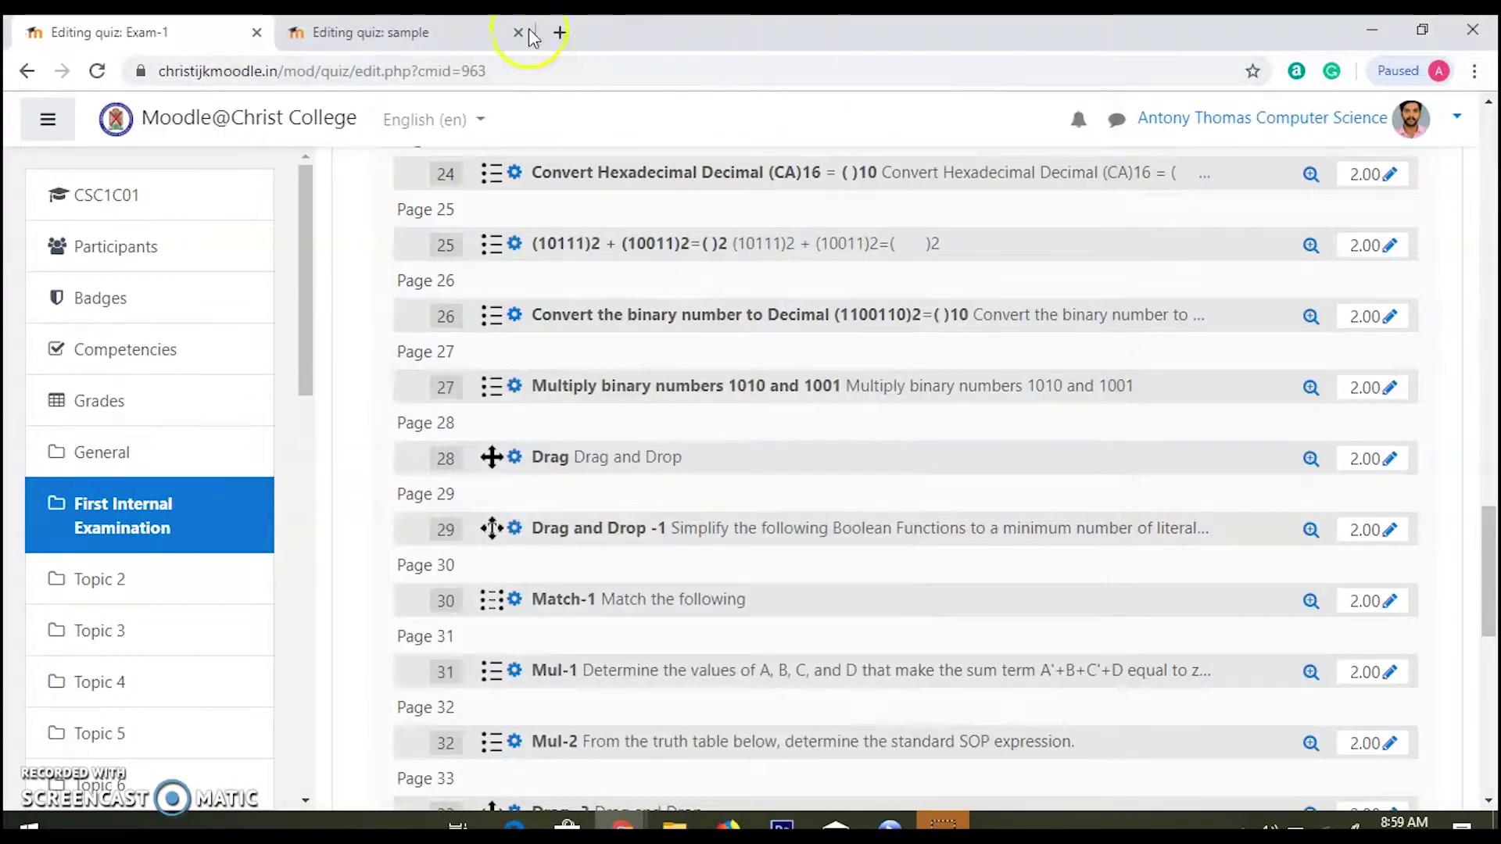
- Add a new question of type Matching at the end of the sample quiz
left_click(395, 30)
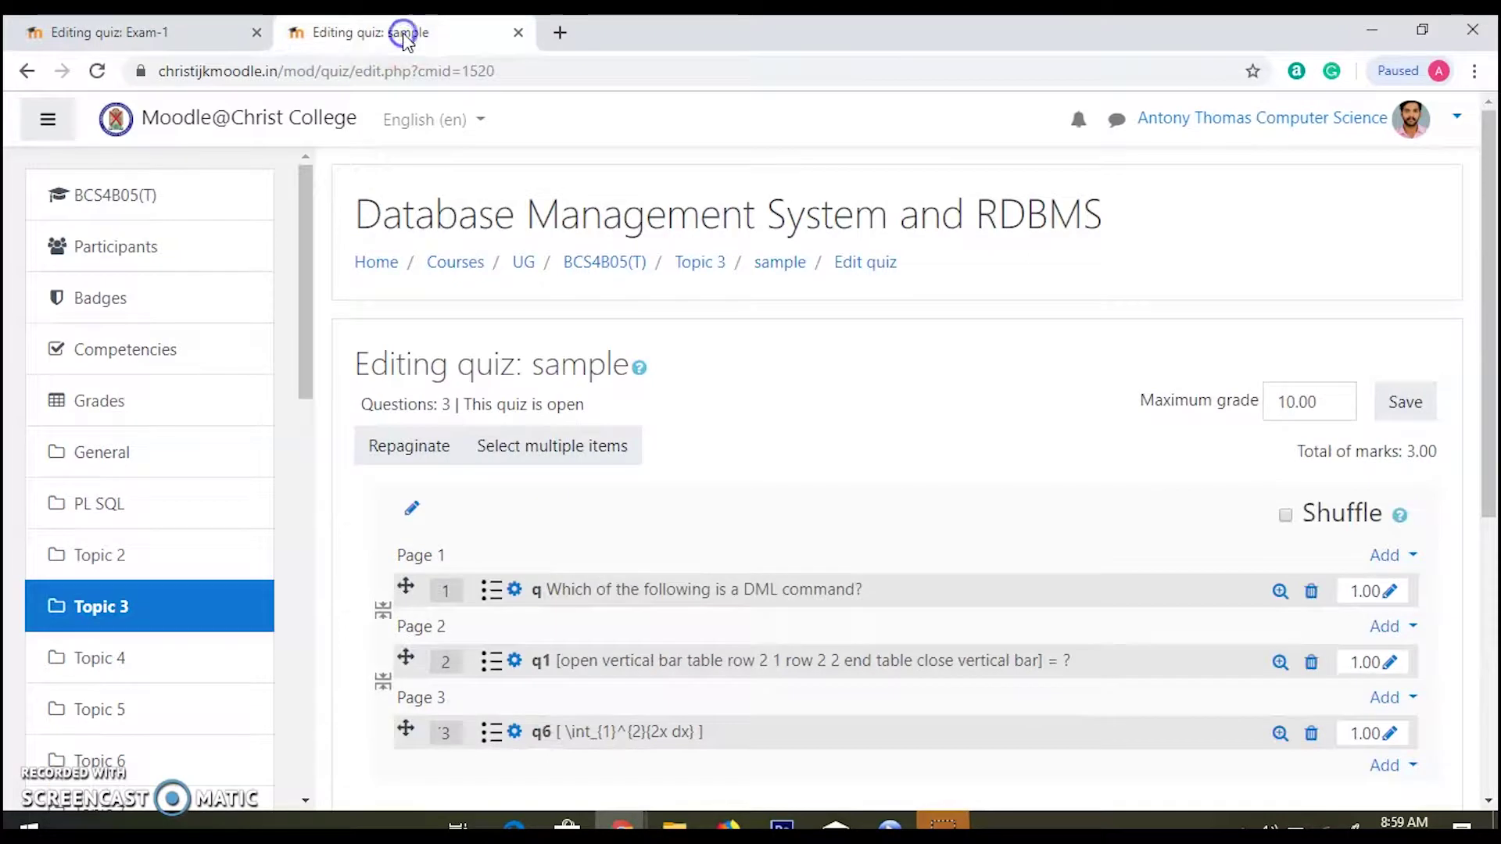
left_click(1385, 766)
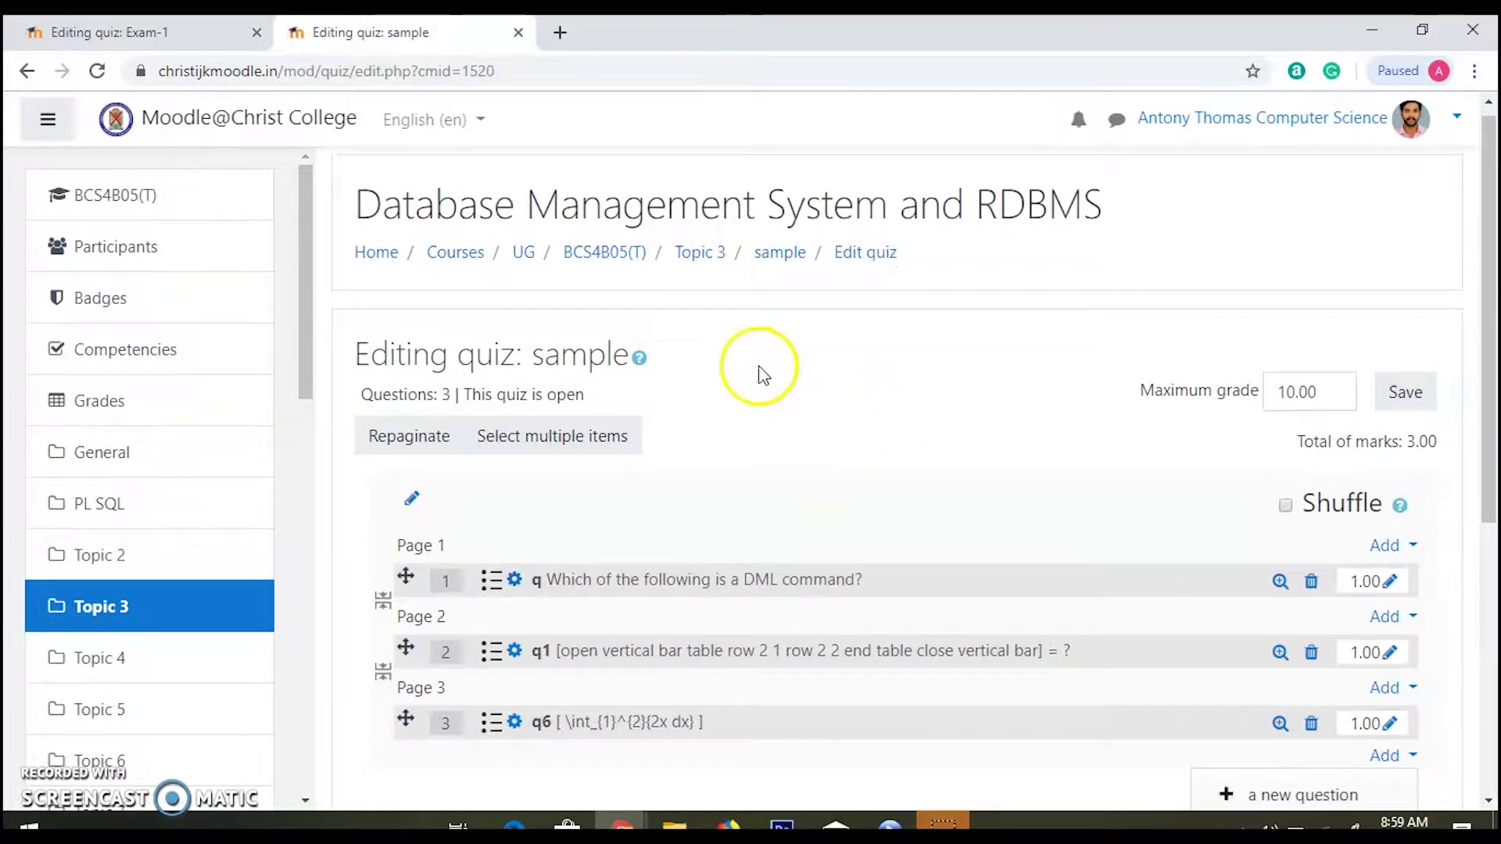
left_click(1288, 797)
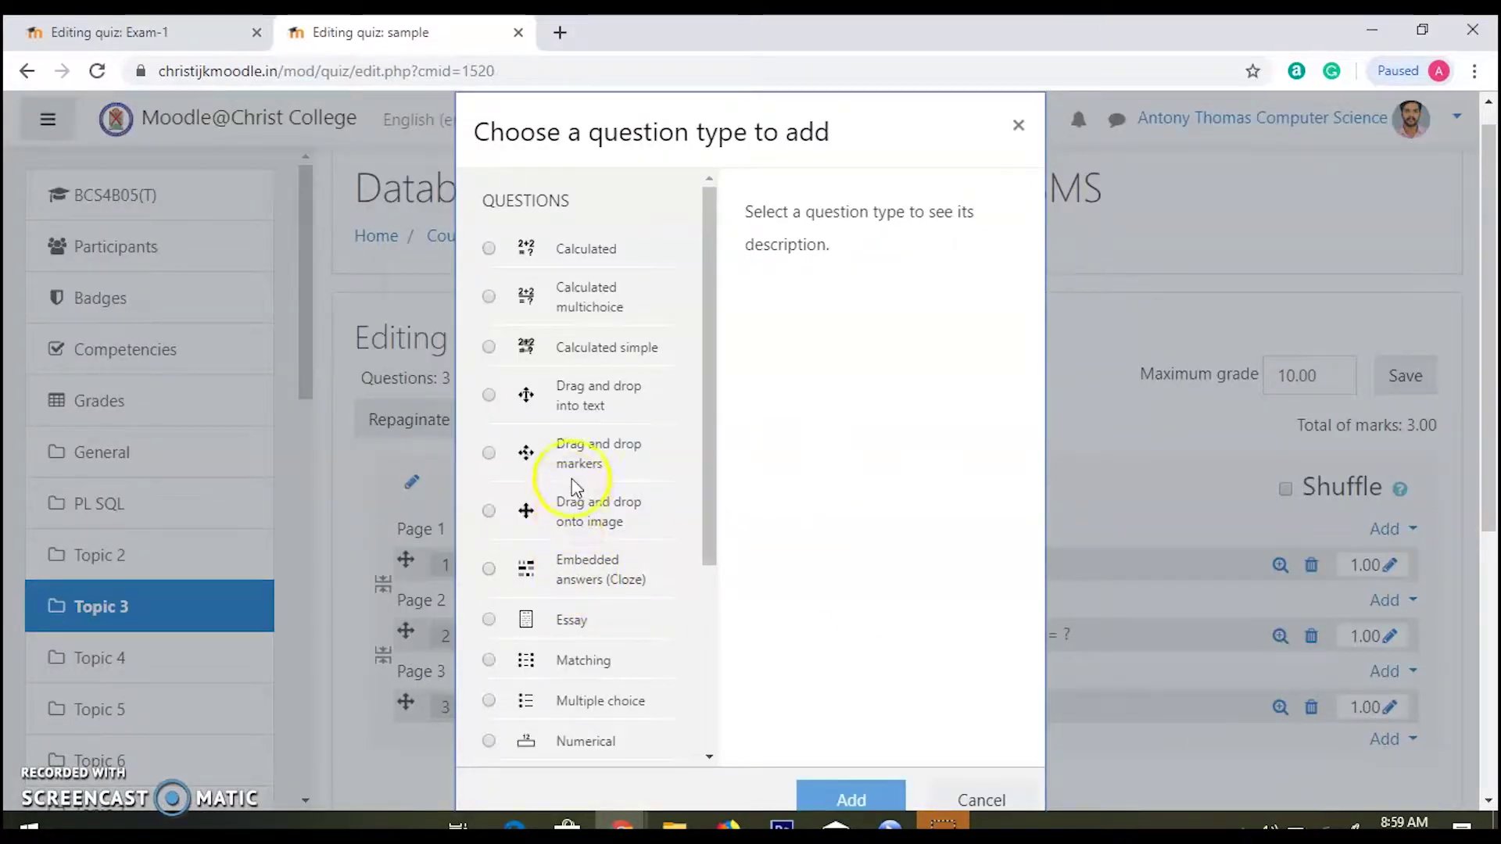
left_click(559, 672)
left_click(835, 801)
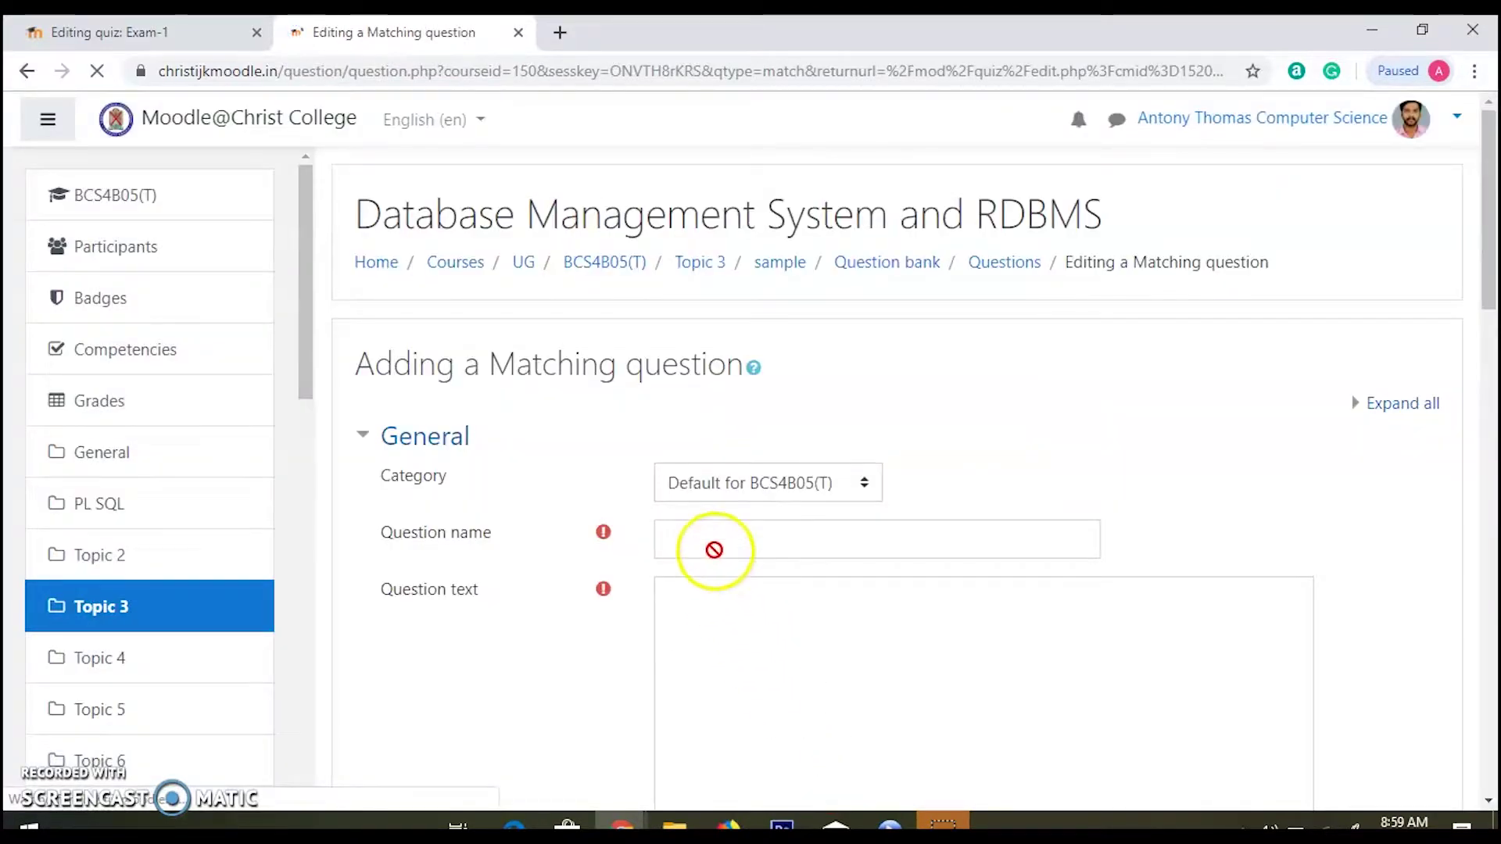
- Name the question q1, enter "Match the following" as its question text and set the default mark to 2
left_click(714, 536)
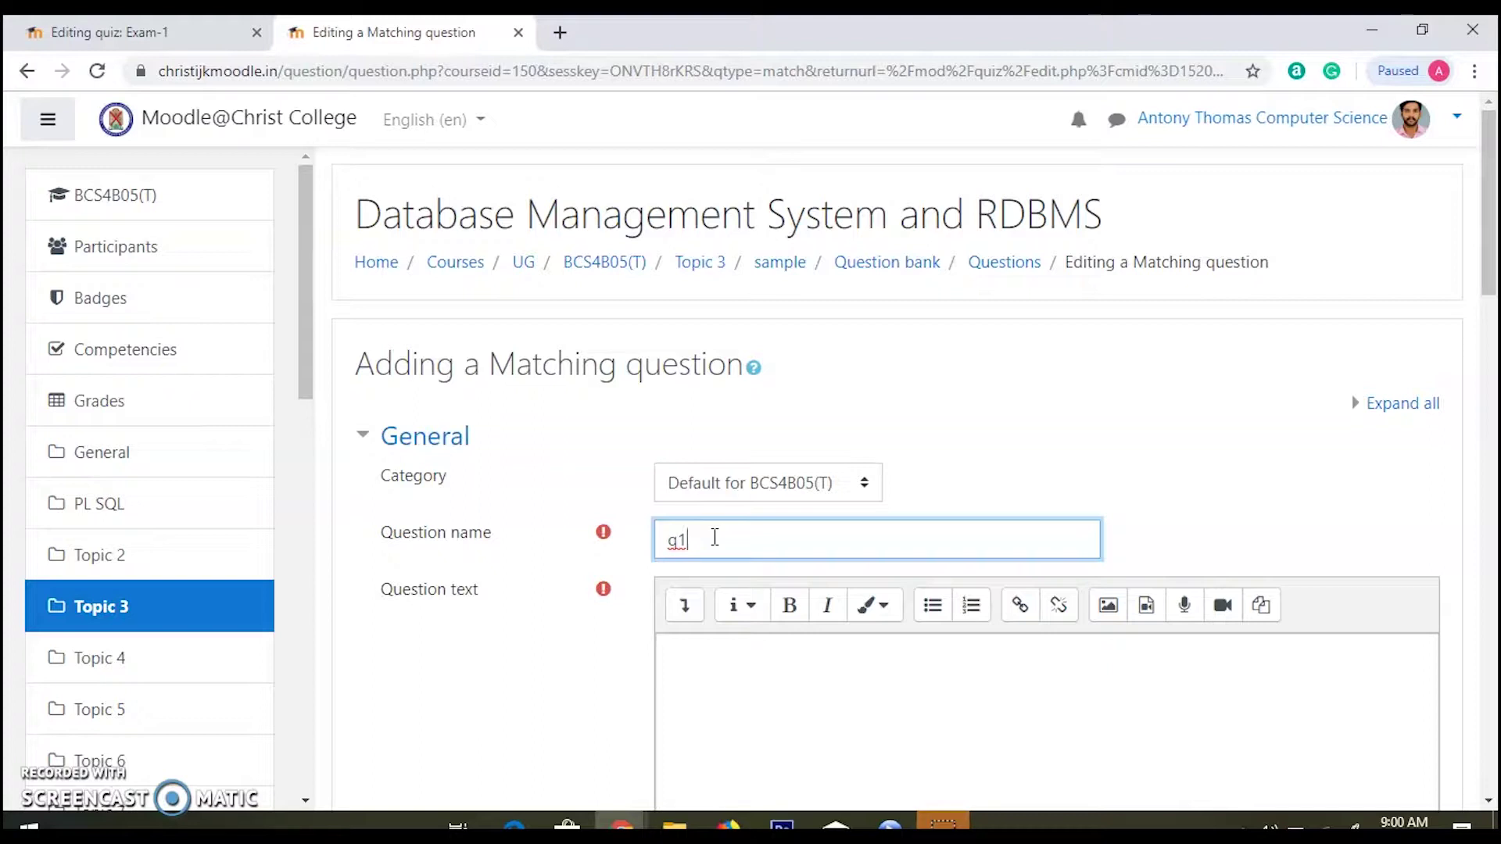
left_click(685, 654)
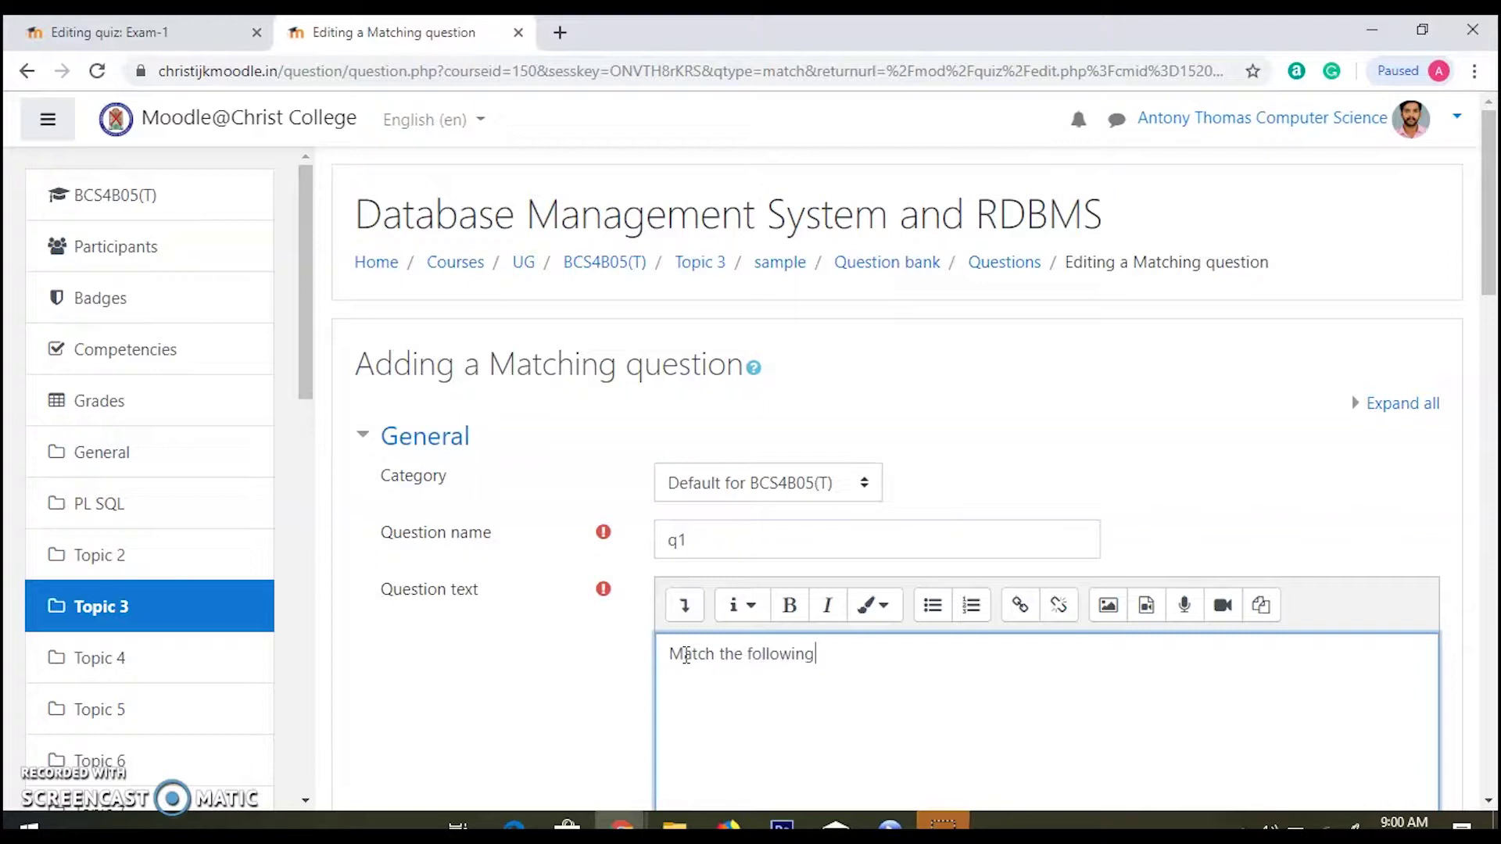
left_click_drag(1491, 249, 1492, 403)
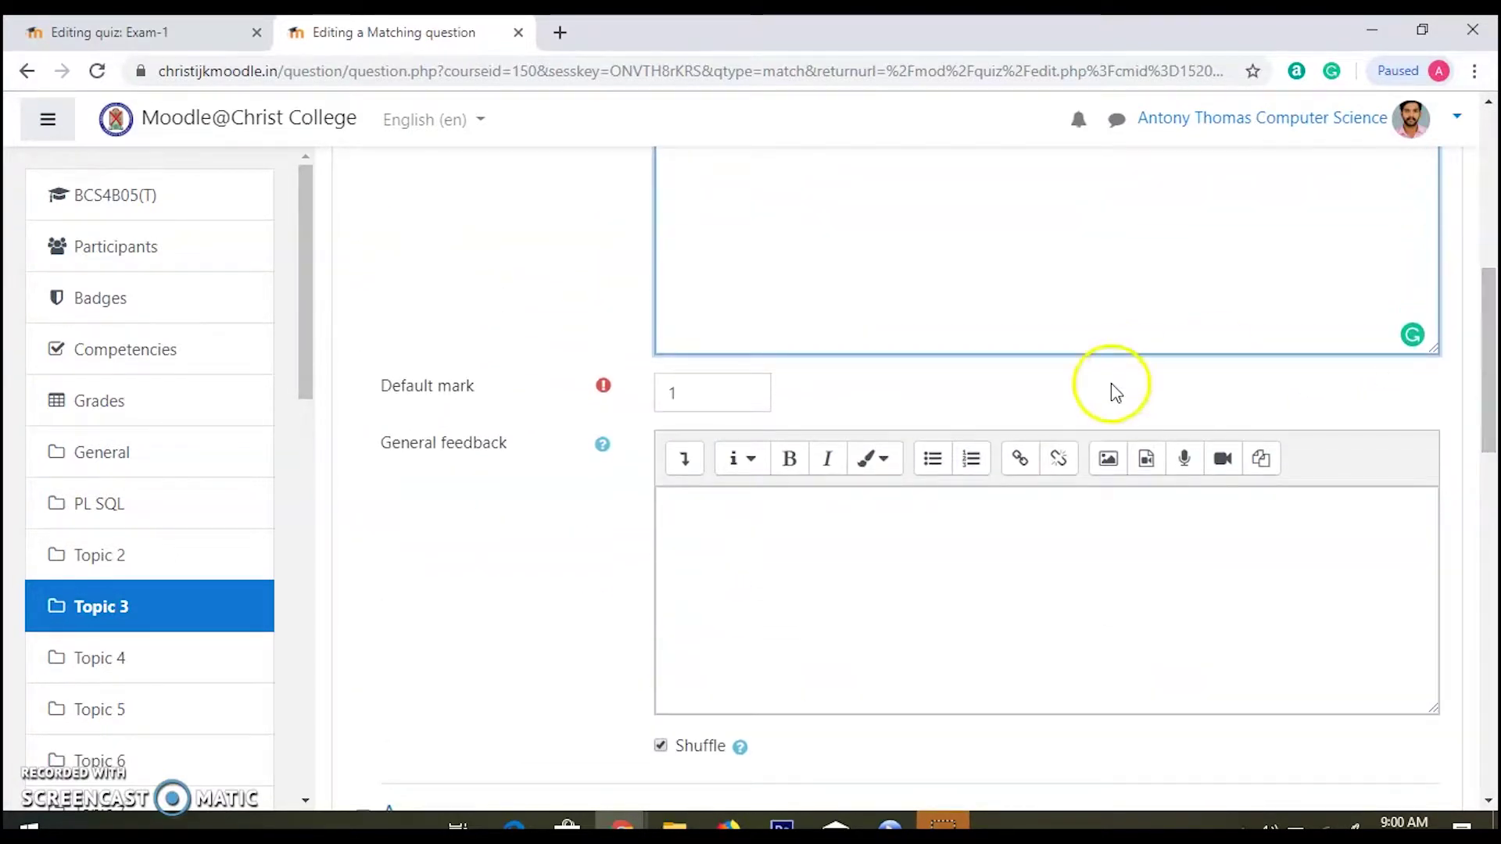
left_click_drag(685, 391, 648, 396)
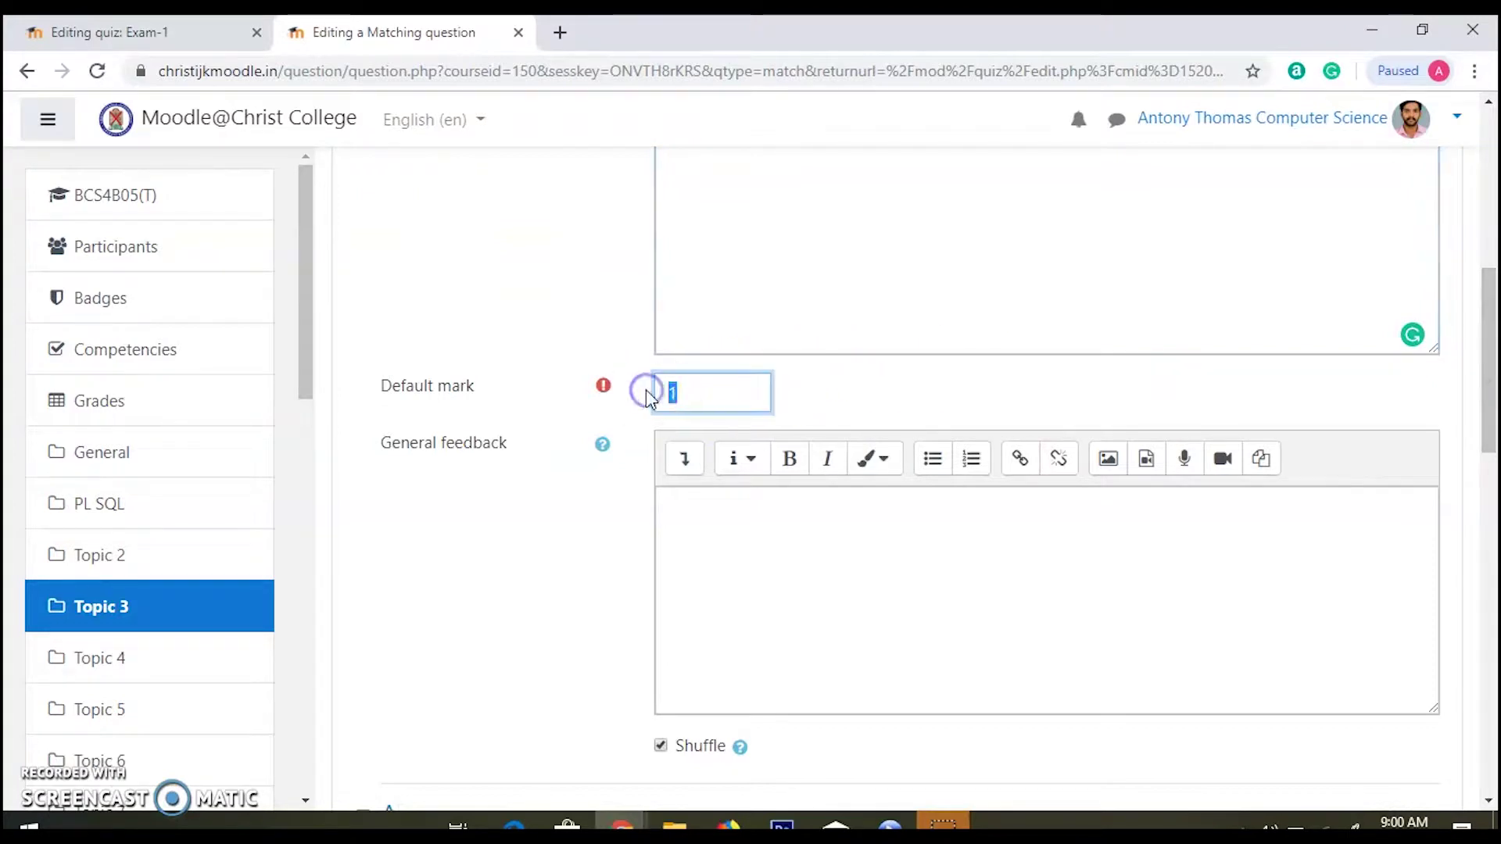
type("2")
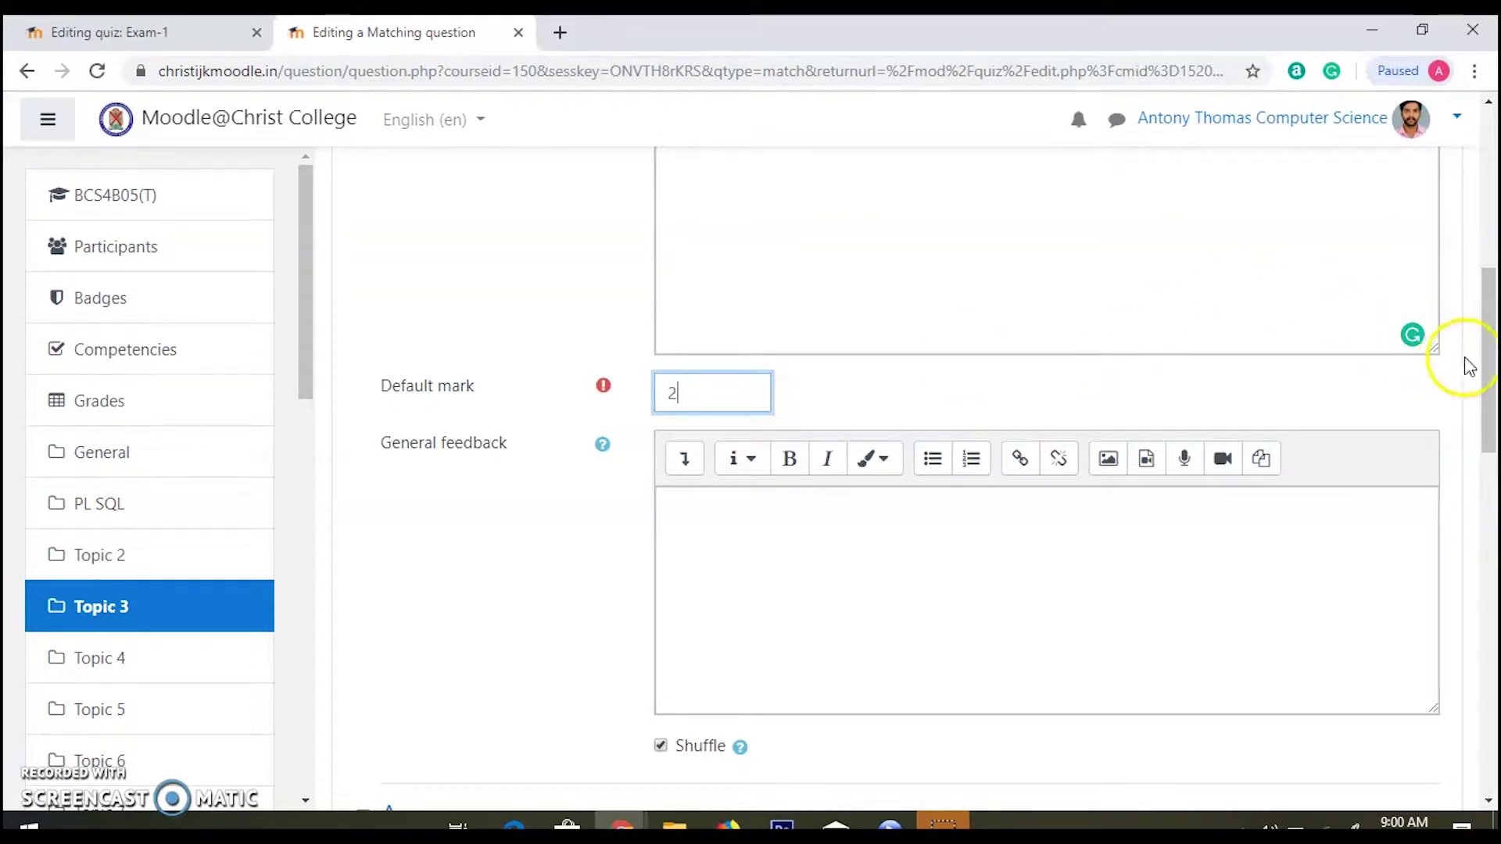
- Examine the Answers section of the new matching question, including its question and answer fields and the remaining settings
left_click_drag(1488, 362, 1492, 474)
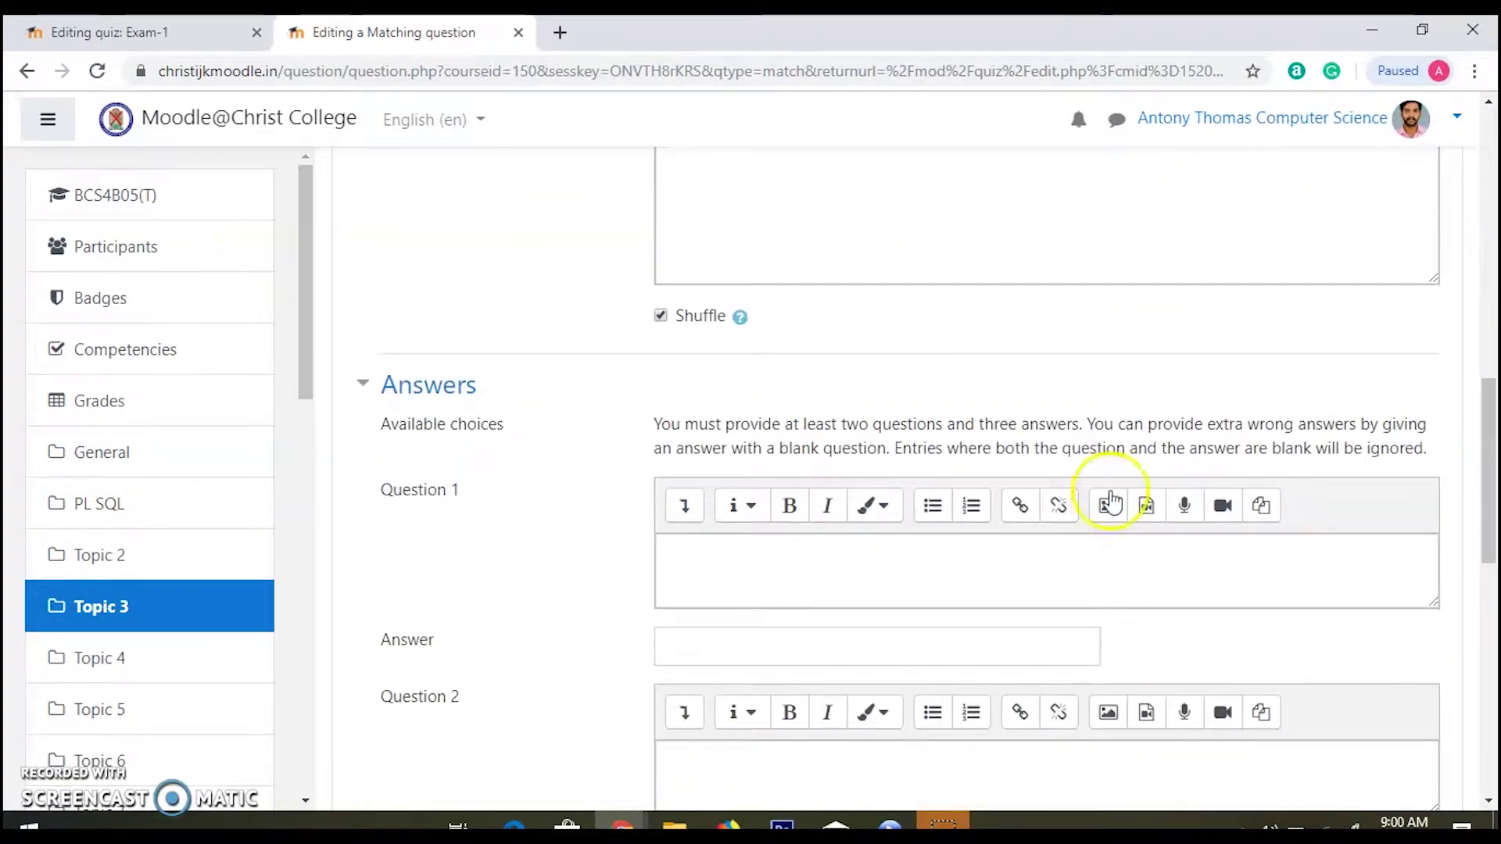
left_click(910, 575)
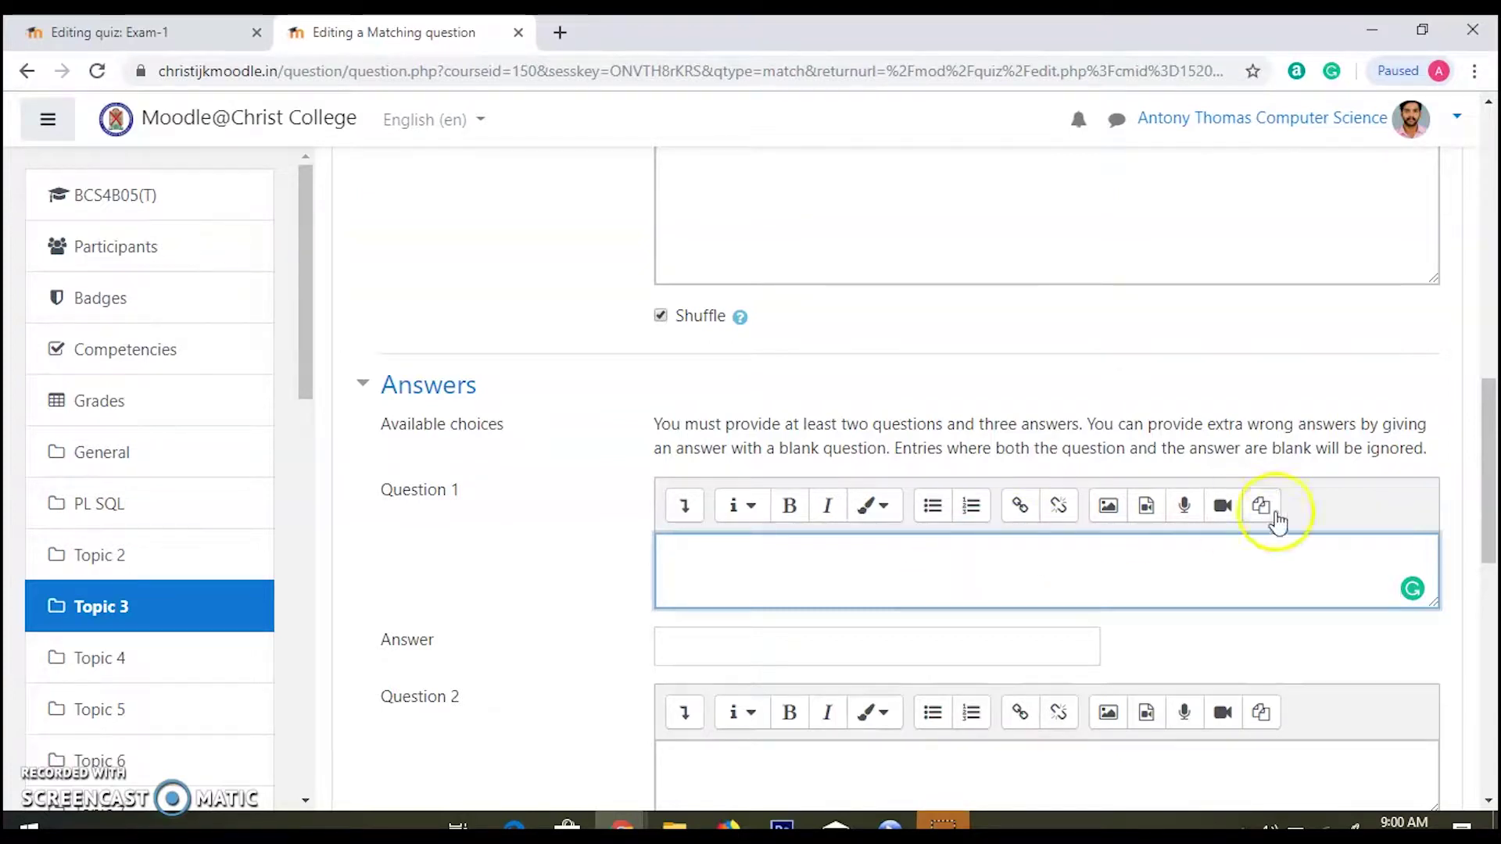
mouse_move(1490, 448)
left_mouse_down()
mouse_move(1492, 567)
mouse_move(1490, 442)
left_mouse_up()
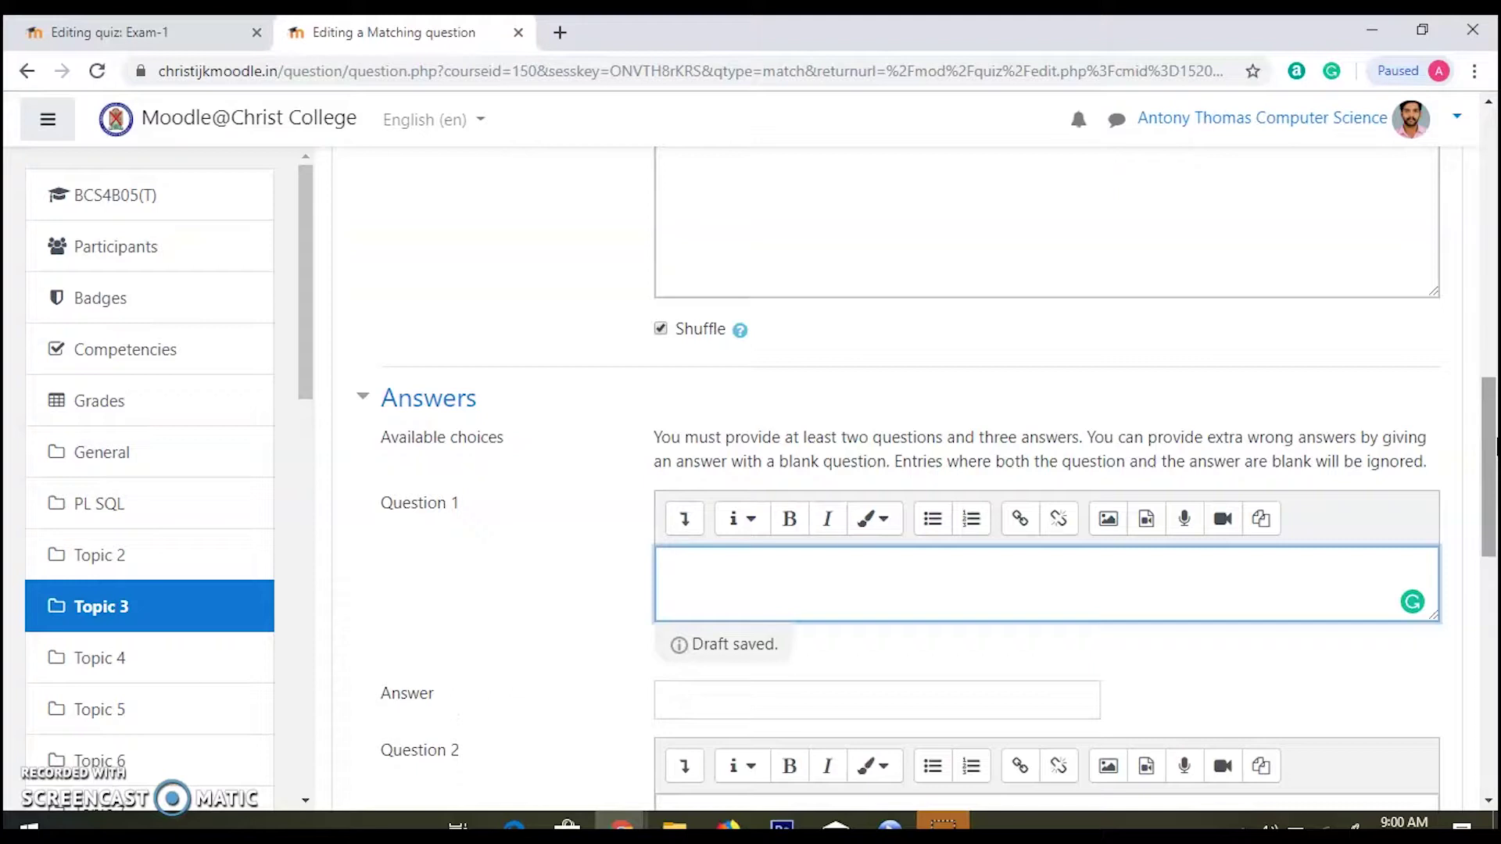
left_click_drag(1496, 446, 1489, 606)
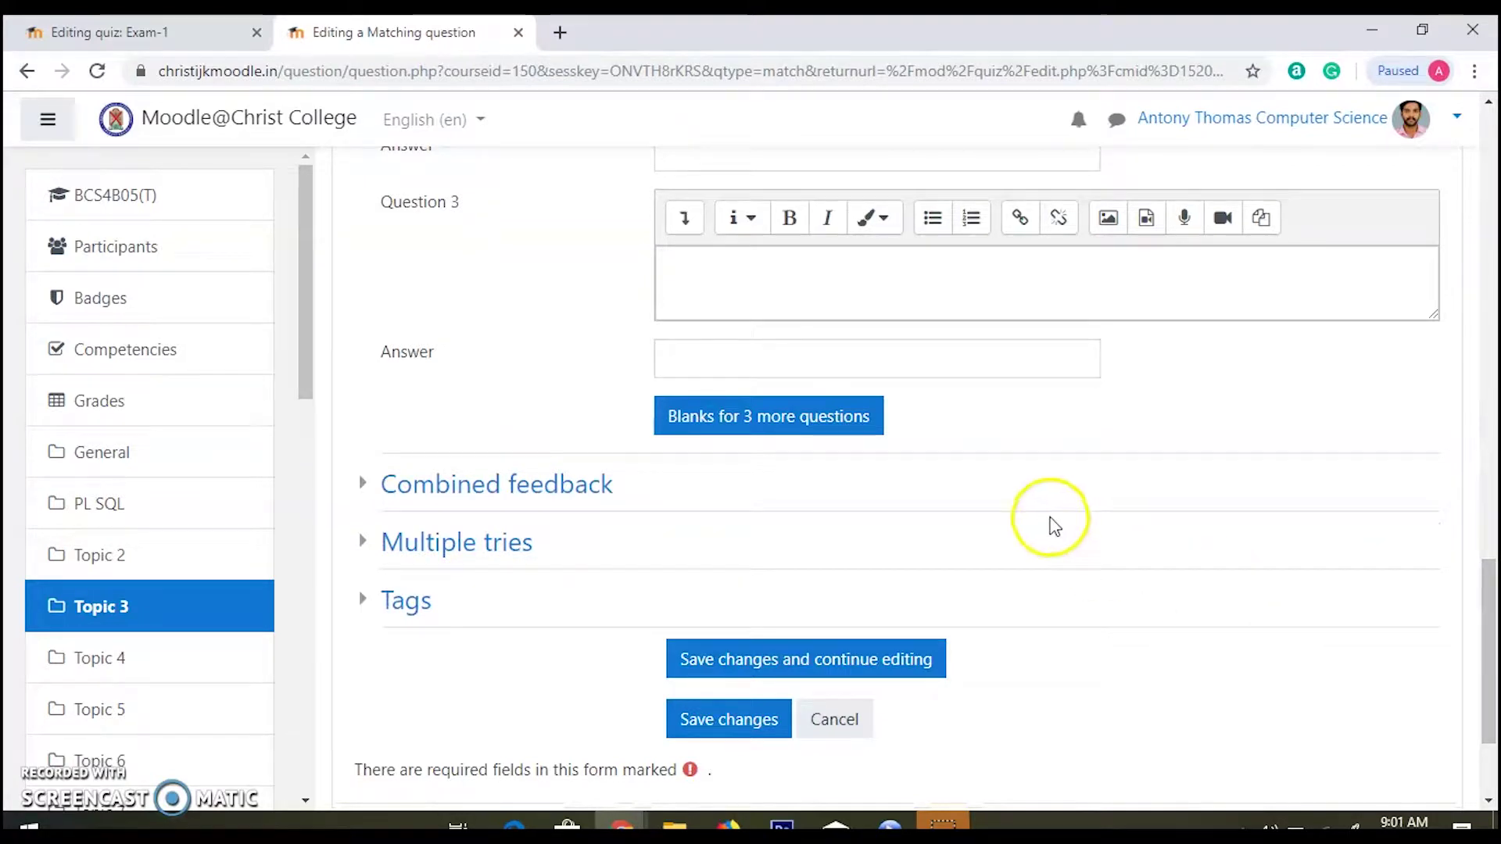
left_click_drag(1479, 626, 1488, 471)
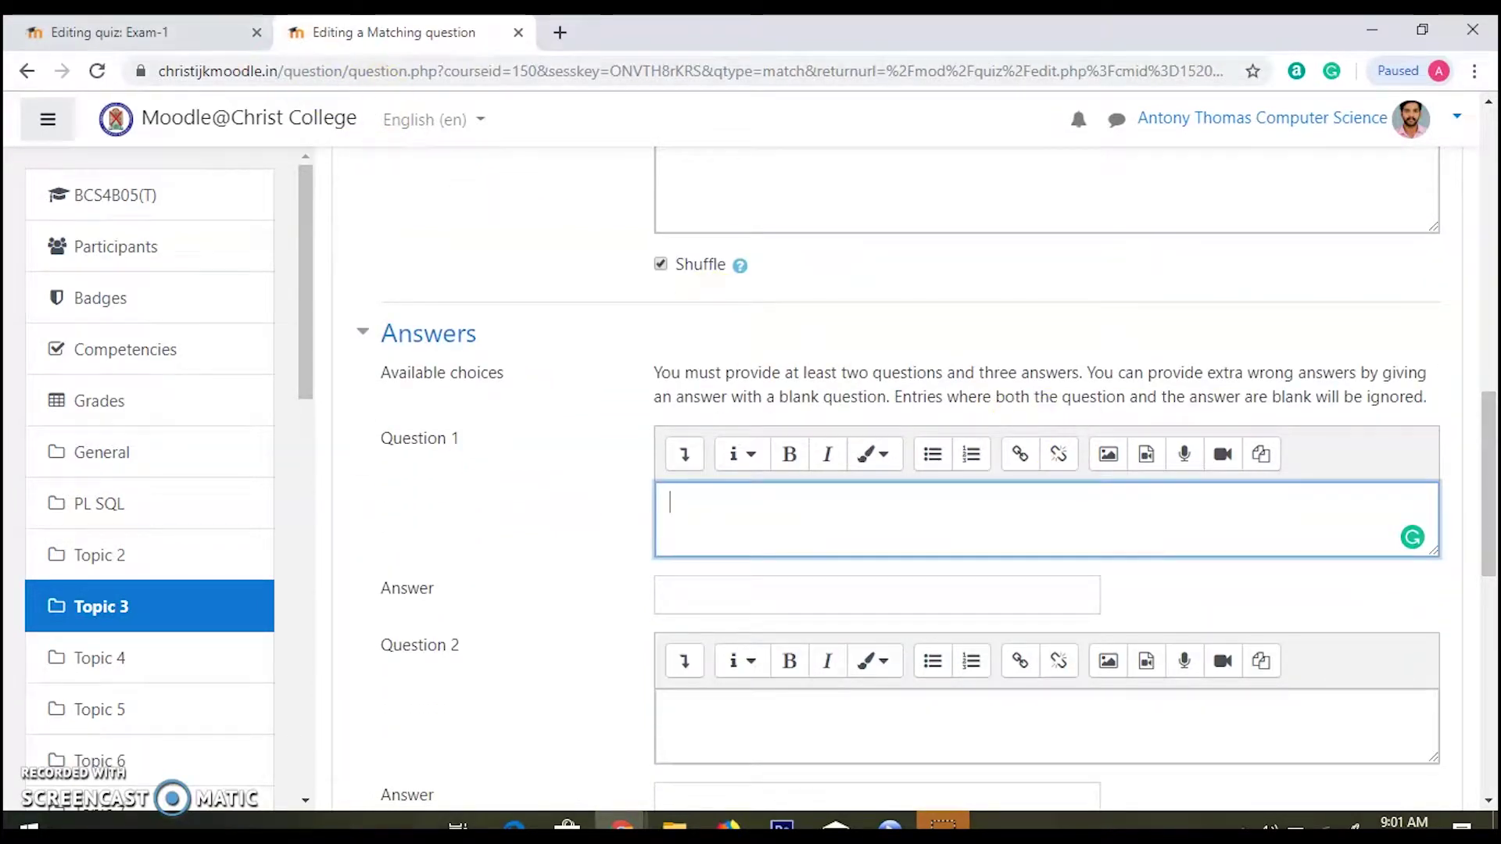
- Open the Exam-1 quiz's Match-1 question for editing at its answers, and show the extra formatting tools for the new question's Question 1
left_click(176, 32)
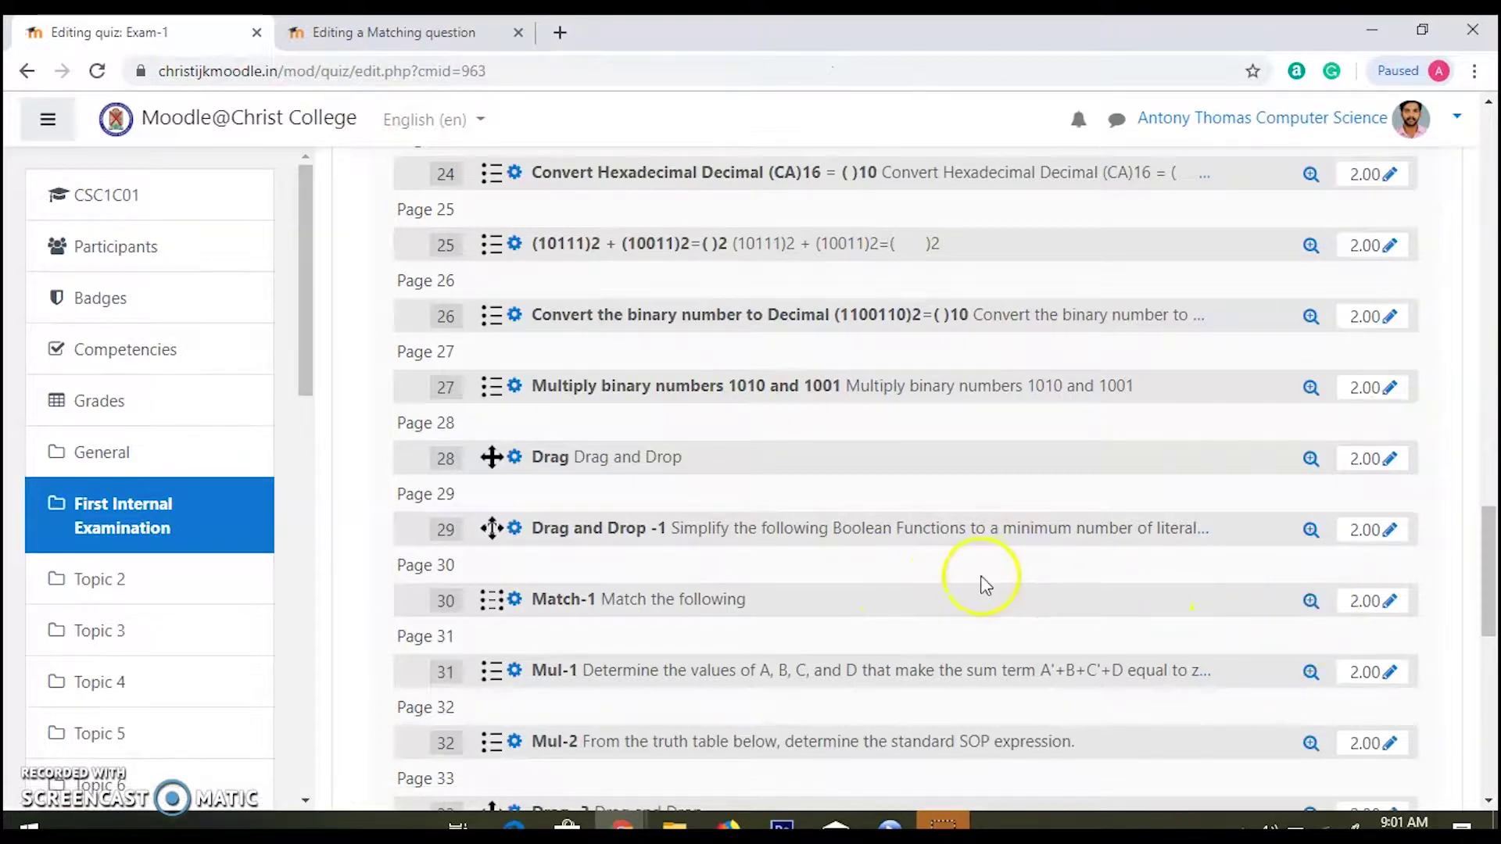
left_click(514, 600)
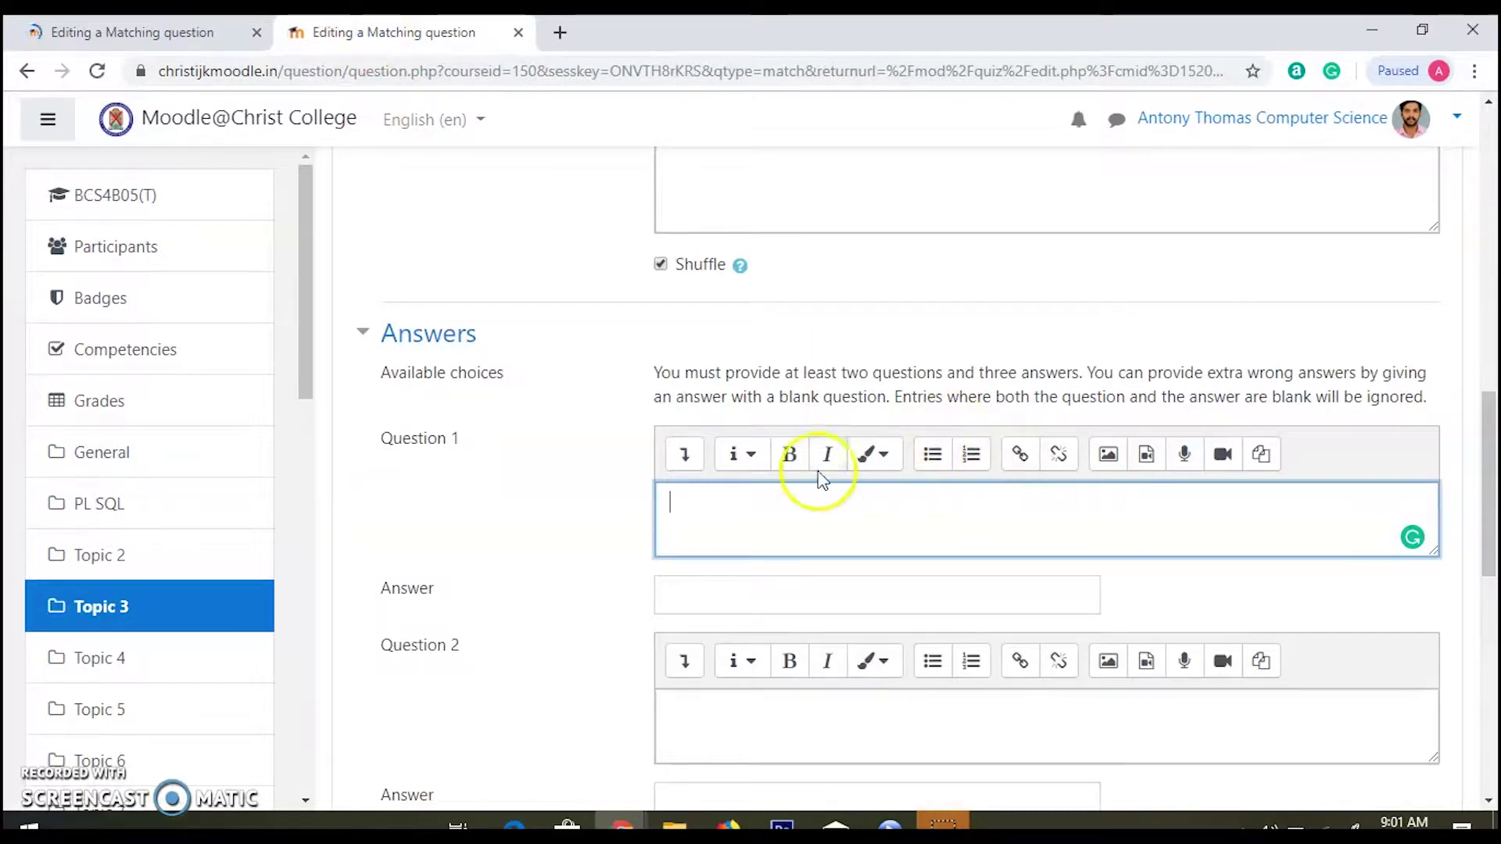
left_click(682, 459)
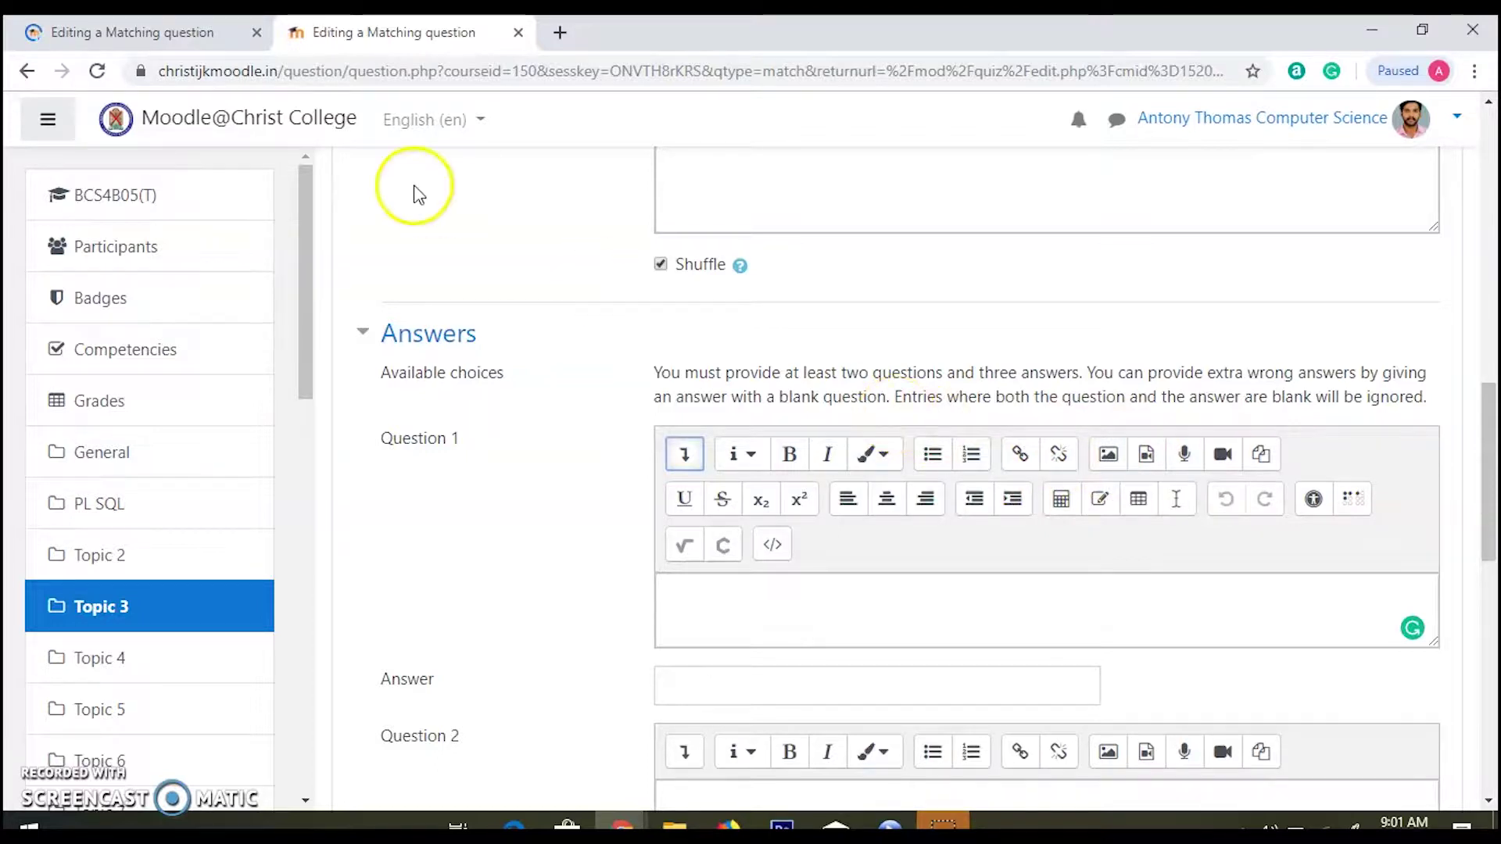
left_click(176, 39)
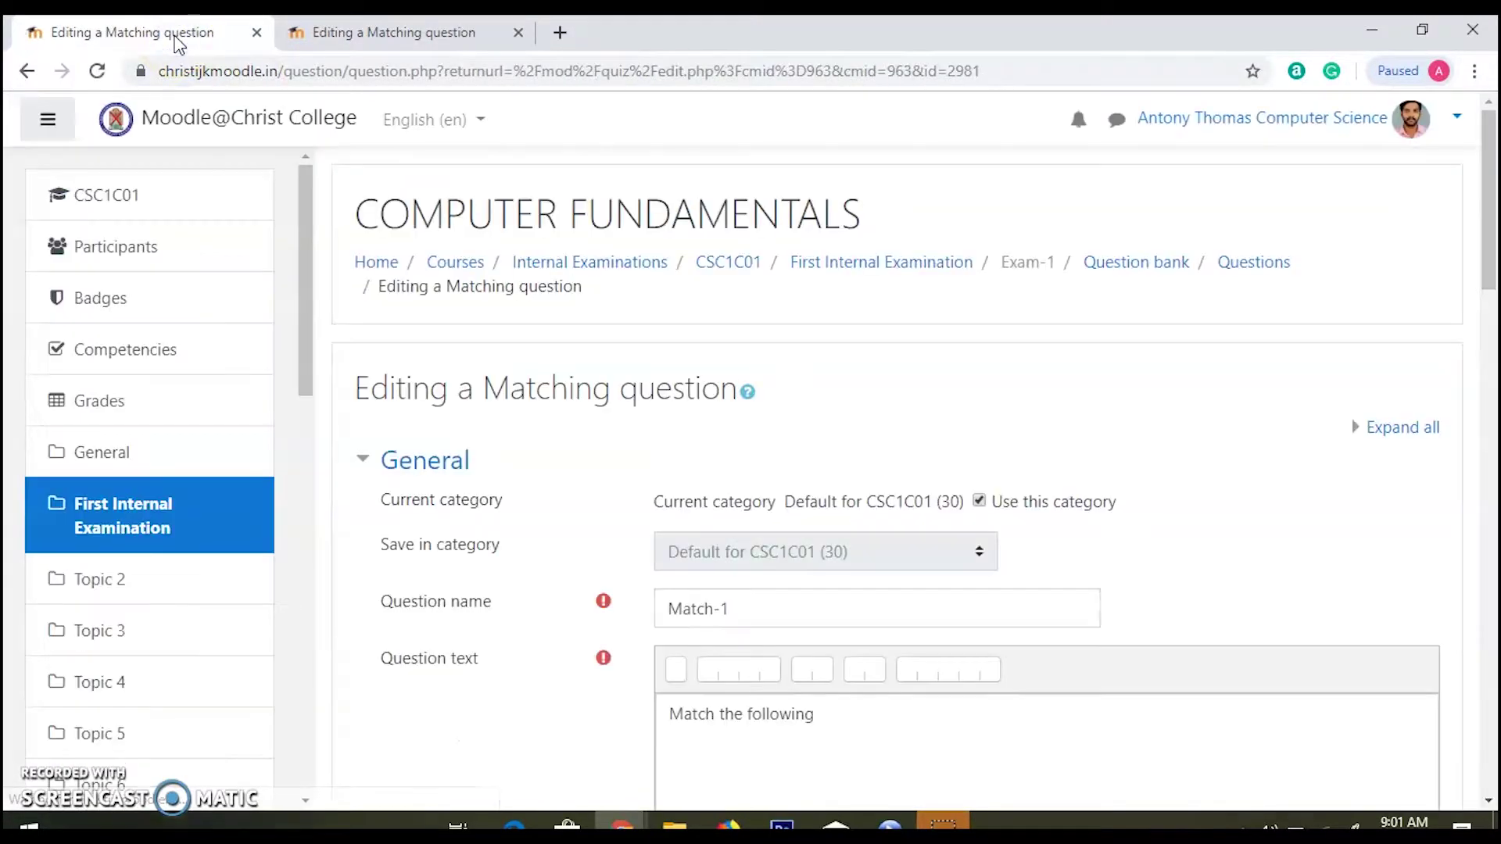
left_click_drag(1491, 247, 1492, 576)
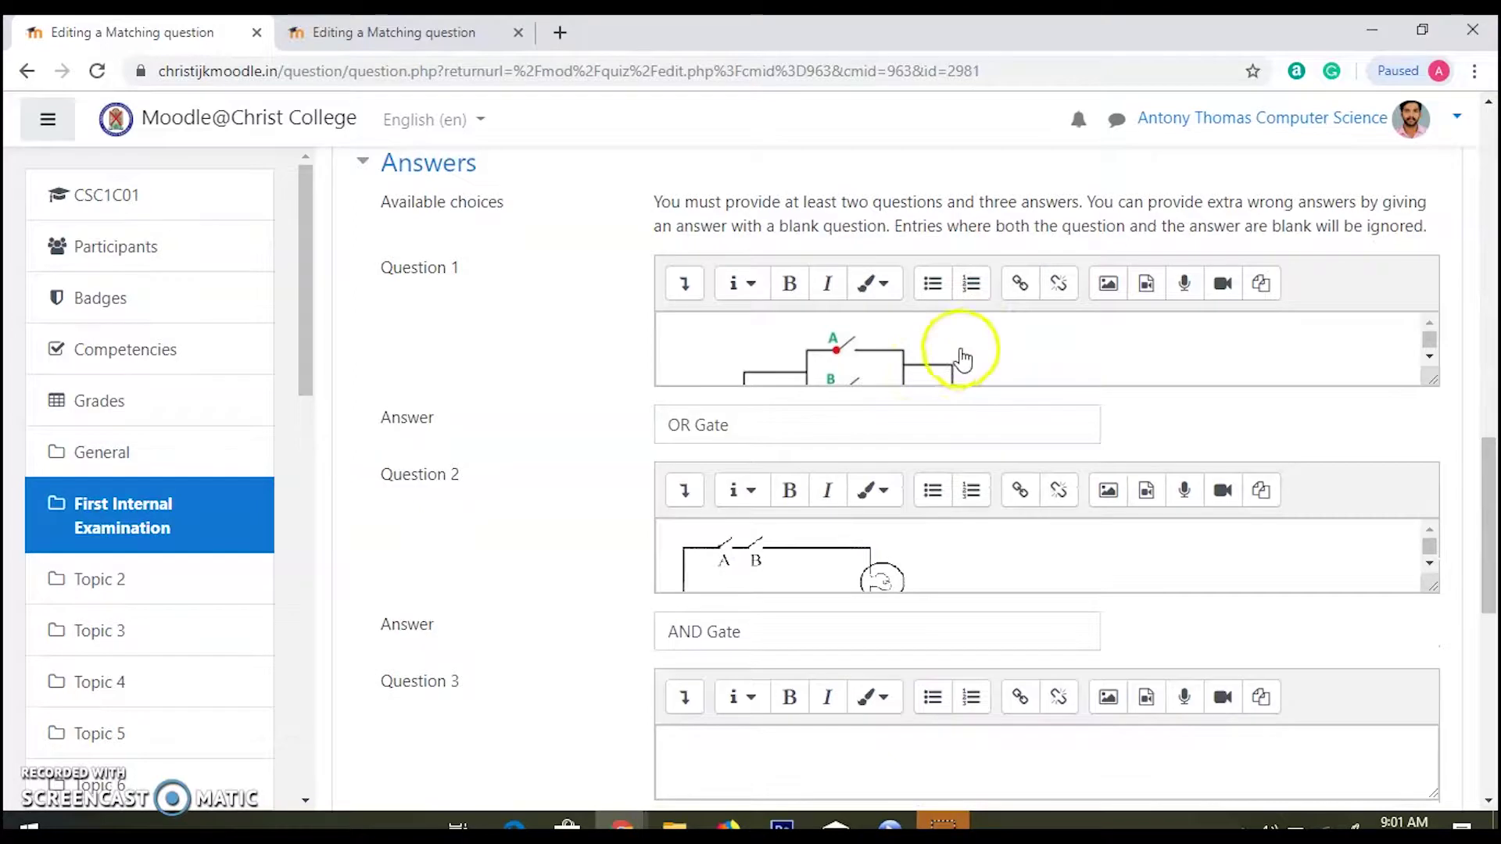
- Copy the parallel-switch circuit image from Match-1's Question 1 into Question 1 of the new matching question
left_click(996, 368)
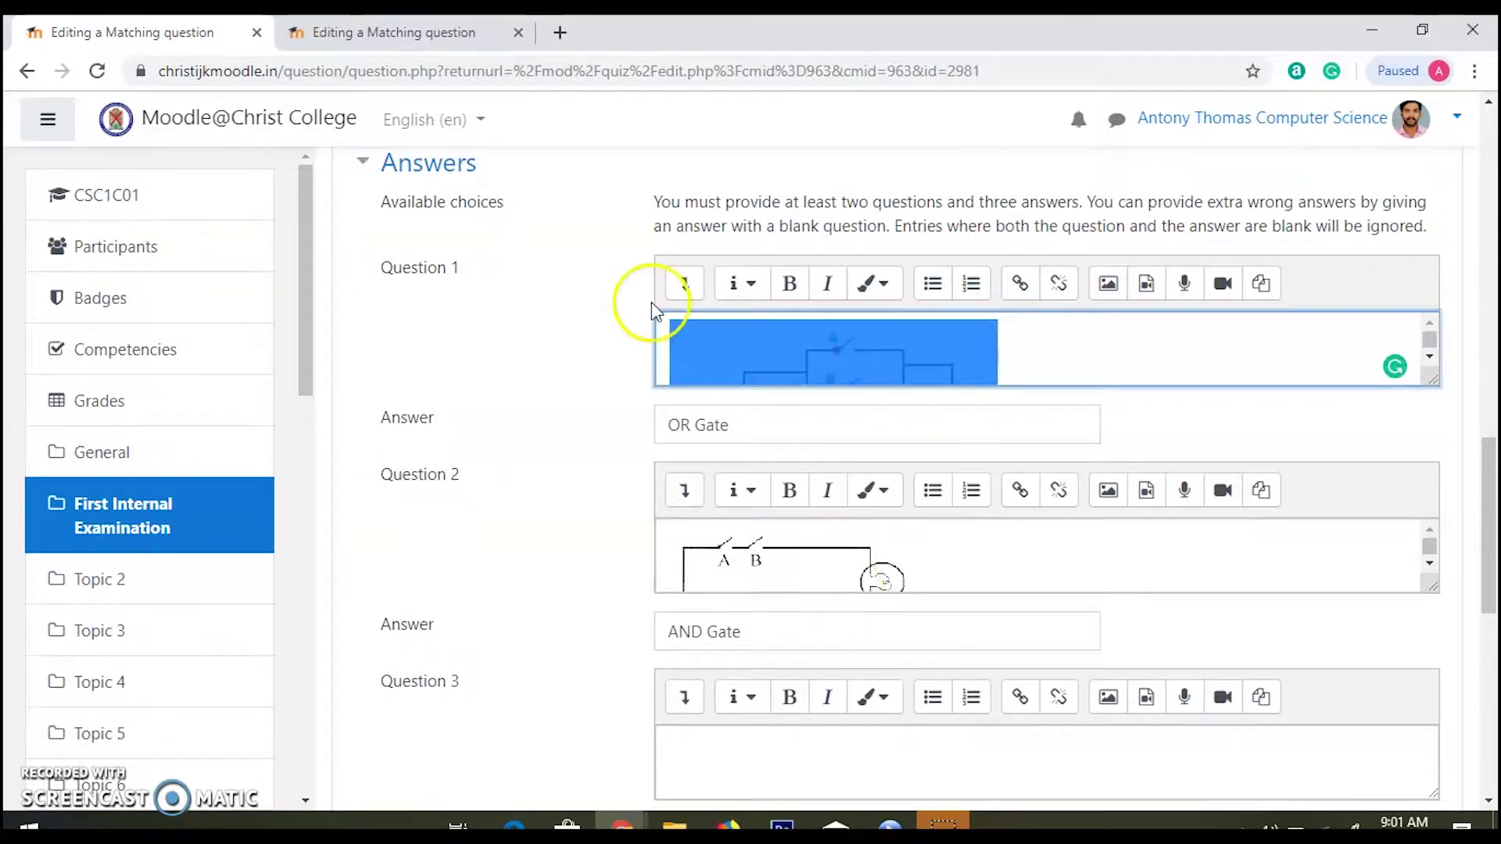
left_click(453, 33)
left_click(692, 602)
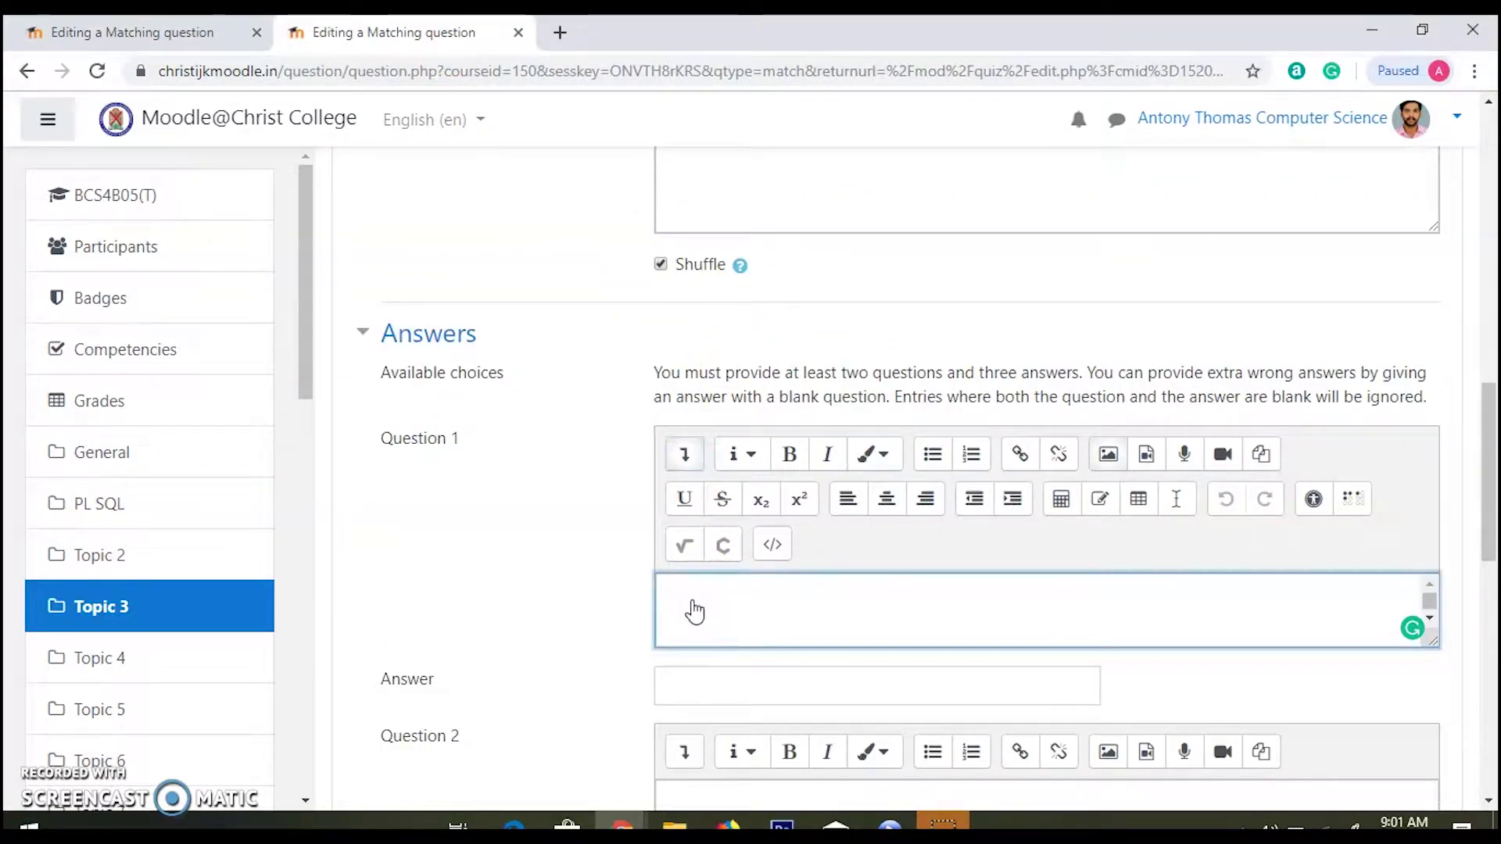
key("ctrl+v")
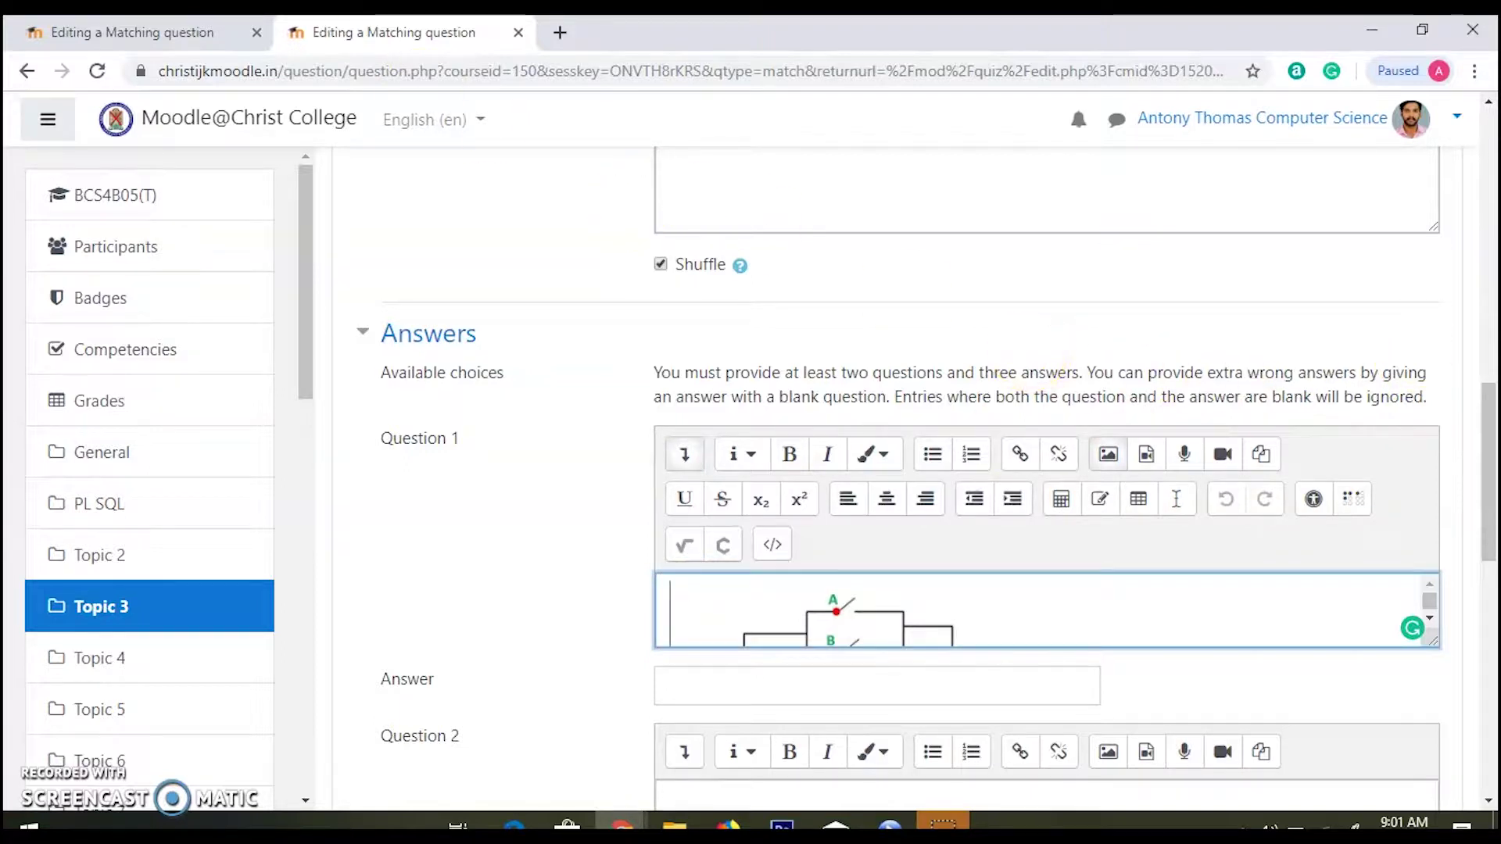
- Copy the series-switch circuit image from Match-1's Question 2 into Question 2 of the new matching question
left_click(194, 35)
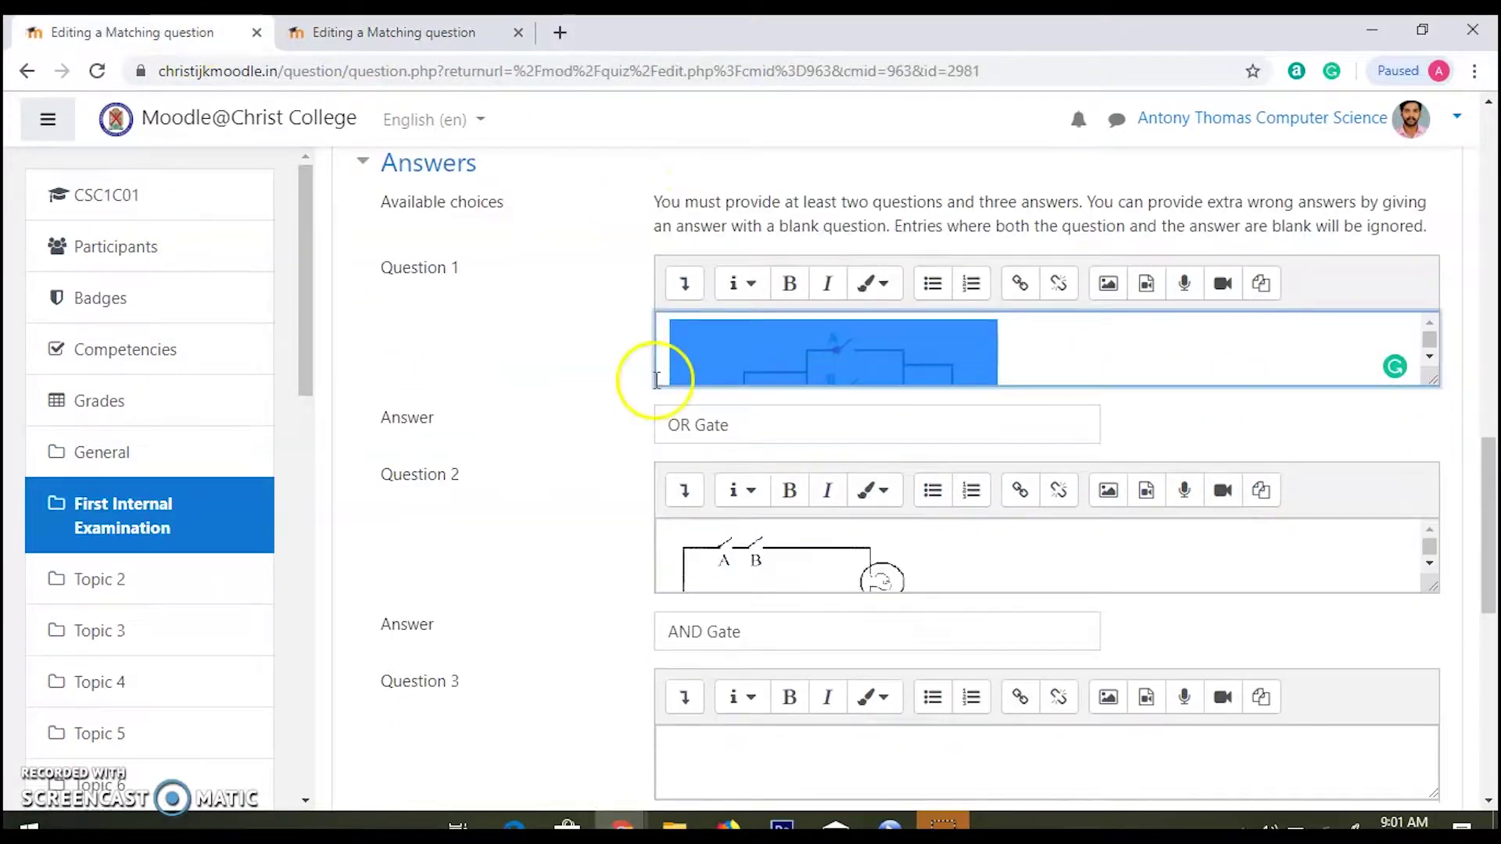
left_click(764, 564)
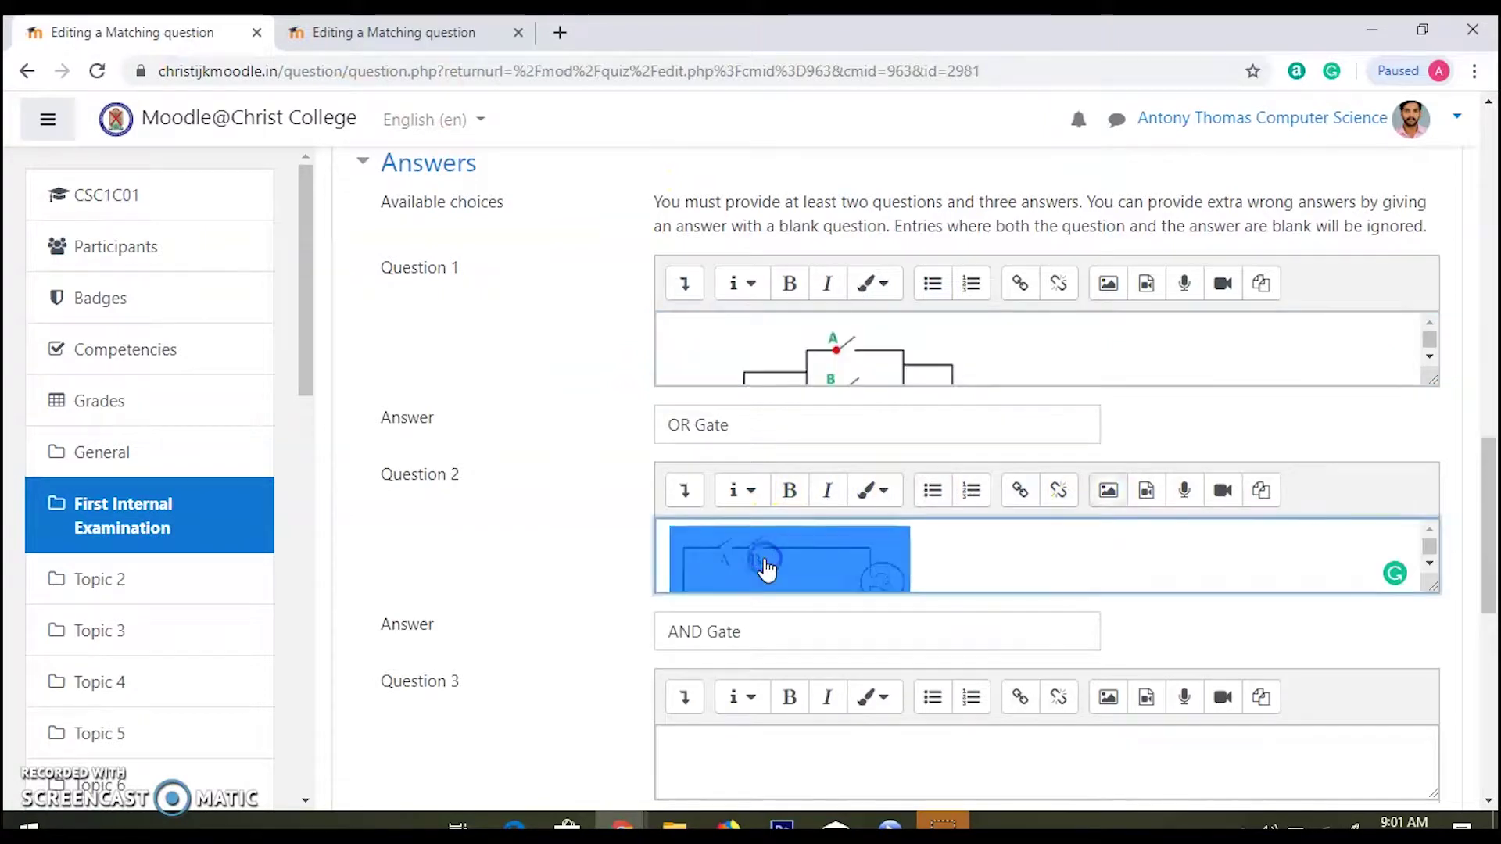
left_click(433, 38)
left_click_drag(1487, 426, 1445, 524)
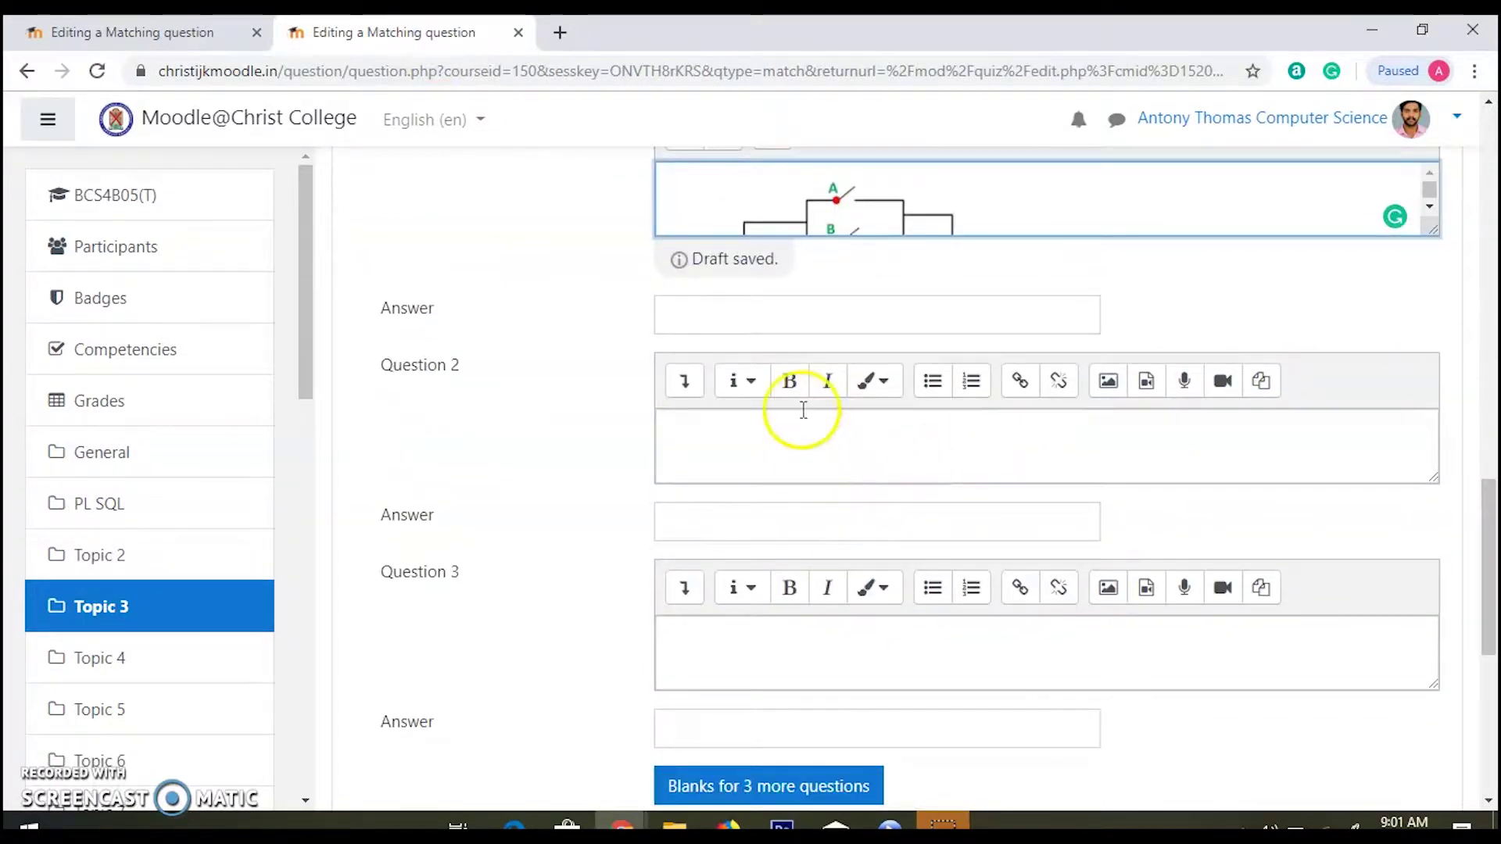
left_click(802, 410)
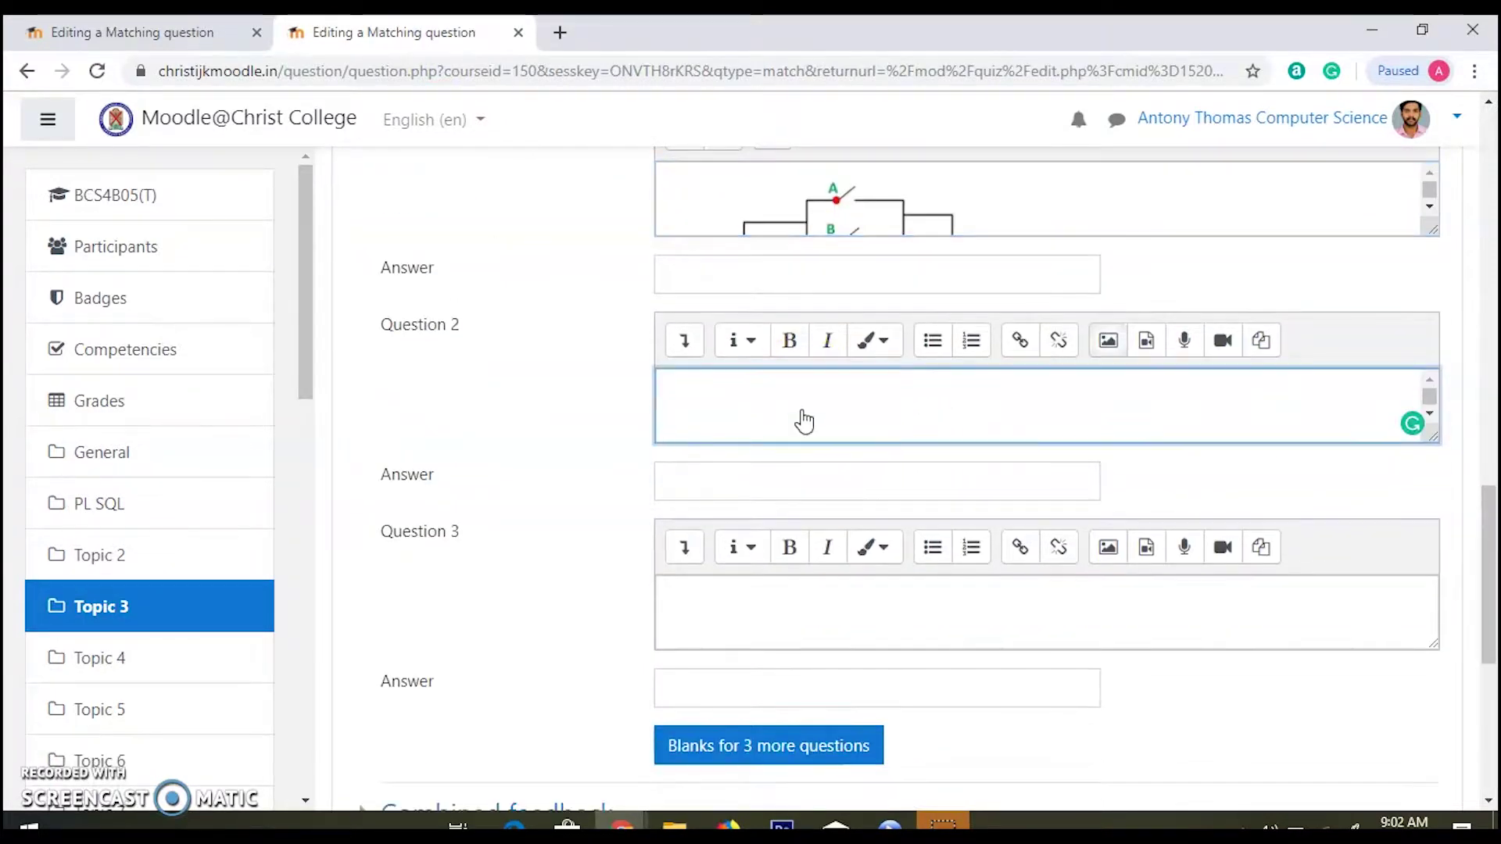
key("ctrl+v")
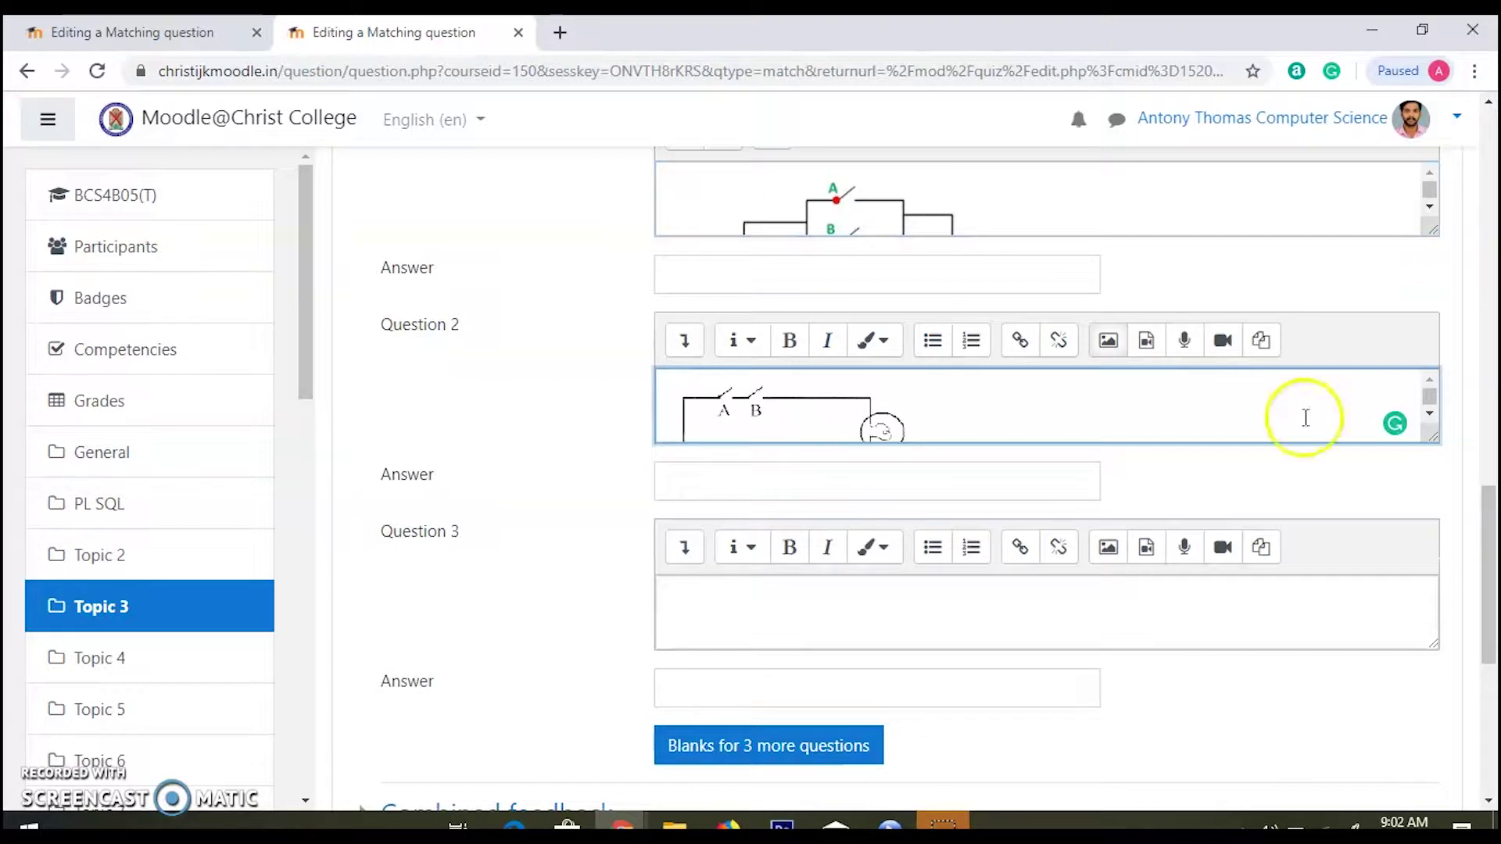
- Copy the answer "OR Gate" from Match-1's Question 1 into the answer of Question 1 in the new matching question
mouse_move(1489, 613)
left_mouse_down()
mouse_move(1491, 489)
mouse_move(1490, 598)
left_mouse_up()
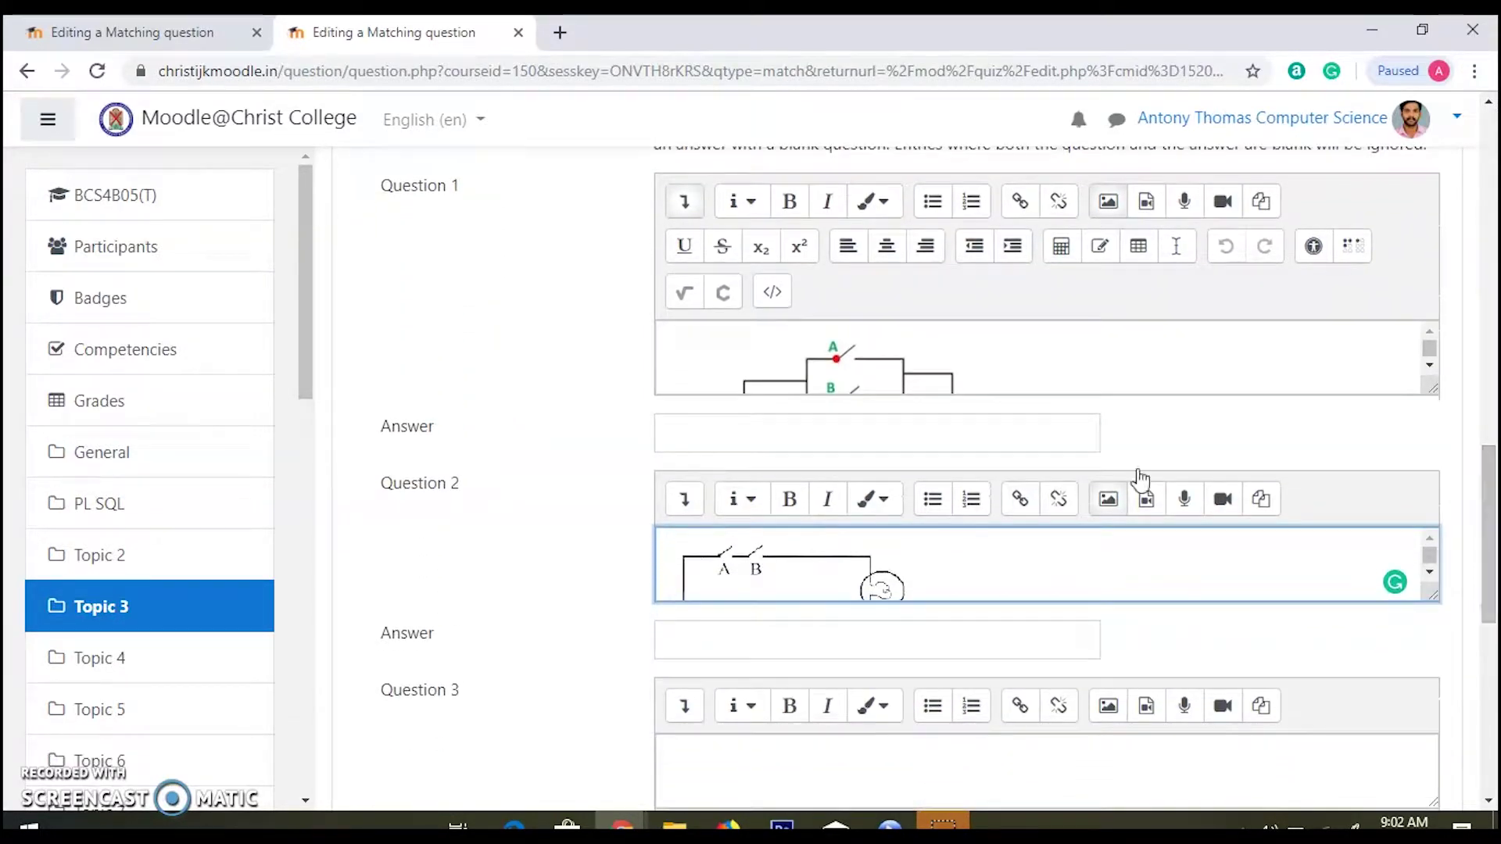
left_click(773, 426)
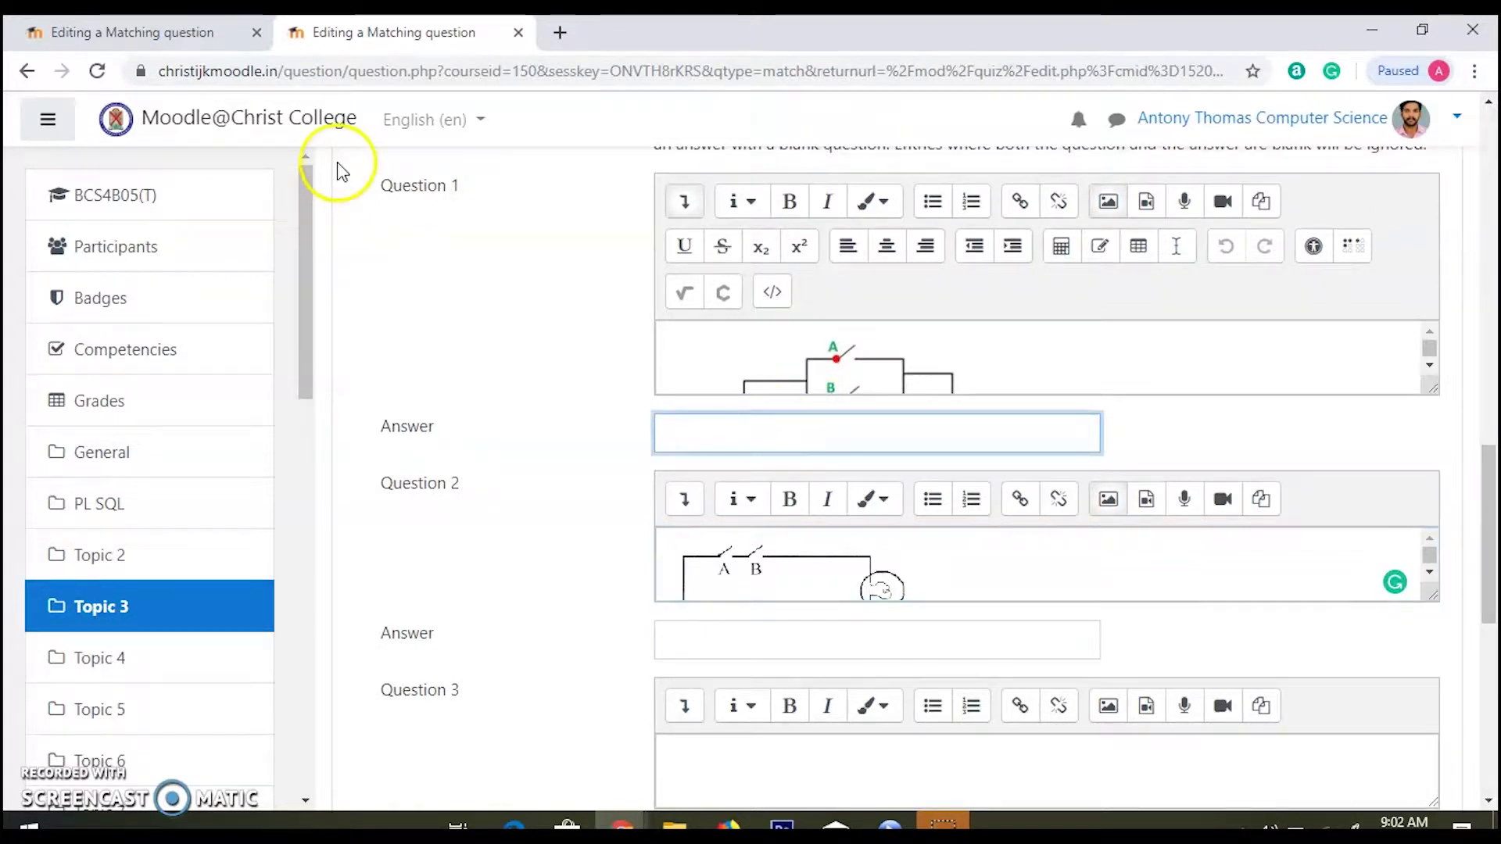
left_click(164, 29)
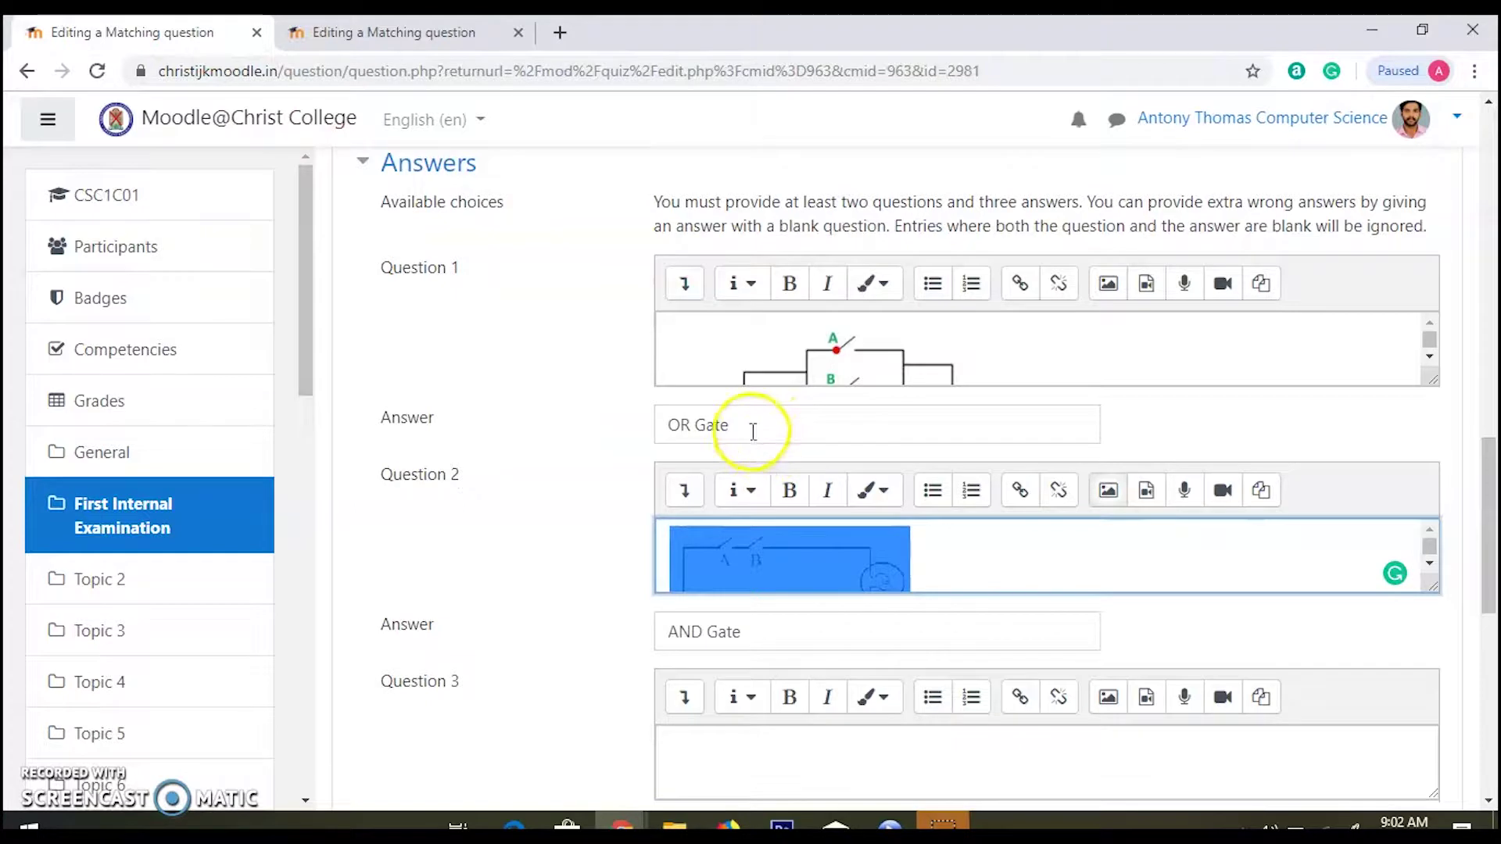
left_click_drag(755, 427, 598, 434)
key("ctrl+c")
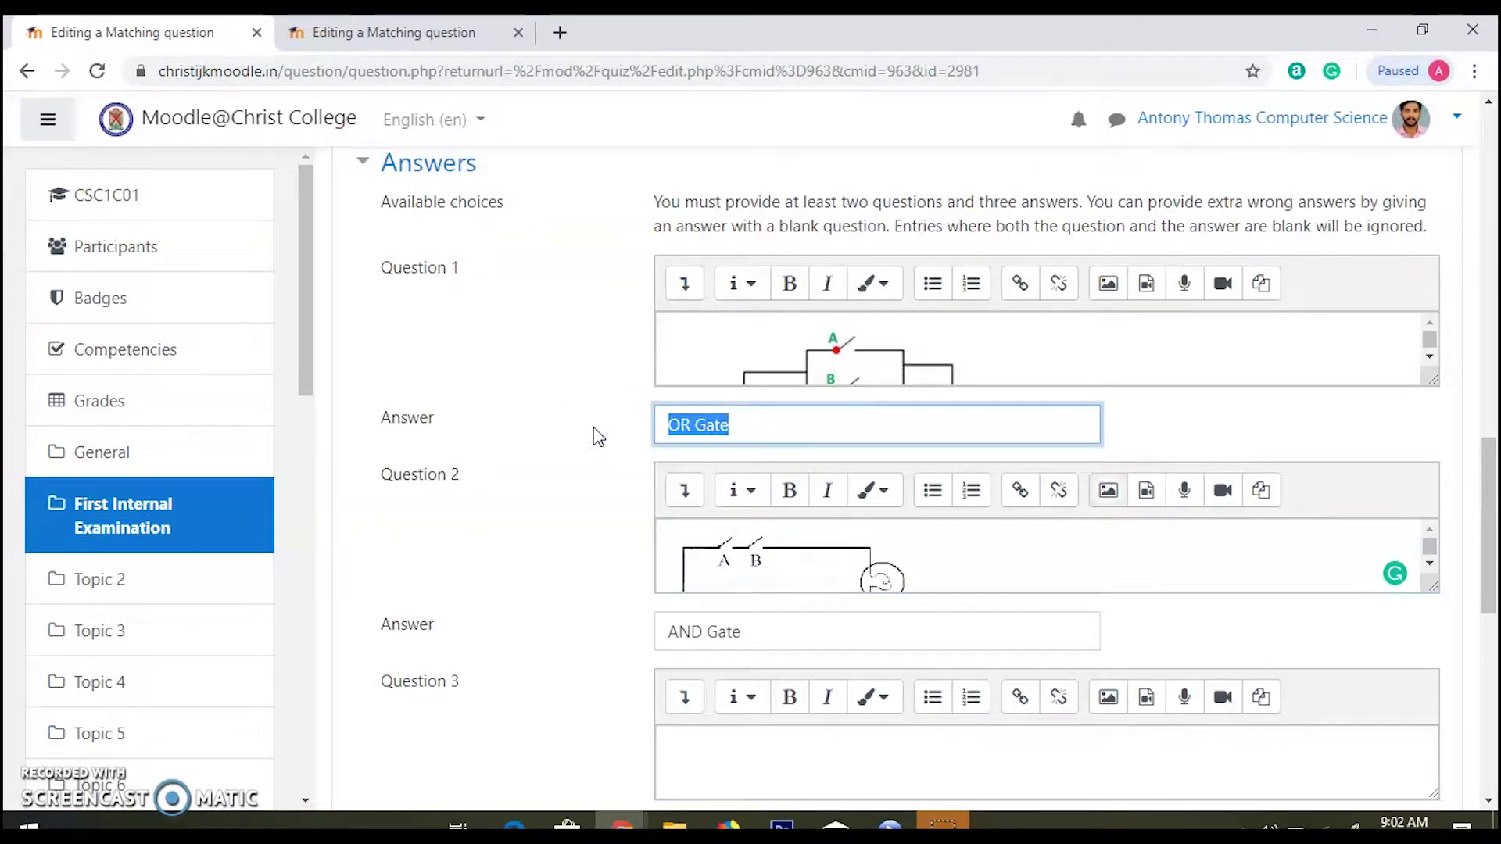
left_click(388, 29)
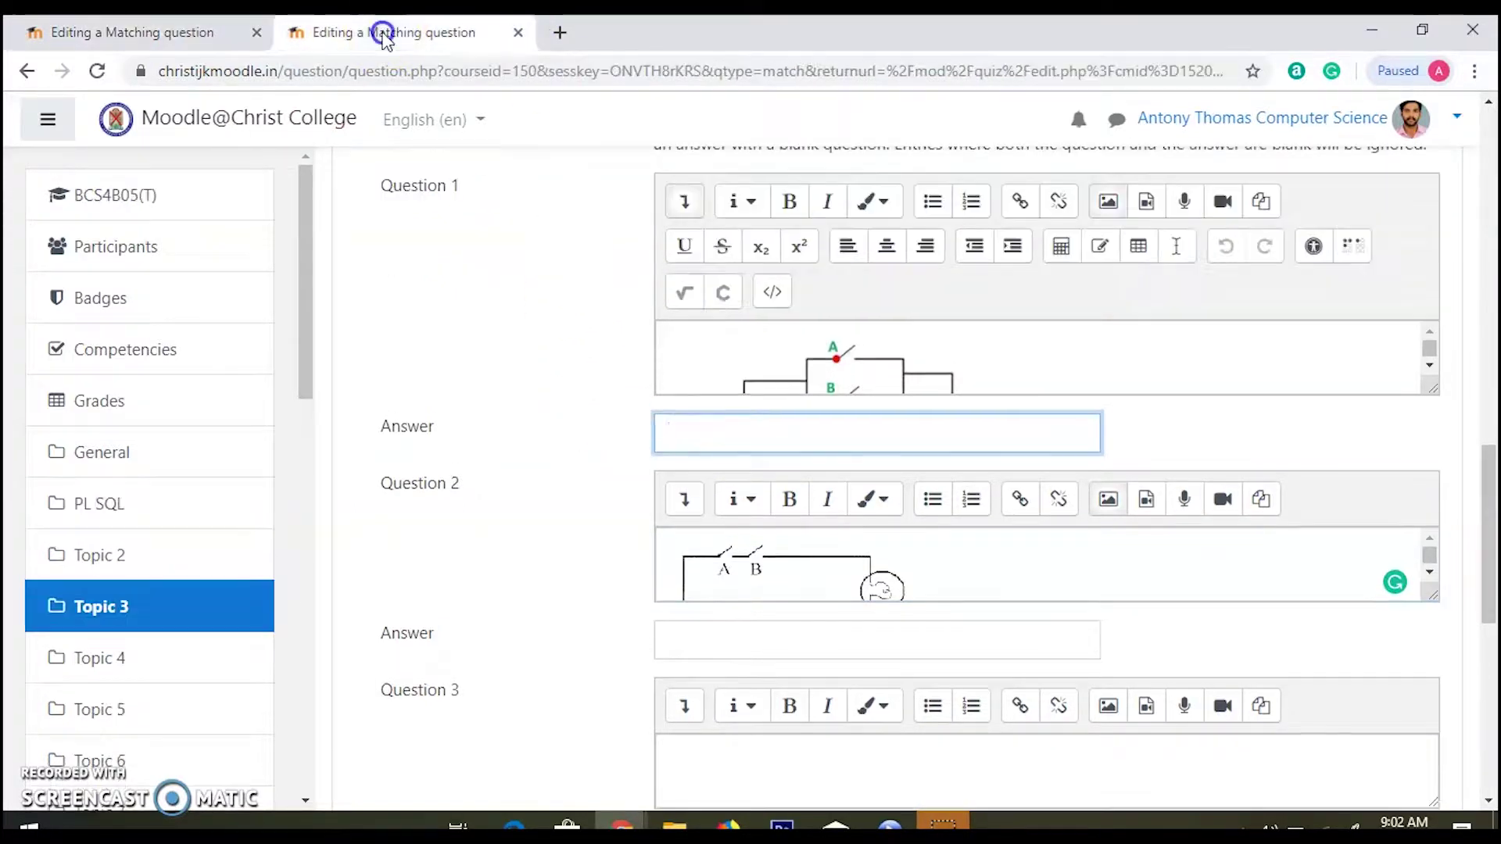
key("ctrl+v")
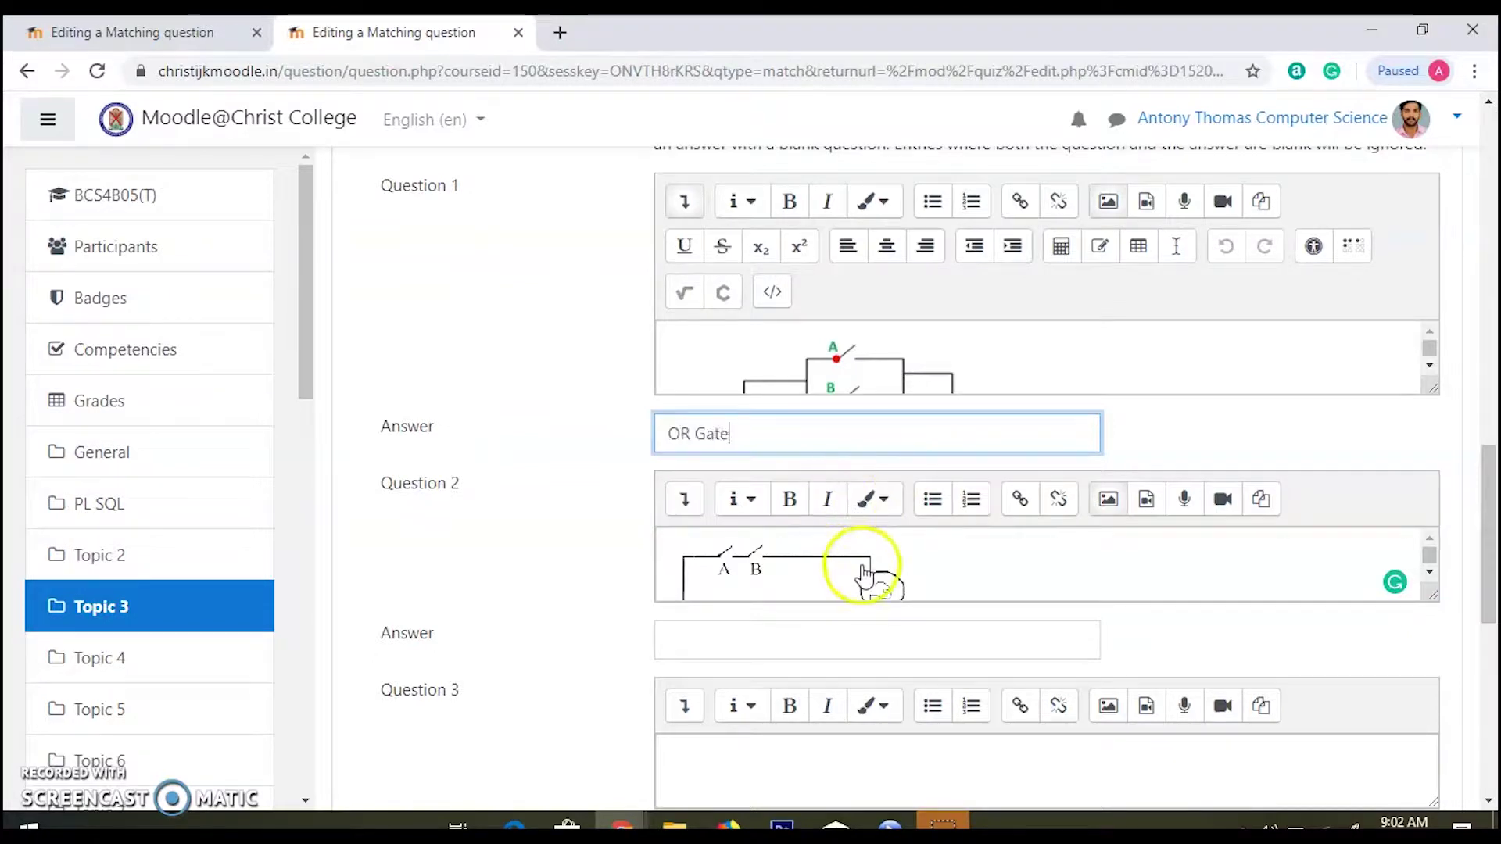
- Enter "AND Gate" as the answer to Question 2 in the new matching question
left_click(711, 639)
type("A")
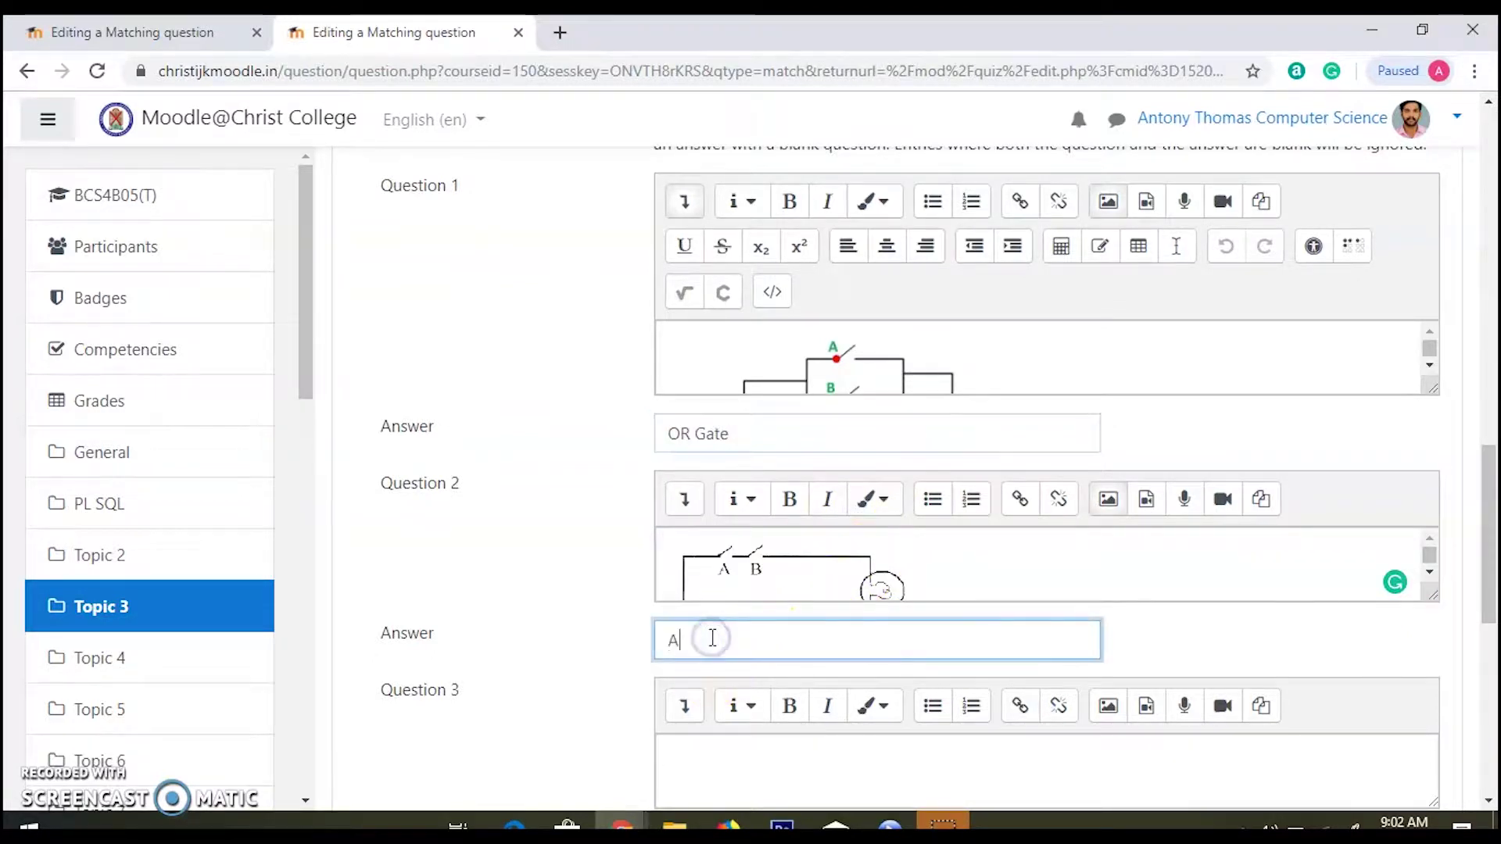
key("BackSpace")
key("BackSpace")
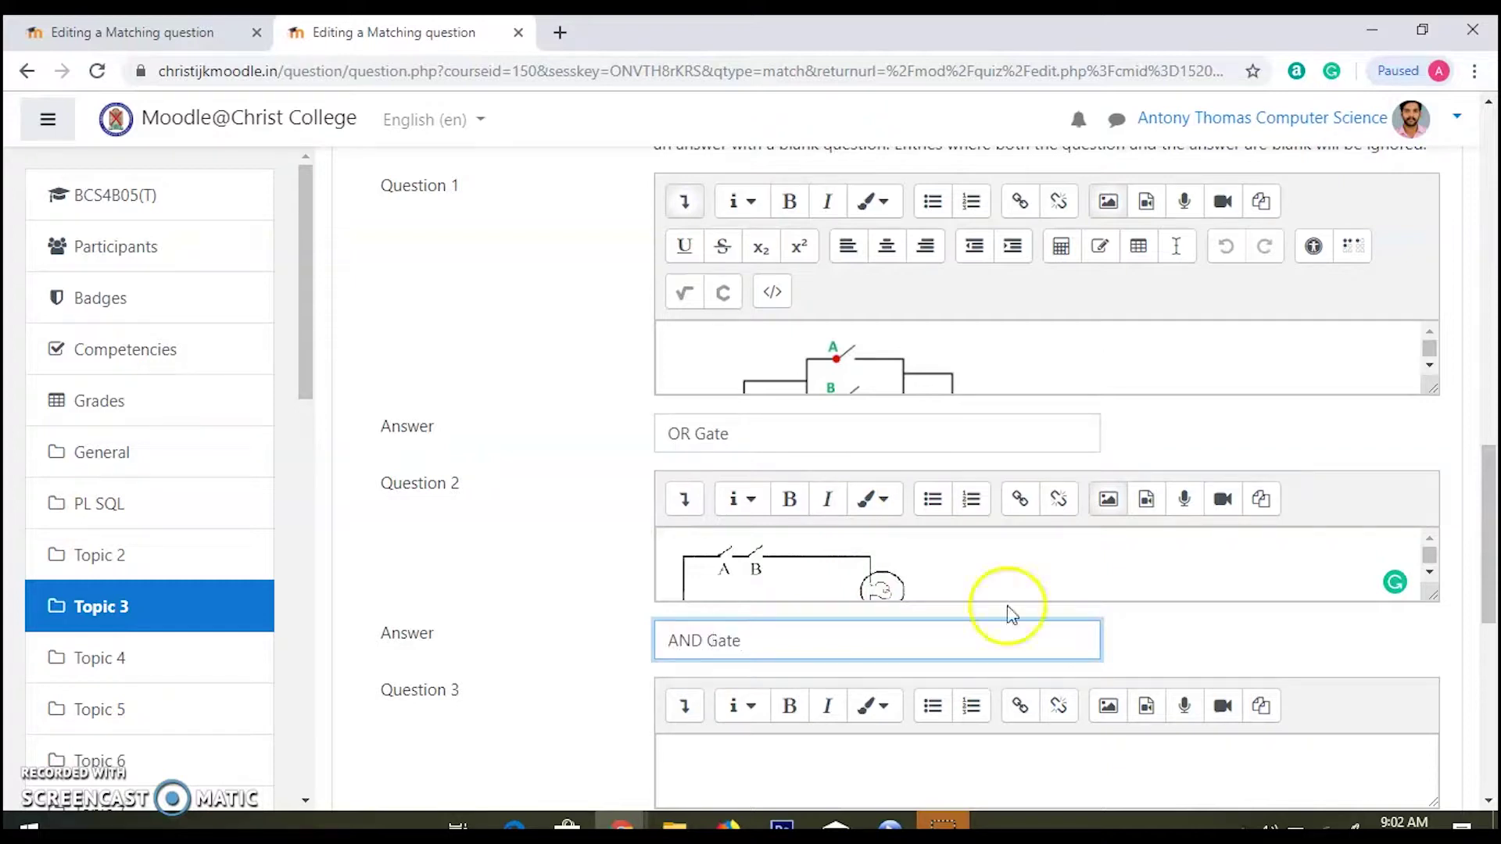
- Review Match-1's answers and preview that question, examining the answer choices offered for its parallel-switch circuit
mouse_move(1492, 500)
left_mouse_down()
mouse_move(1492, 613)
mouse_move(1491, 395)
mouse_move(1492, 650)
mouse_move(1490, 505)
left_mouse_up()
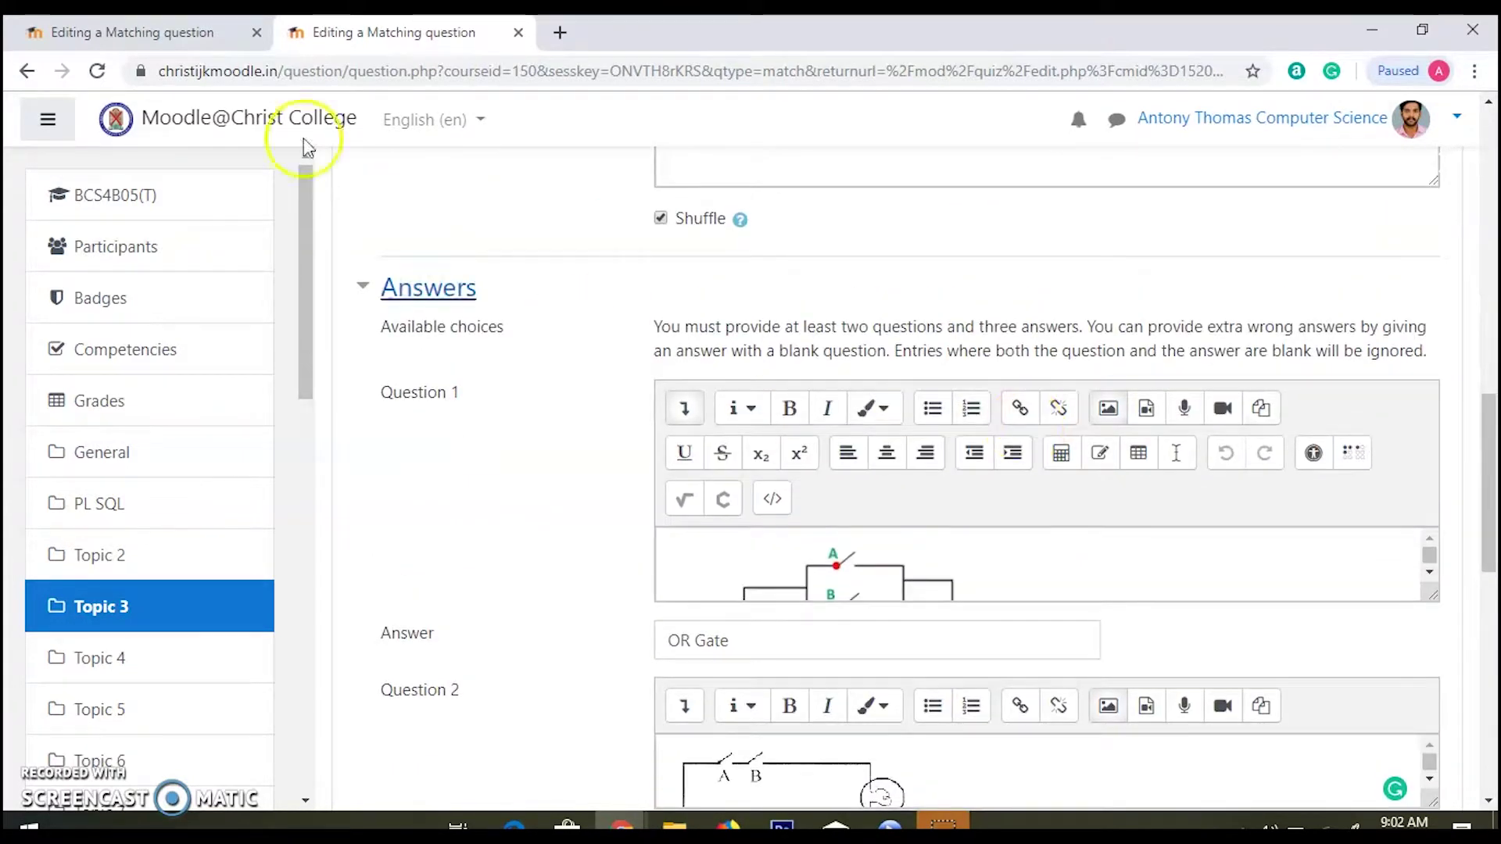
left_click(196, 32)
left_click_drag(1489, 489, 1489, 555)
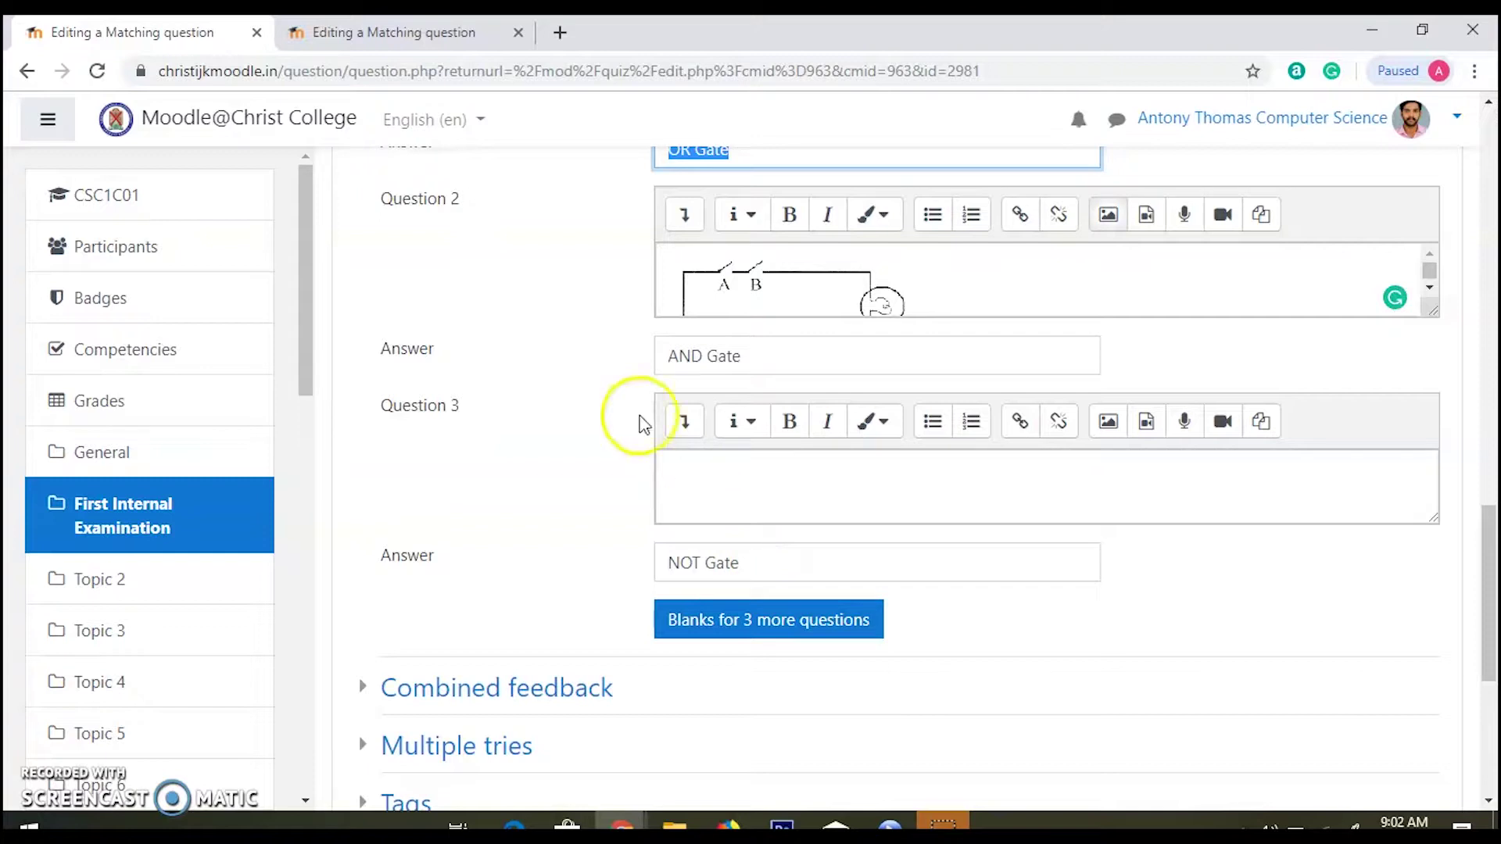
left_click_drag(1489, 570, 1491, 651)
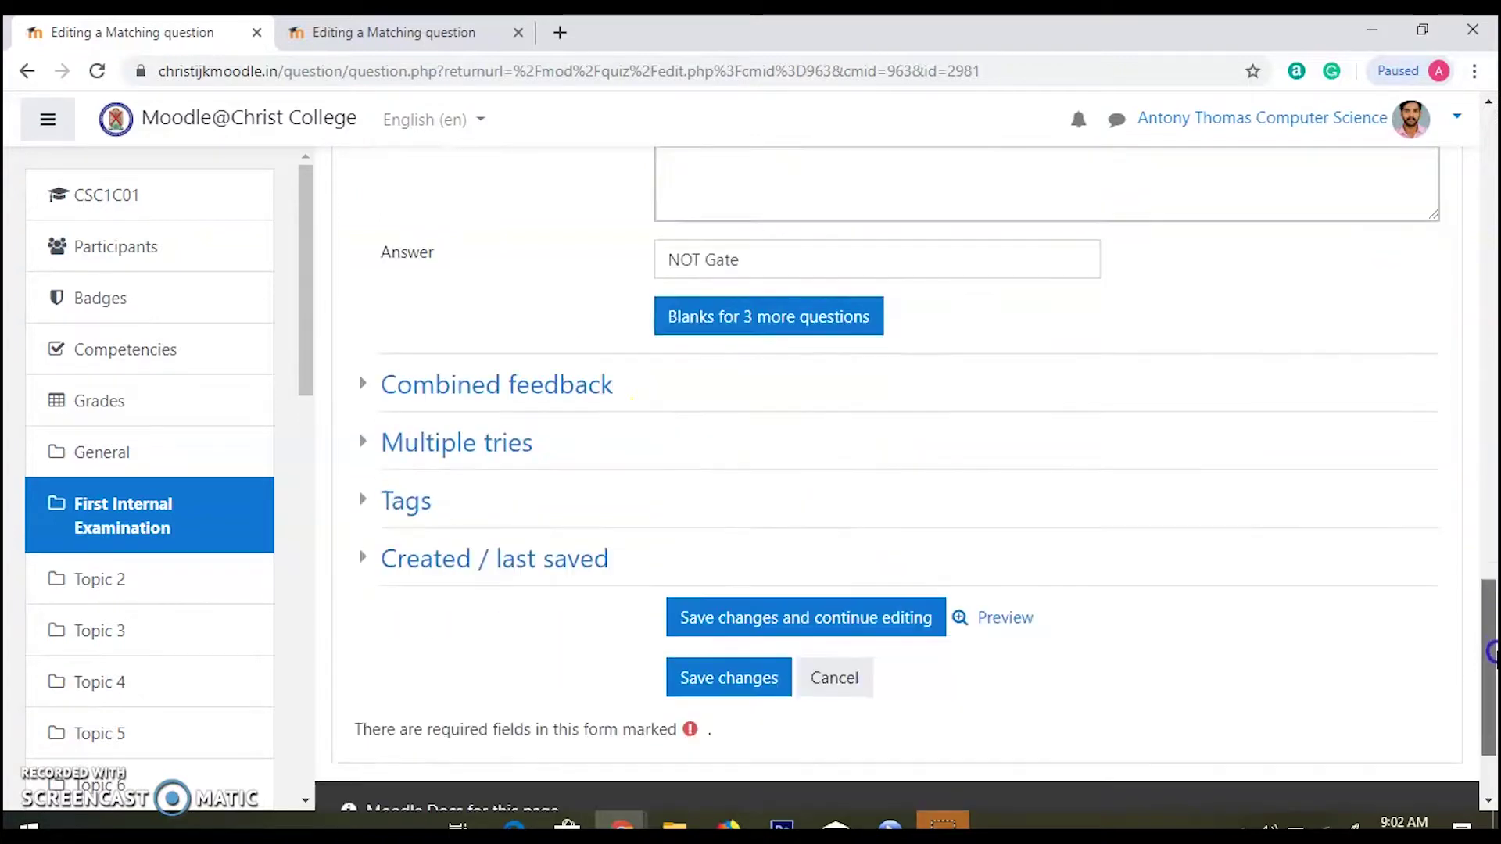
left_click(1001, 616)
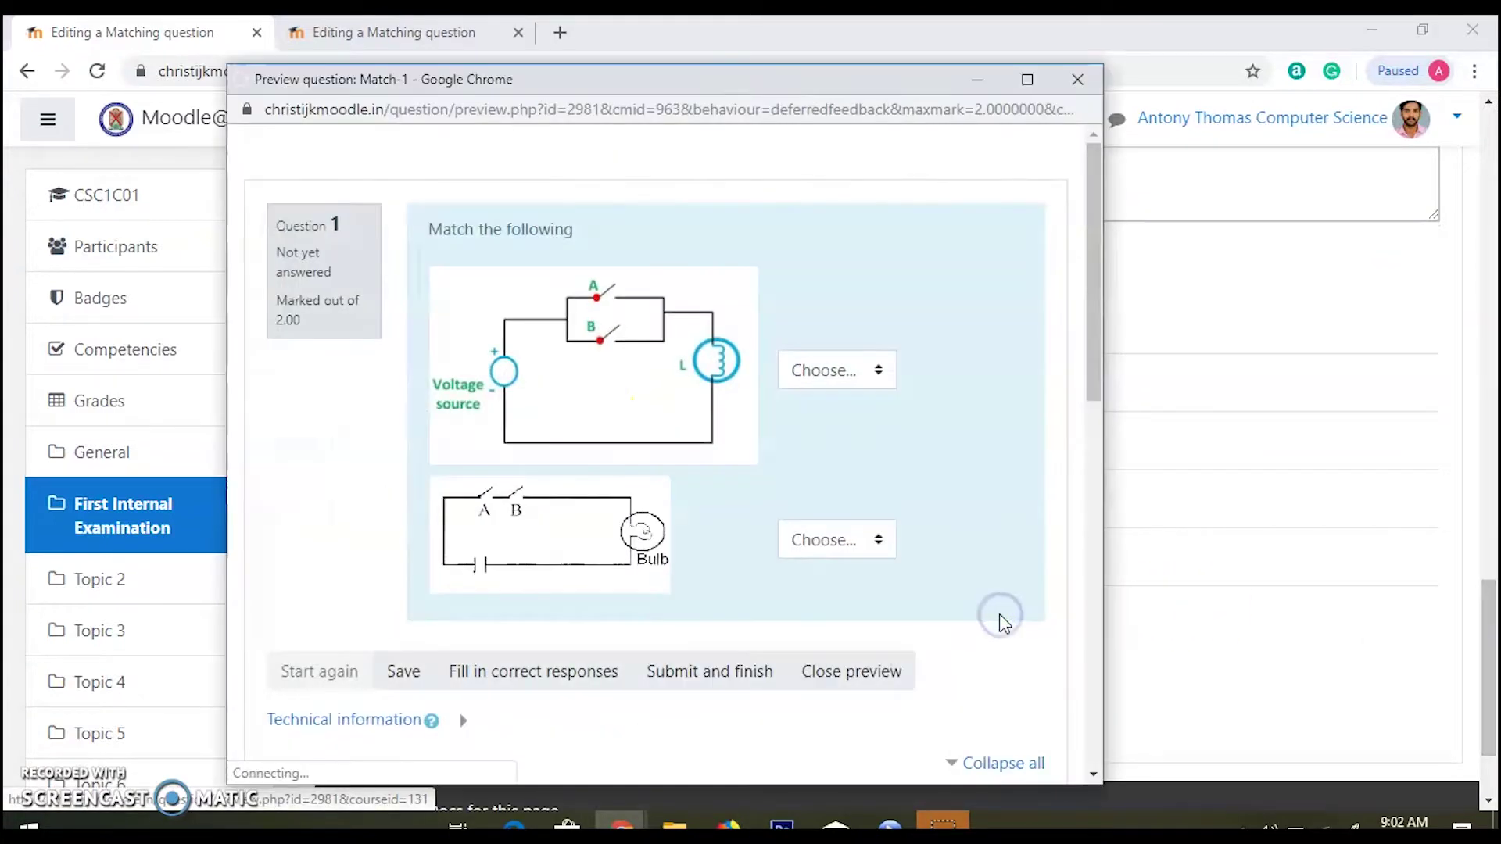
left_click(855, 453)
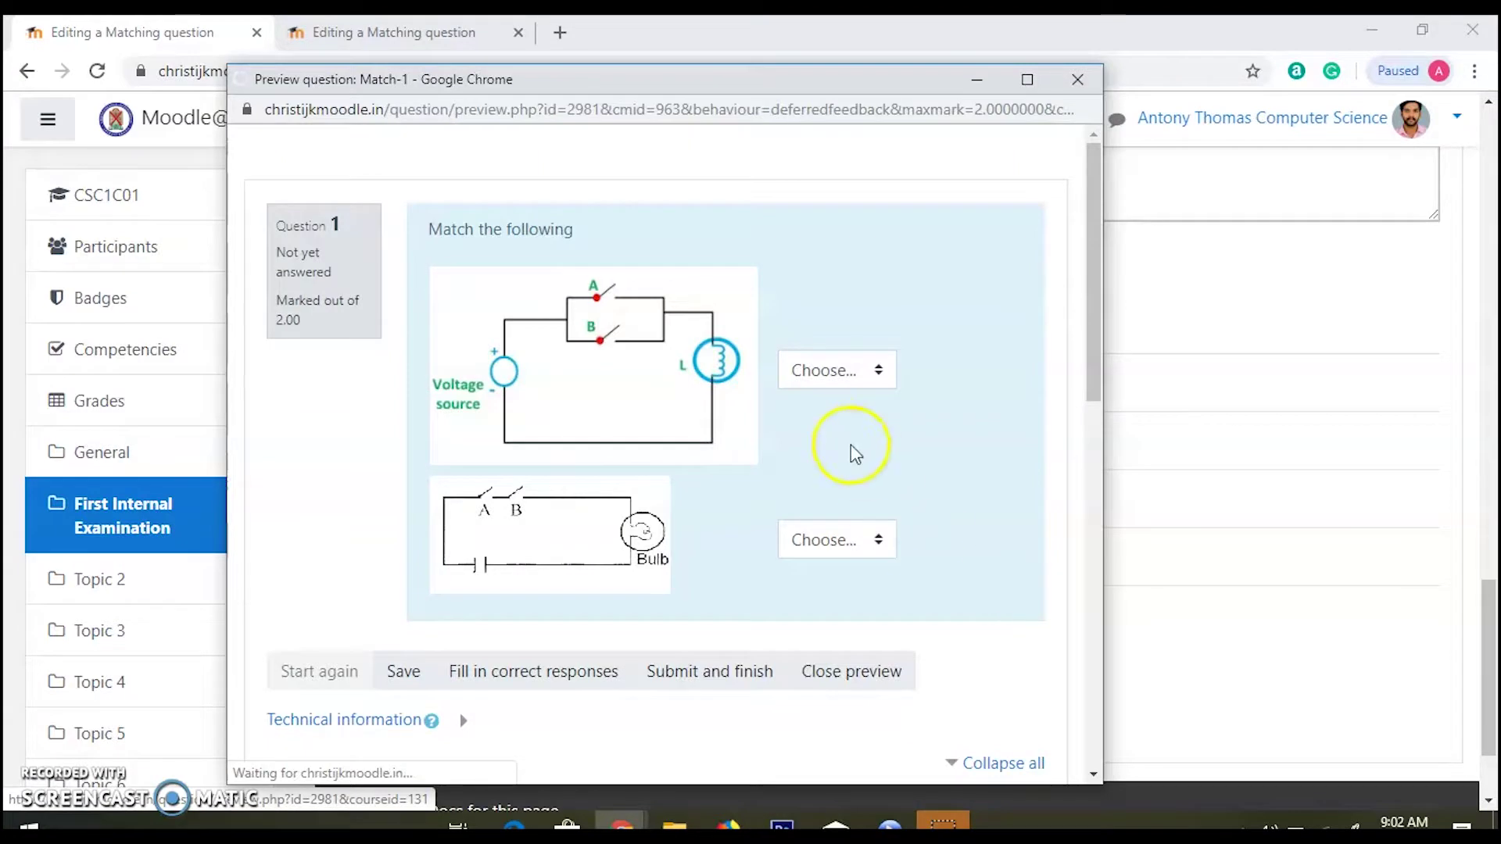
left_click(813, 374)
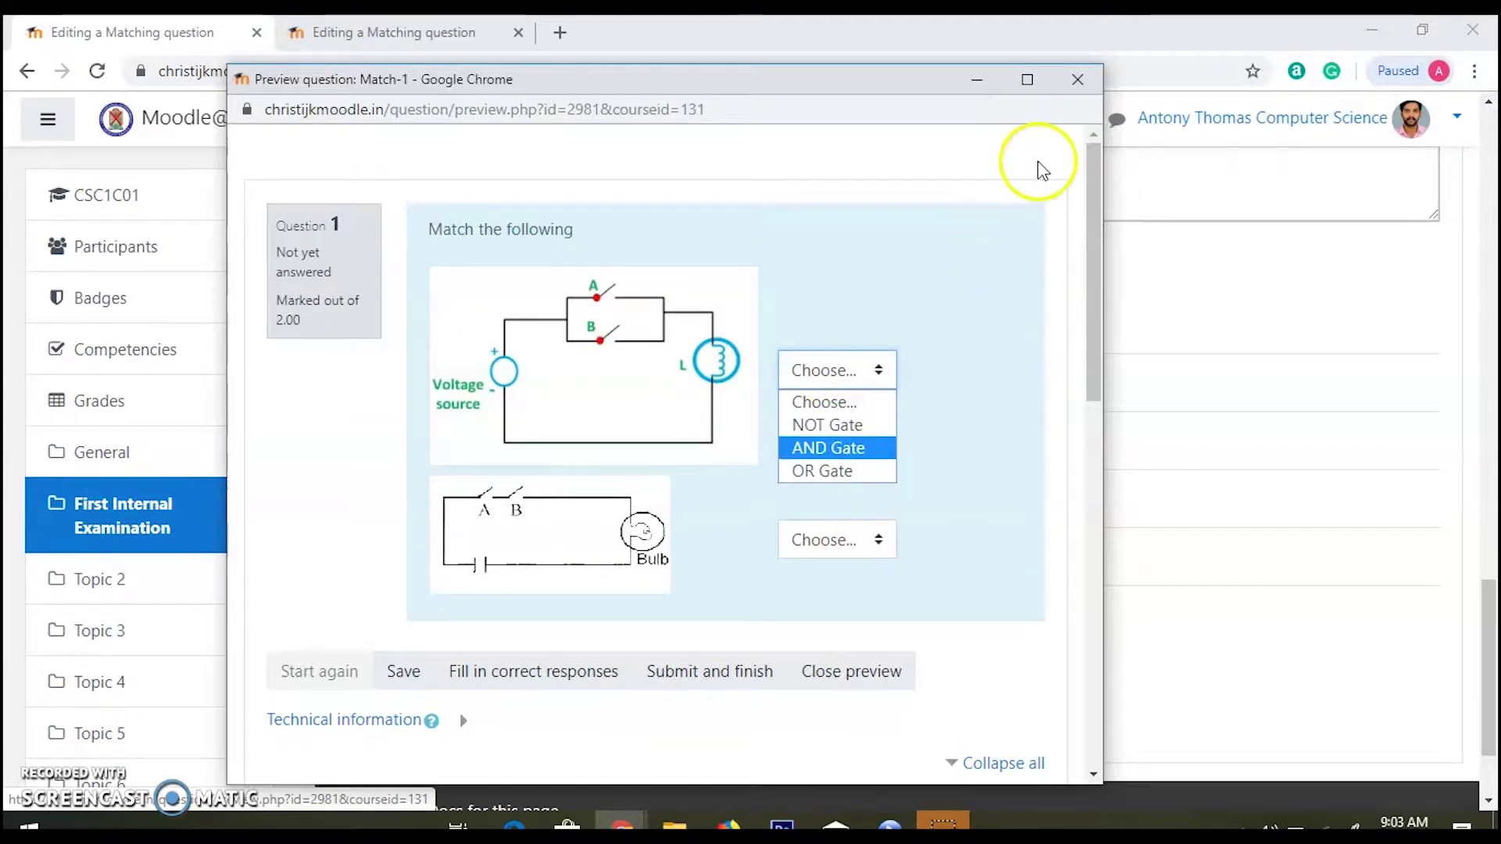
left_click(1077, 78)
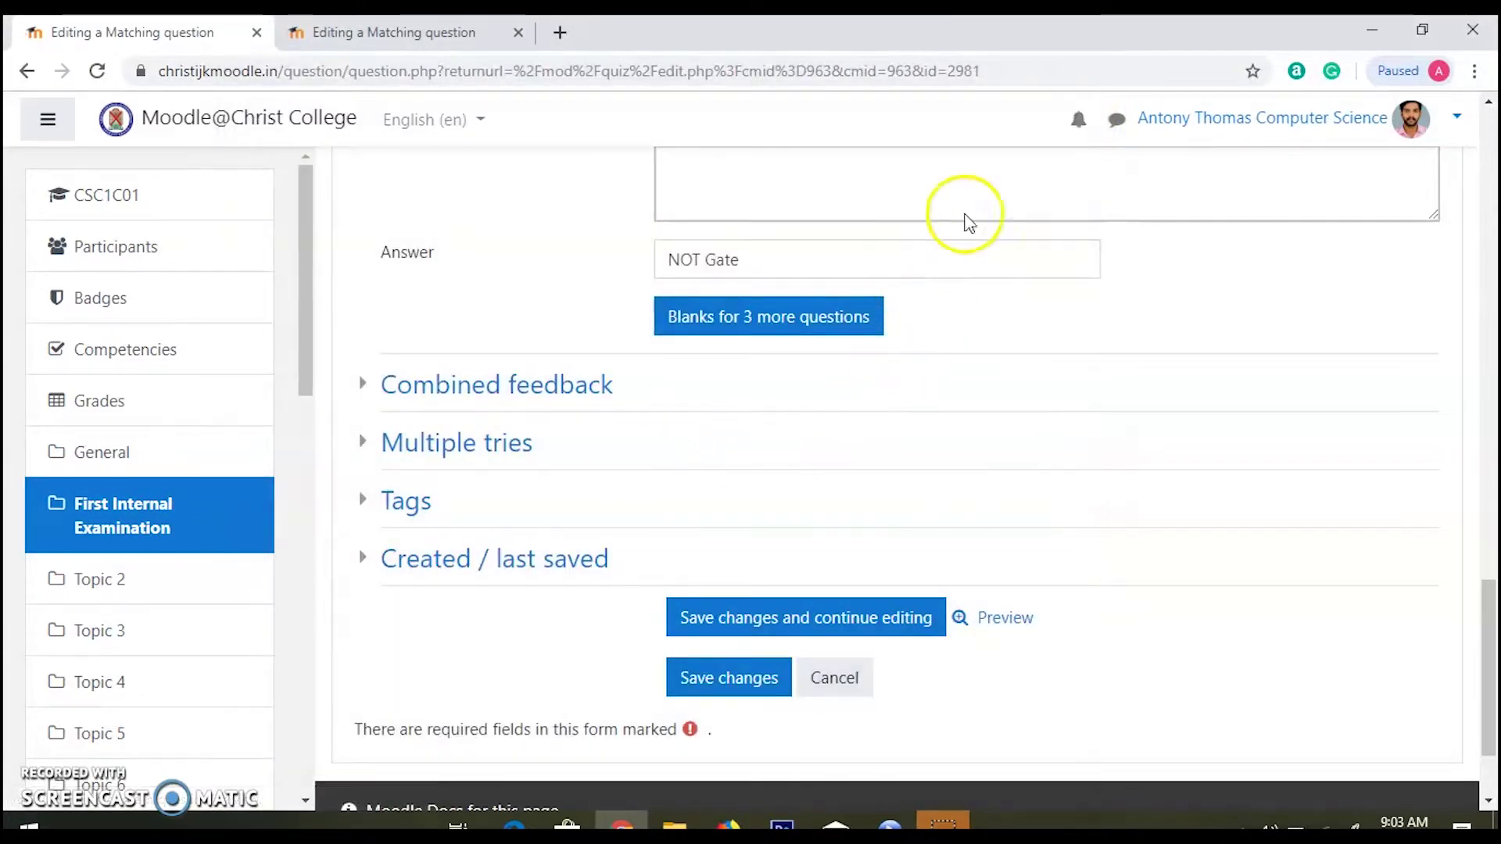
- Copy the extra wrong answer "NOT Gate" from Match-1 into Question 3's answer in the new question, leaving the question text blank
left_click_drag(1484, 610, 1483, 538)
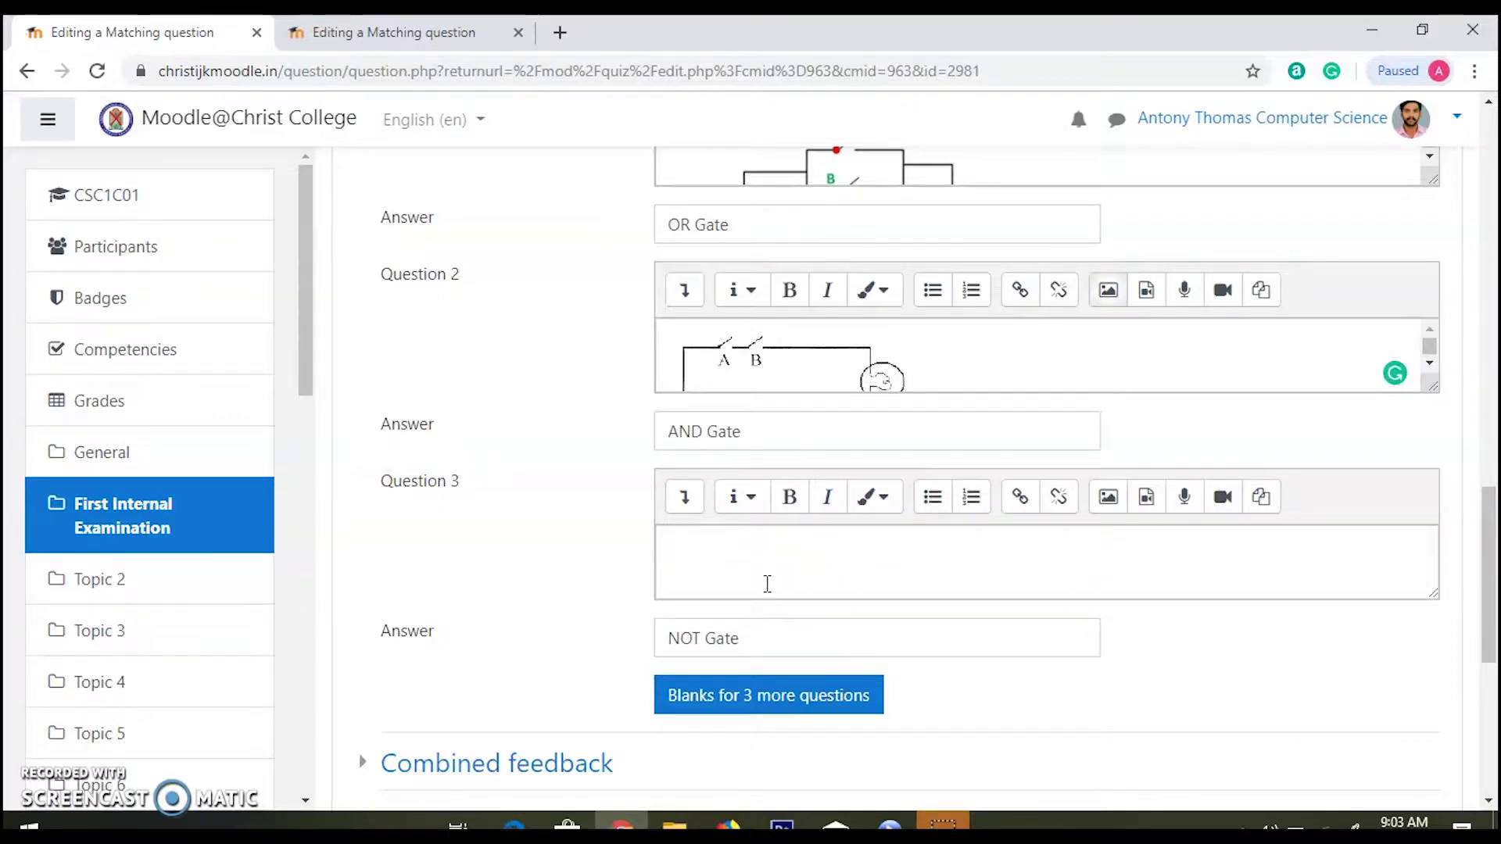
left_click_drag(748, 630, 623, 635)
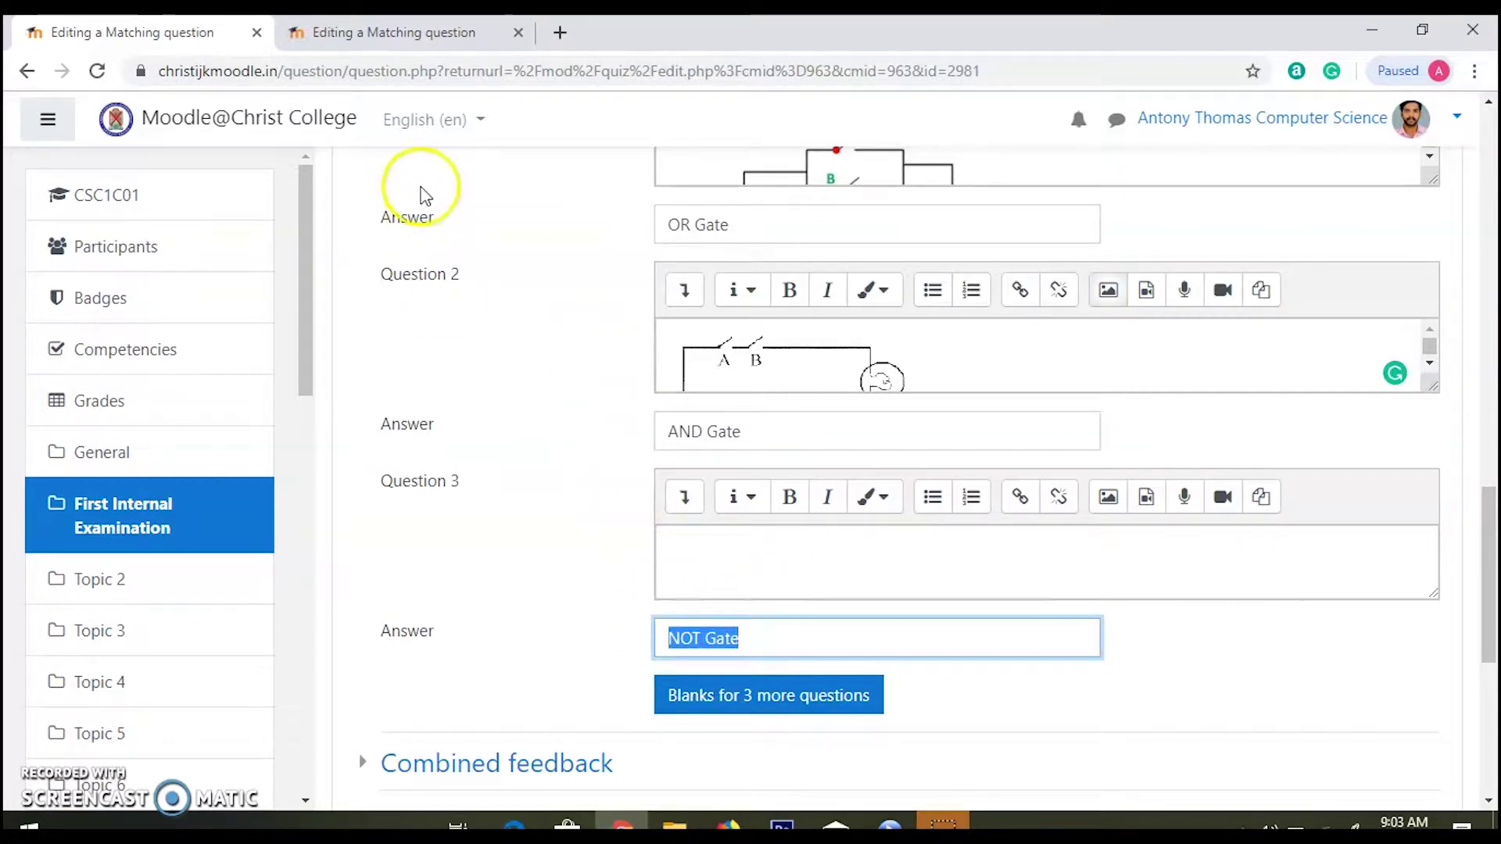
left_click(402, 30)
left_click_drag(1488, 498, 1487, 582)
left_click(736, 722)
left_click_drag(1487, 563, 1487, 587)
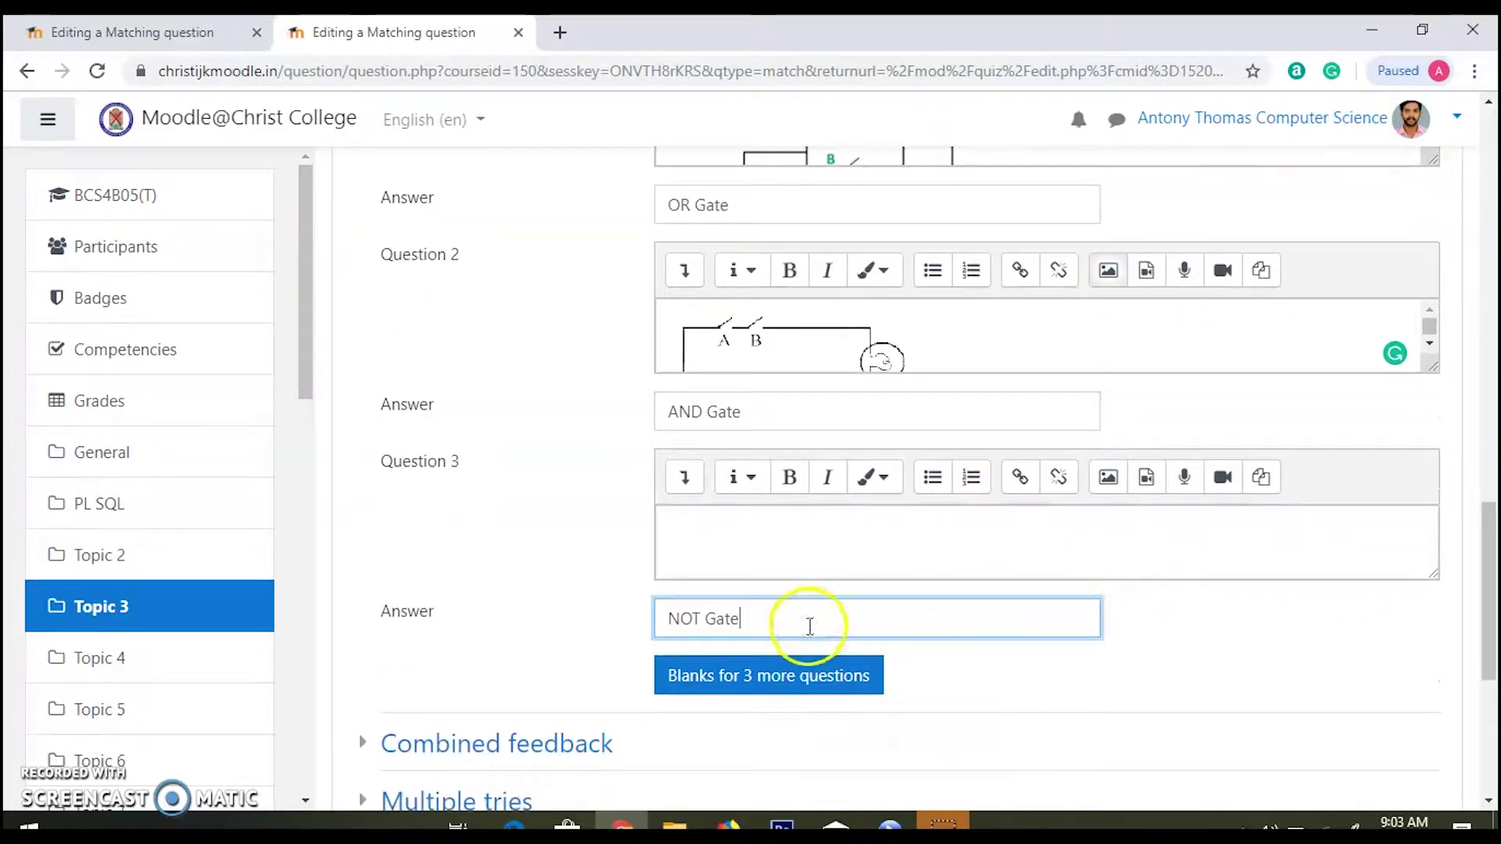
- Add blanks for 3 more questions and enter "XOR GAte" as Question 4's answer, leaving its question text blank
left_click(764, 677)
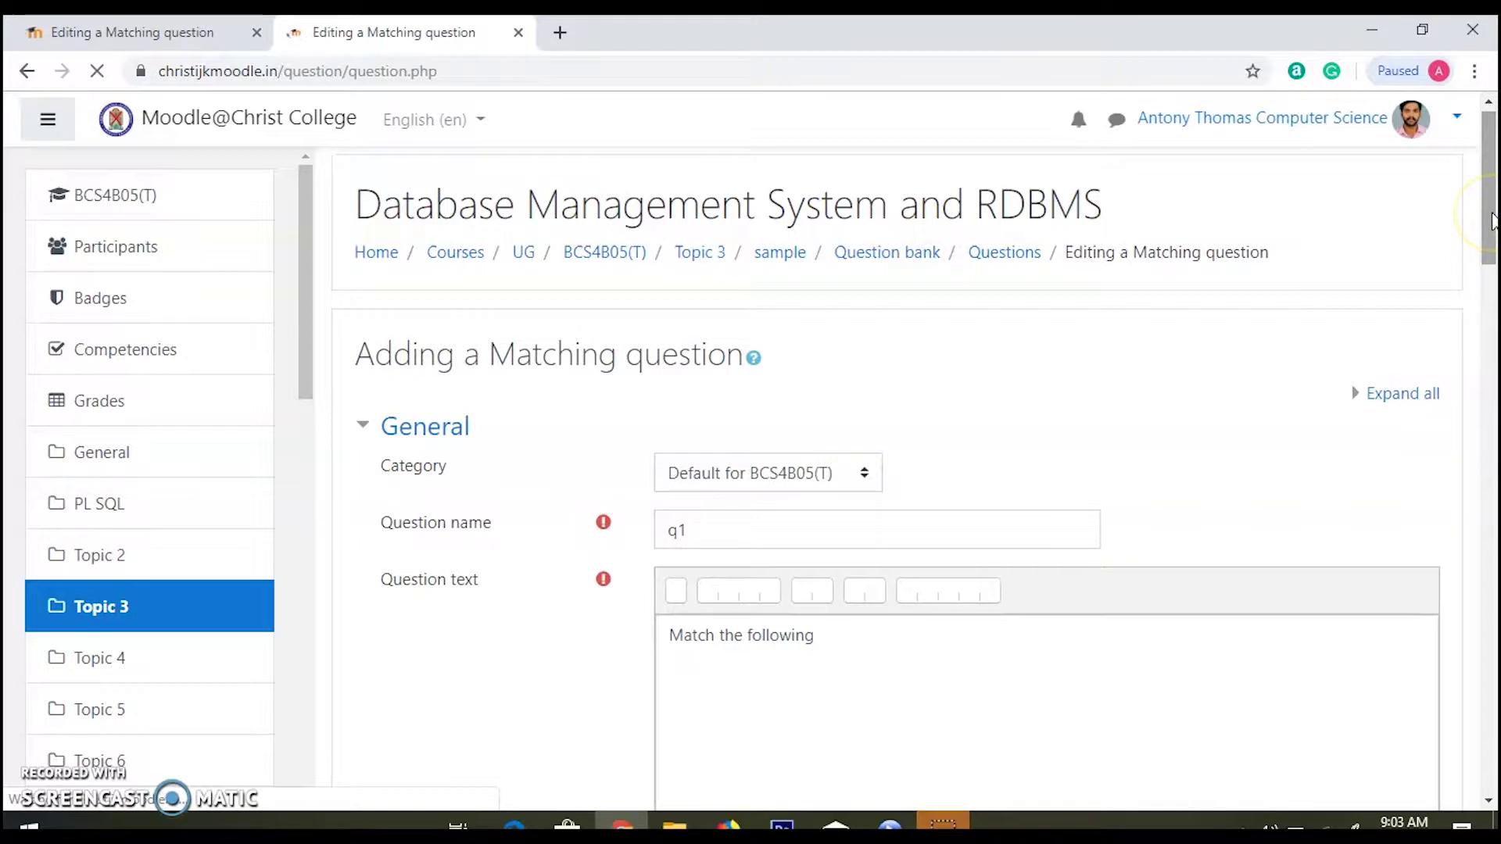
left_click_drag(1493, 221, 1495, 492)
scroll(1493, 531, "down", 4)
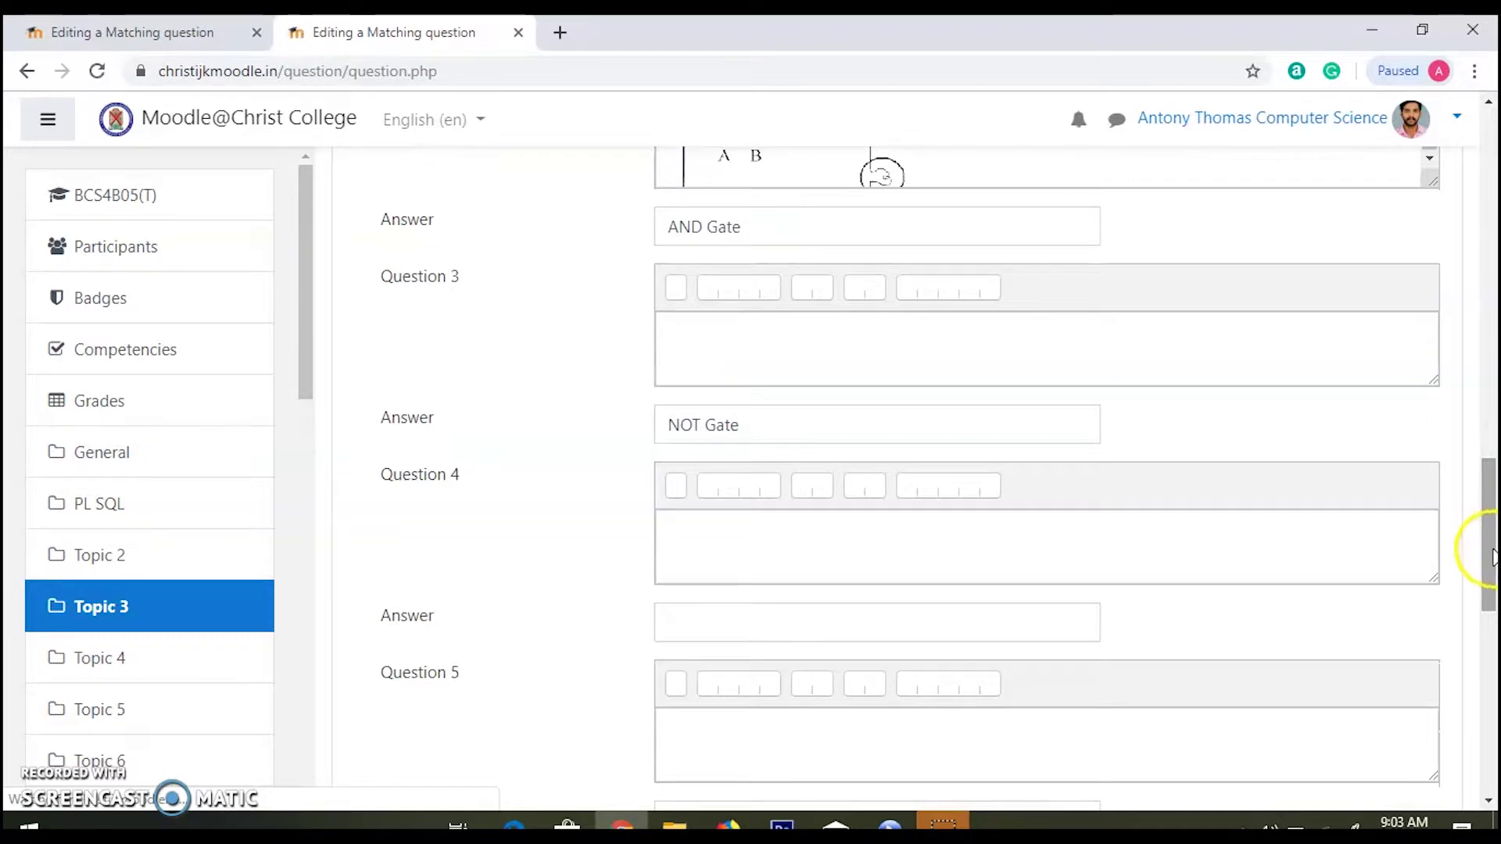
mouse_move(1489, 547)
left_mouse_down()
mouse_move(1492, 616)
mouse_move(1493, 551)
left_mouse_up()
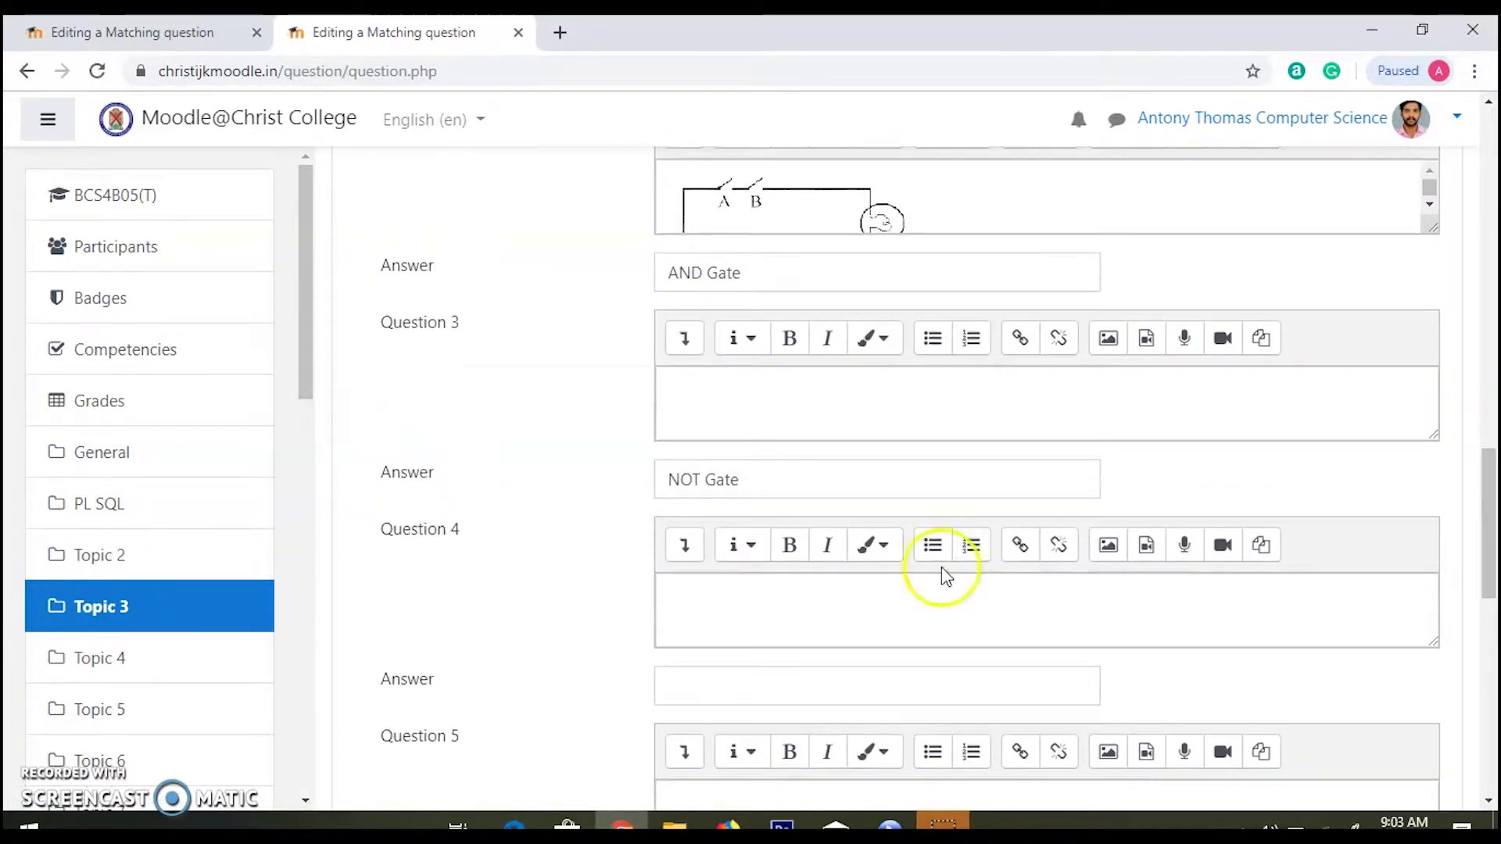
left_click(709, 687)
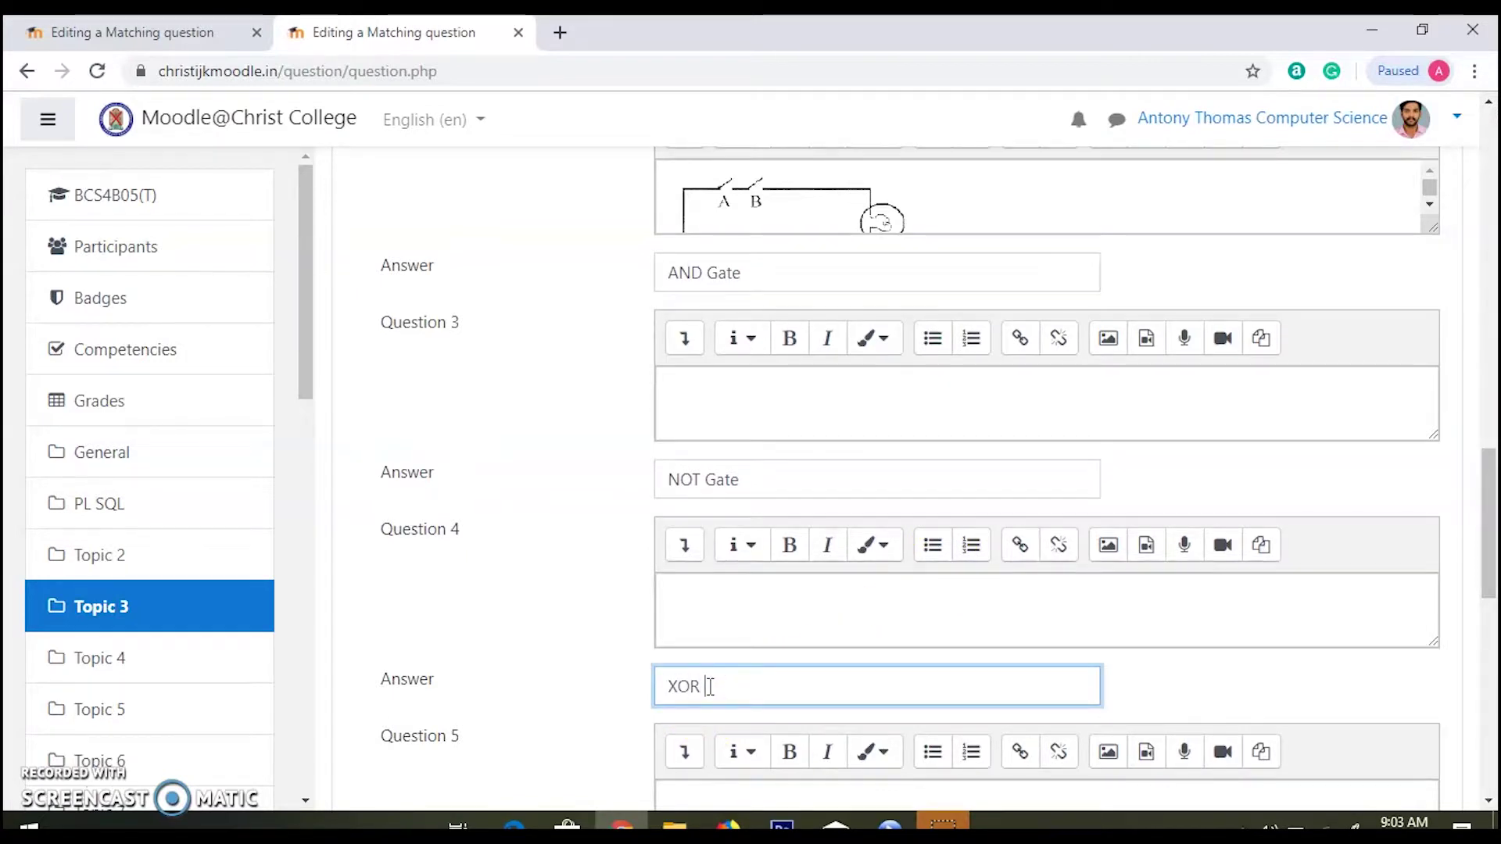
type("XOR GAte")
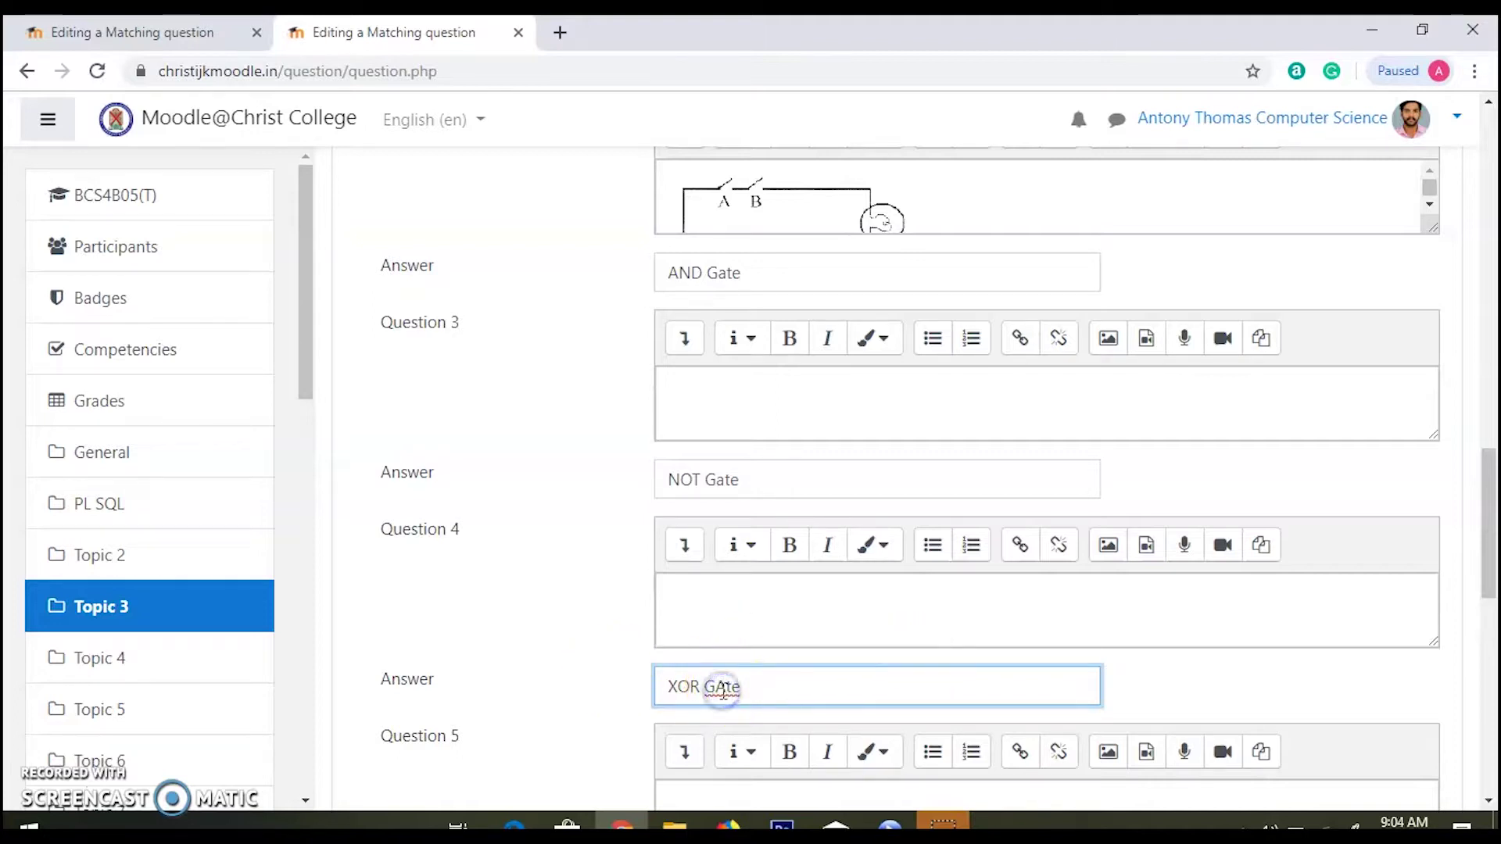
- Save the new matching question while continuing to edit it, and open its preview
left_click_drag(1494, 433, 1492, 629)
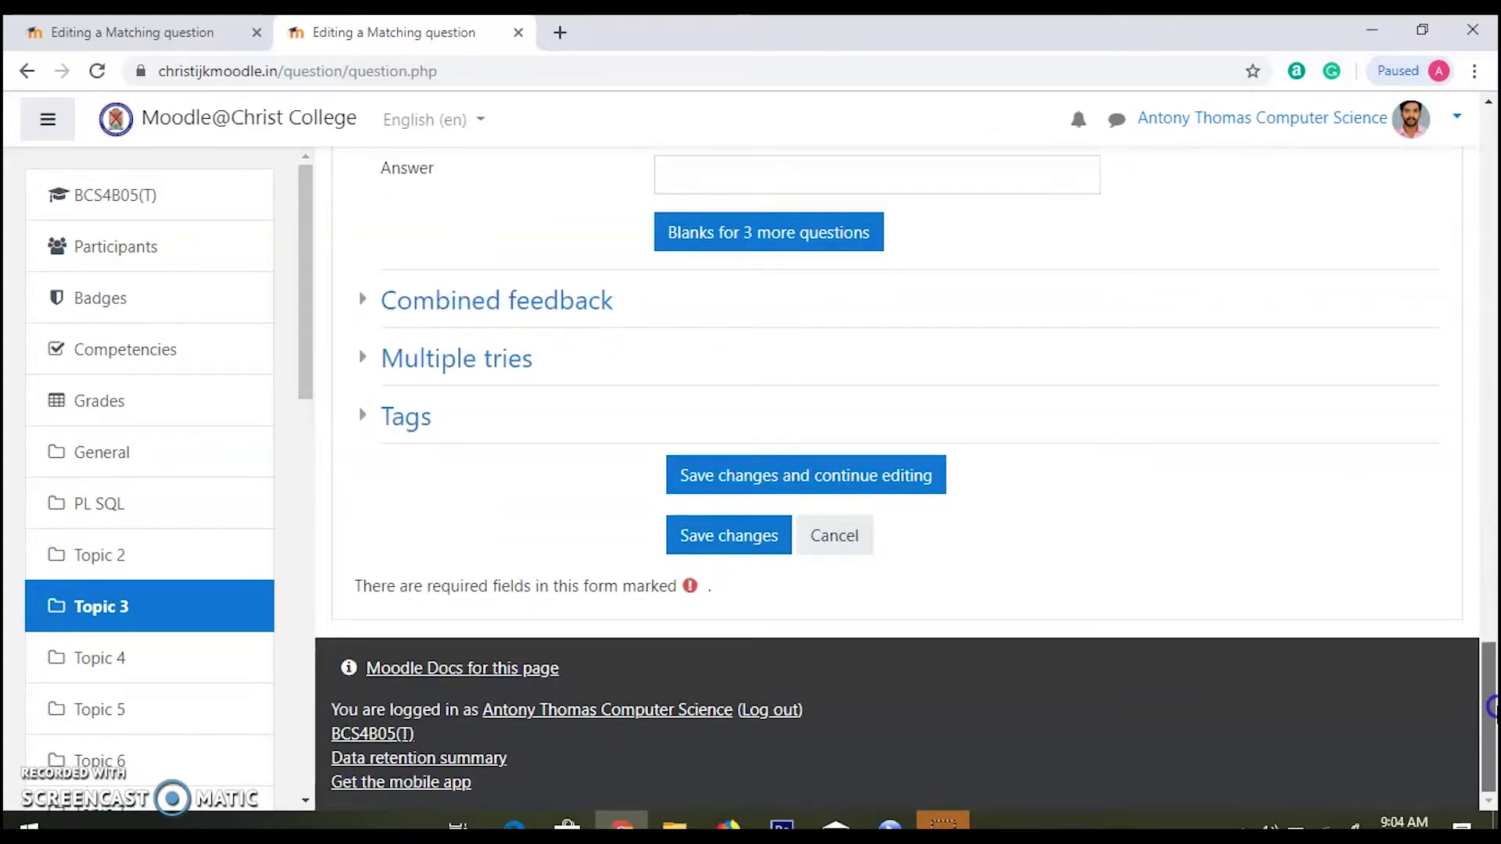
left_click(846, 481)
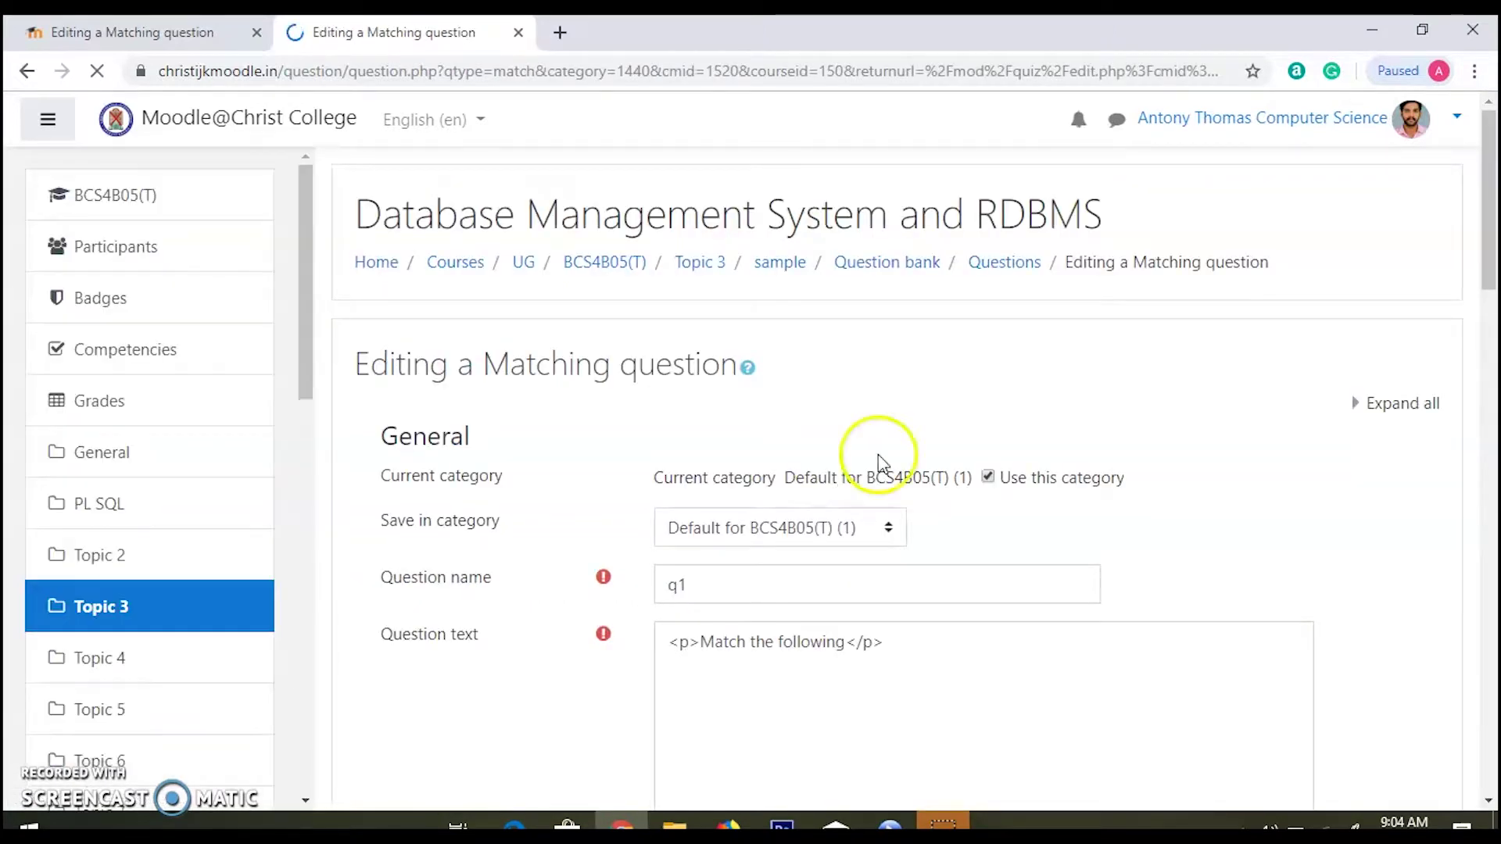
left_click_drag(1484, 195, 1484, 630)
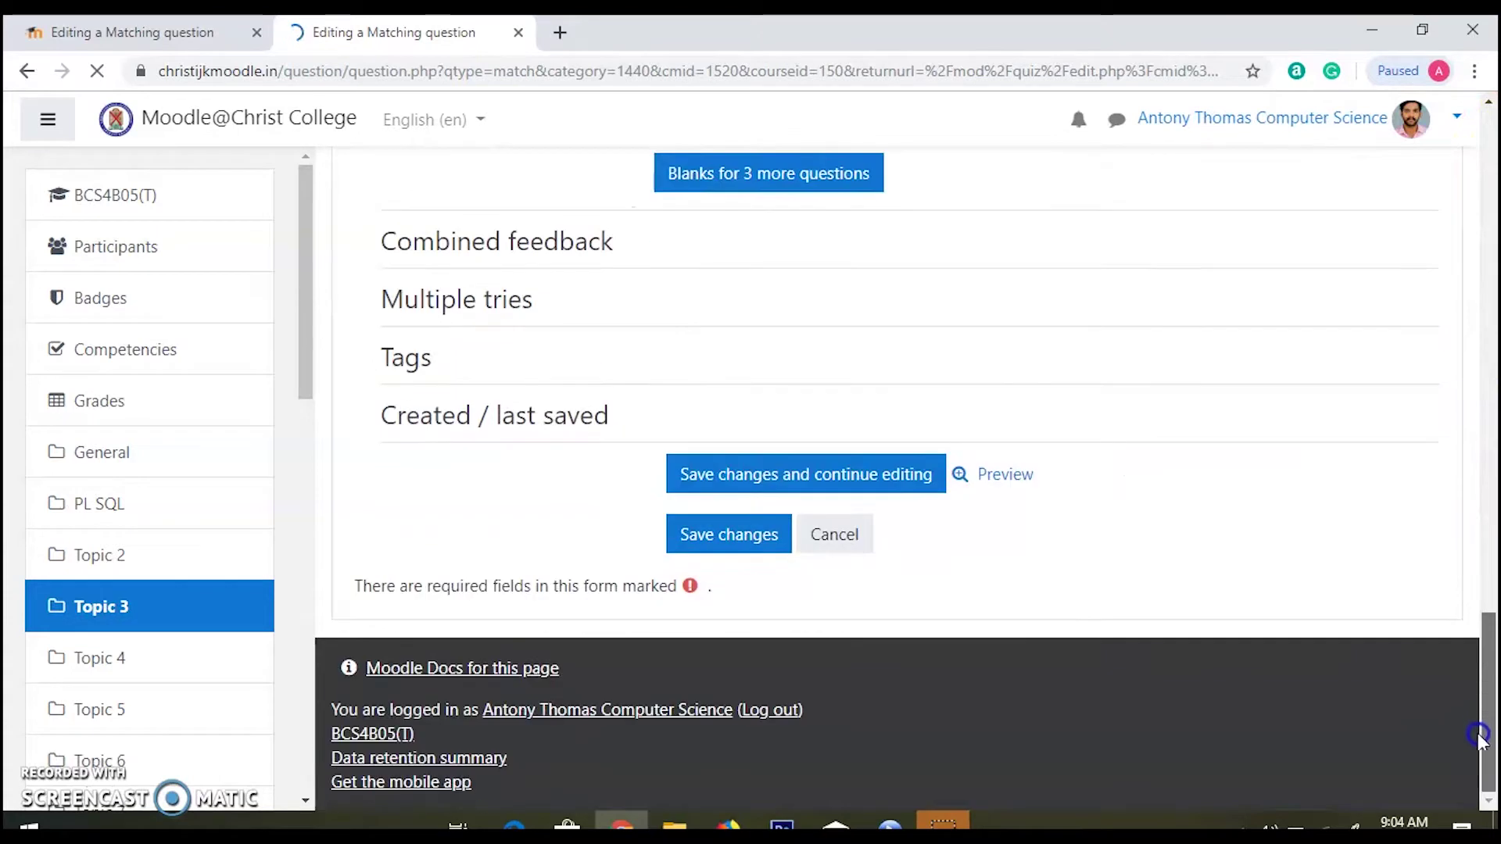
left_click(1008, 483)
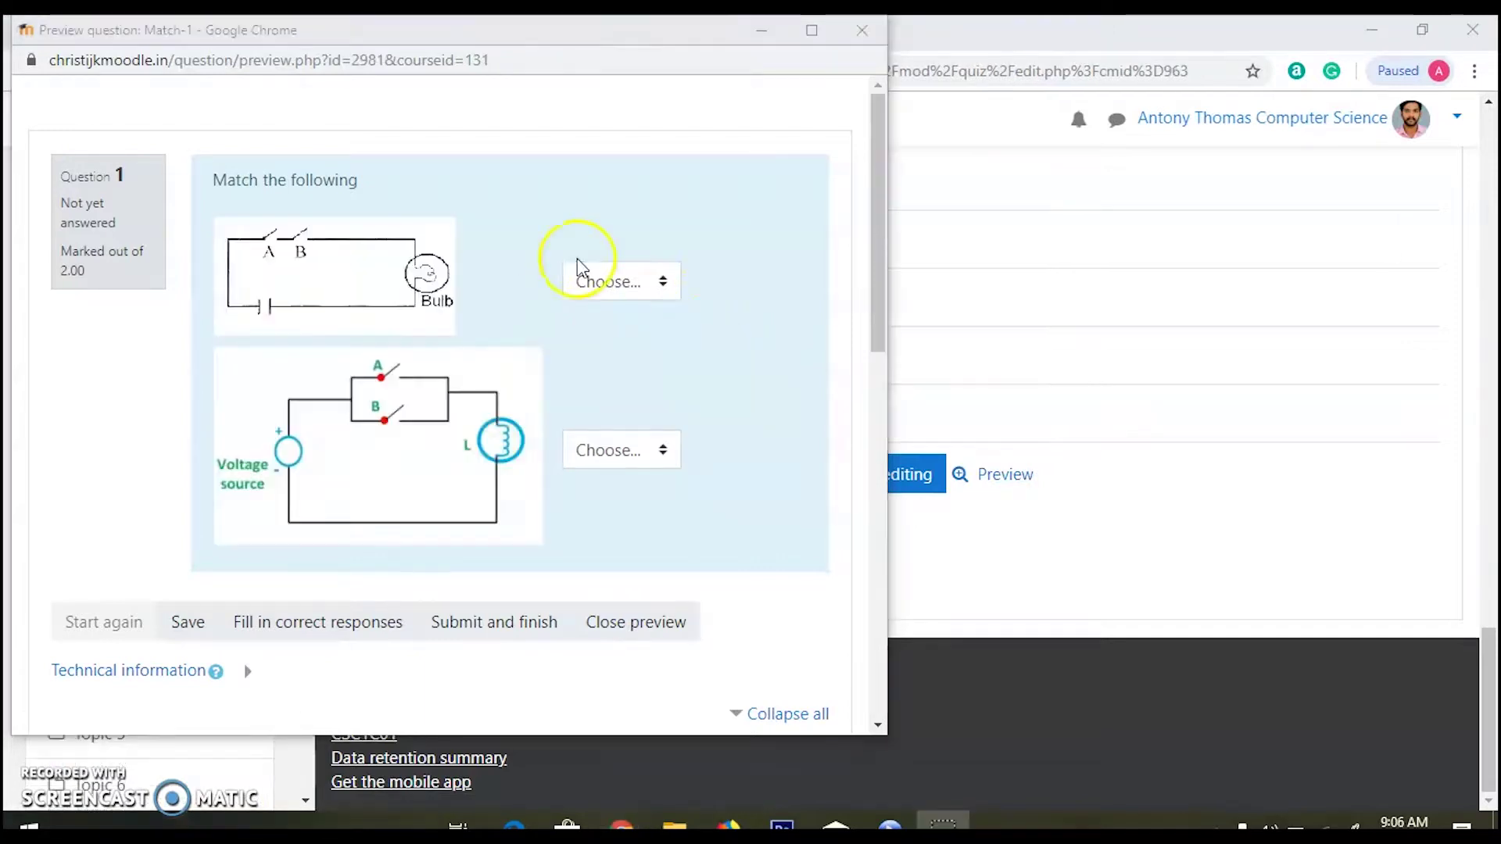
- In the Match-1 preview, examine the series-switch circuit's answer choices, fill in the correct responses and close the preview
left_click(608, 280)
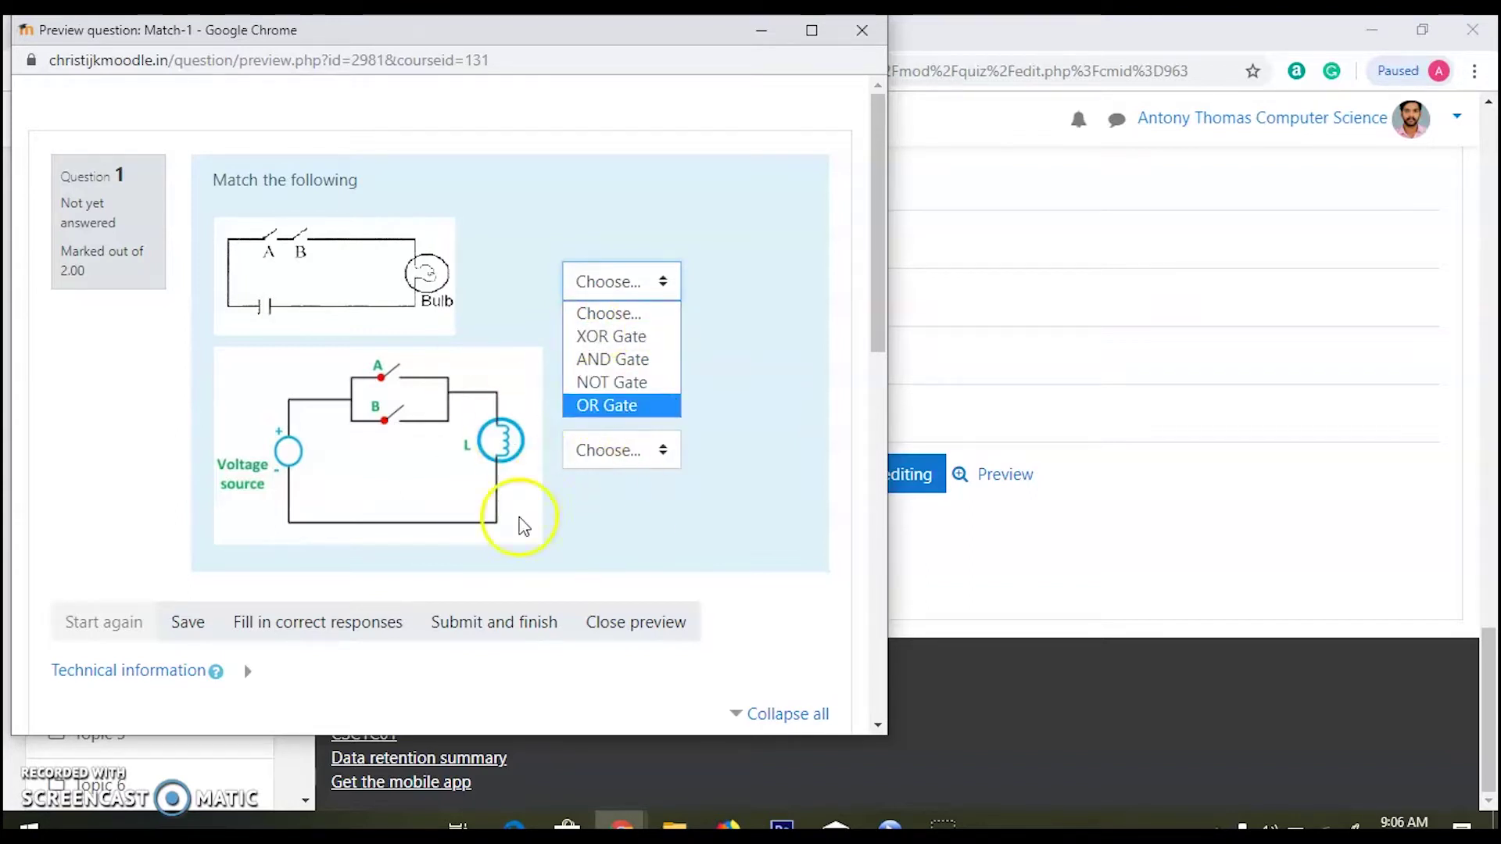
left_click(311, 630)
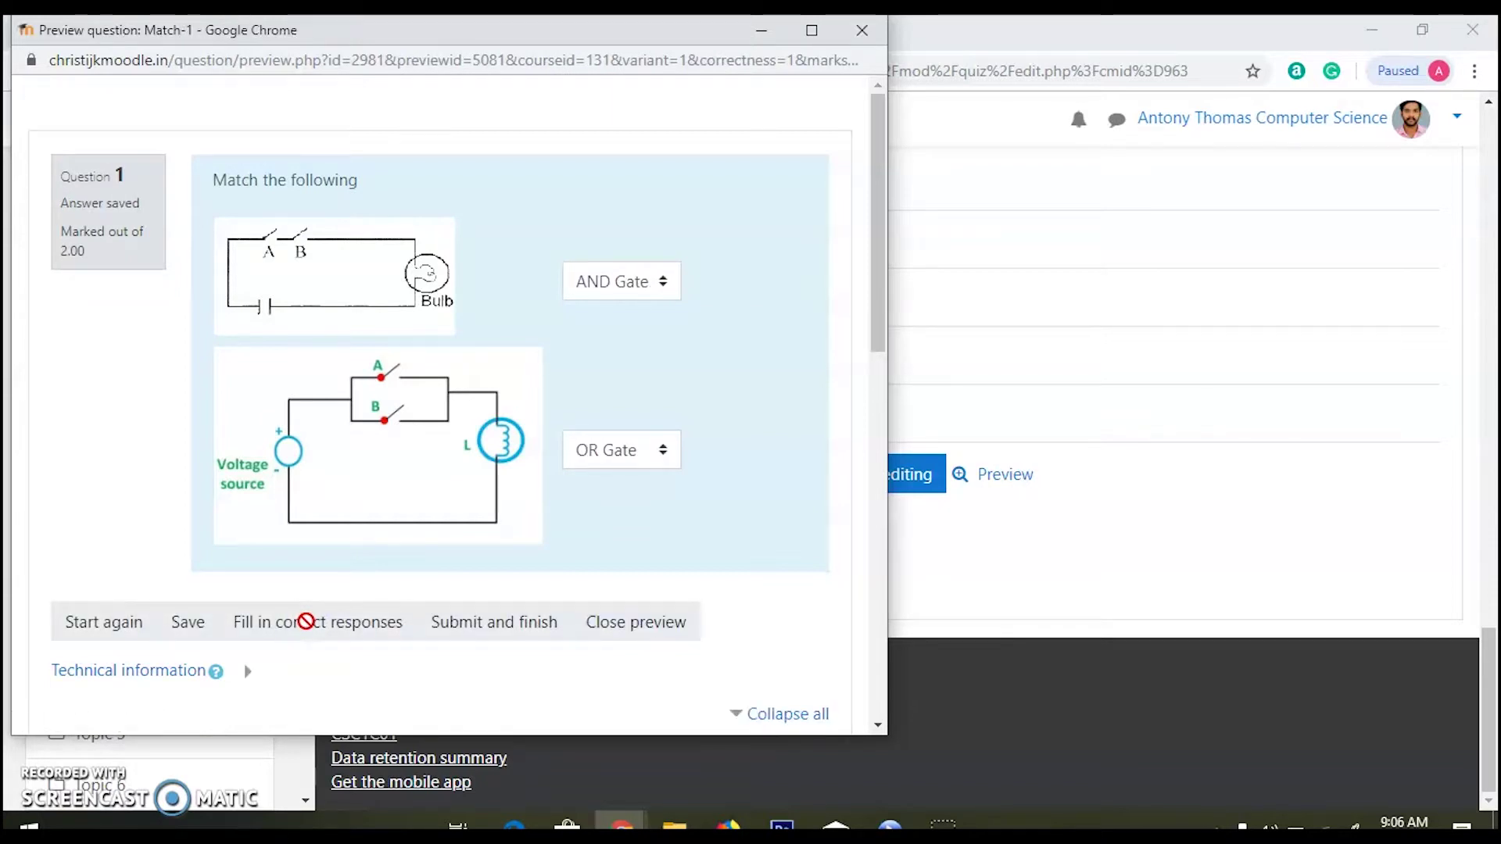
left_click(861, 30)
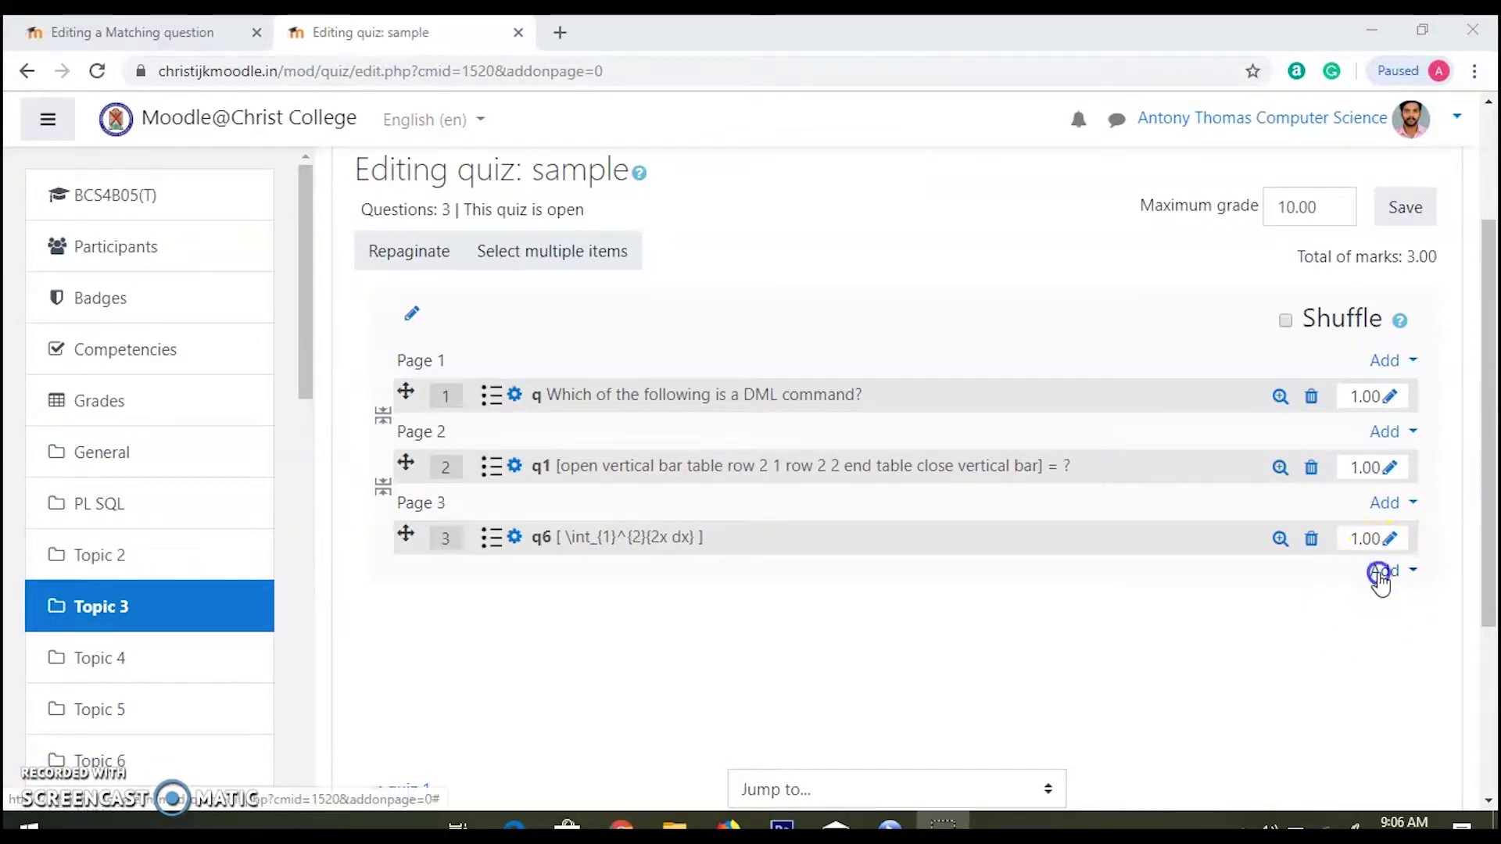
- Start adding another new Matching question at the end of the sample quiz, after question q6
left_click(1377, 571)
left_click(1314, 601)
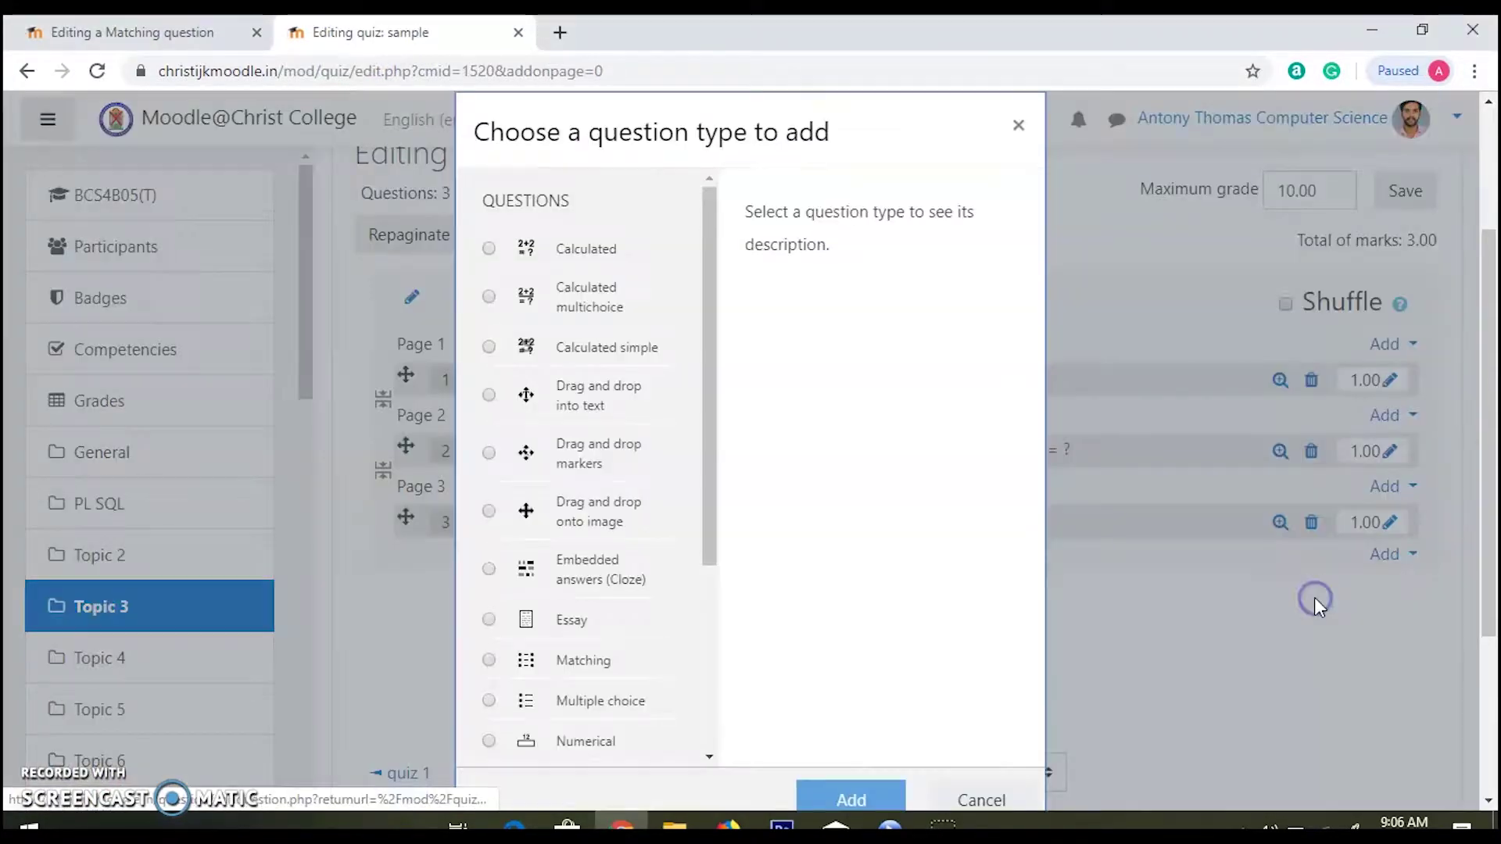
left_click(602, 663)
left_click(835, 782)
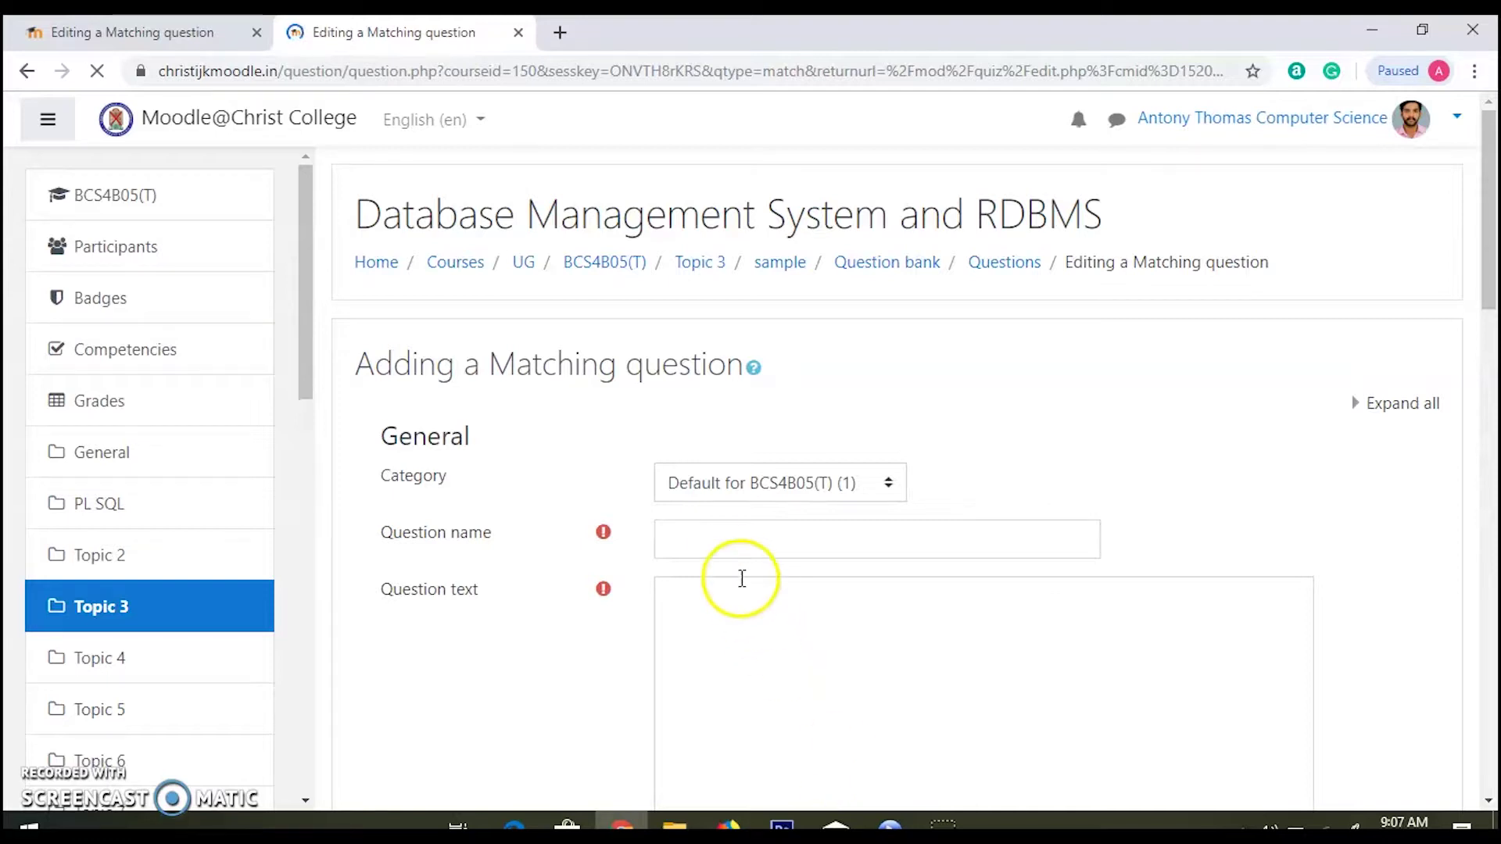
- Name the new matching question "q2" and enter "Match the following" as its question text
left_click(716, 539)
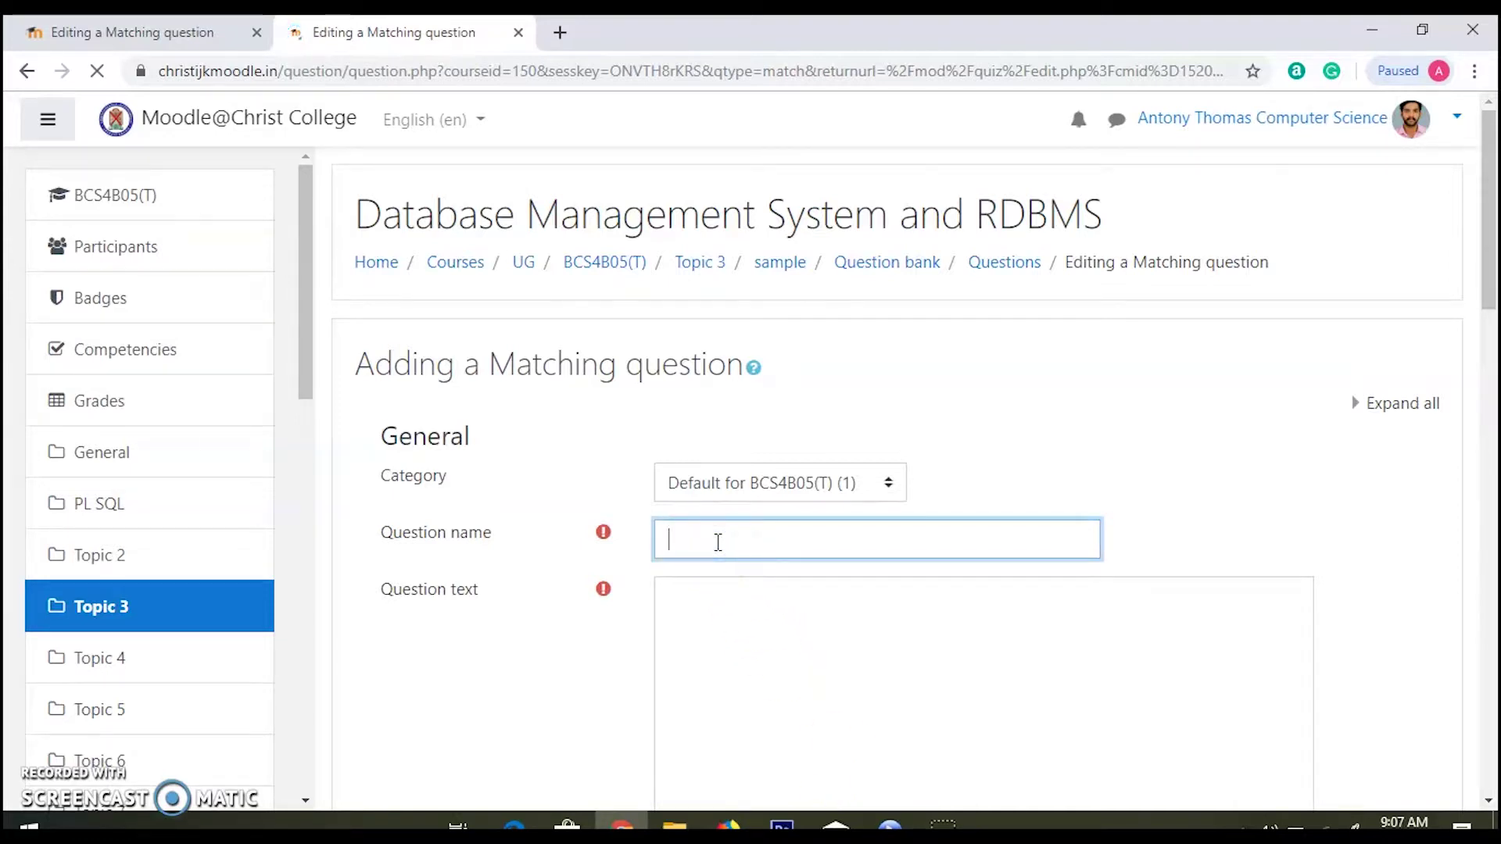
type("q2")
left_click(694, 602)
type("Match the")
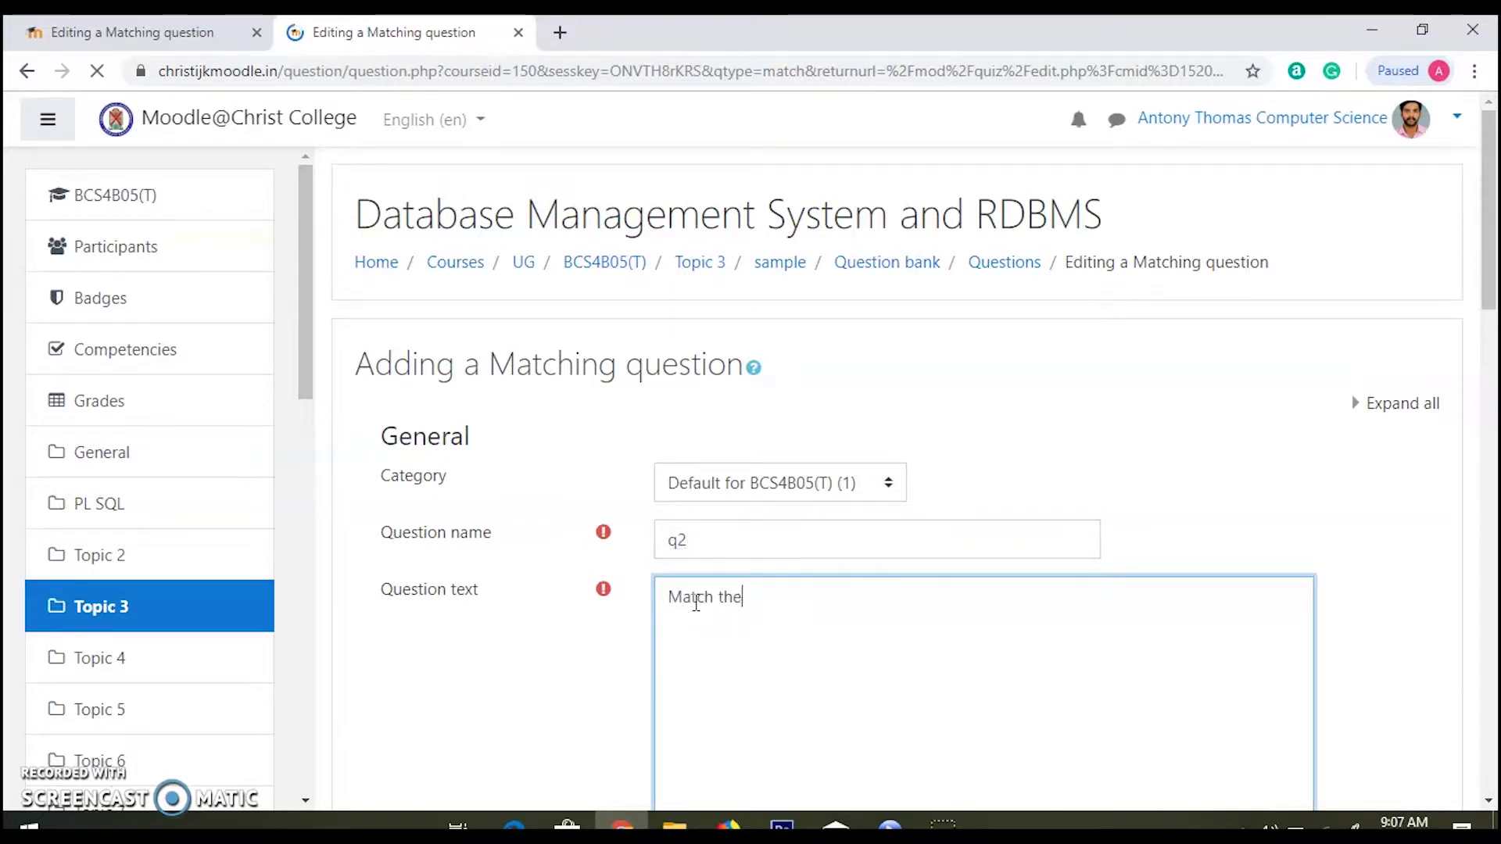
type(" folo")
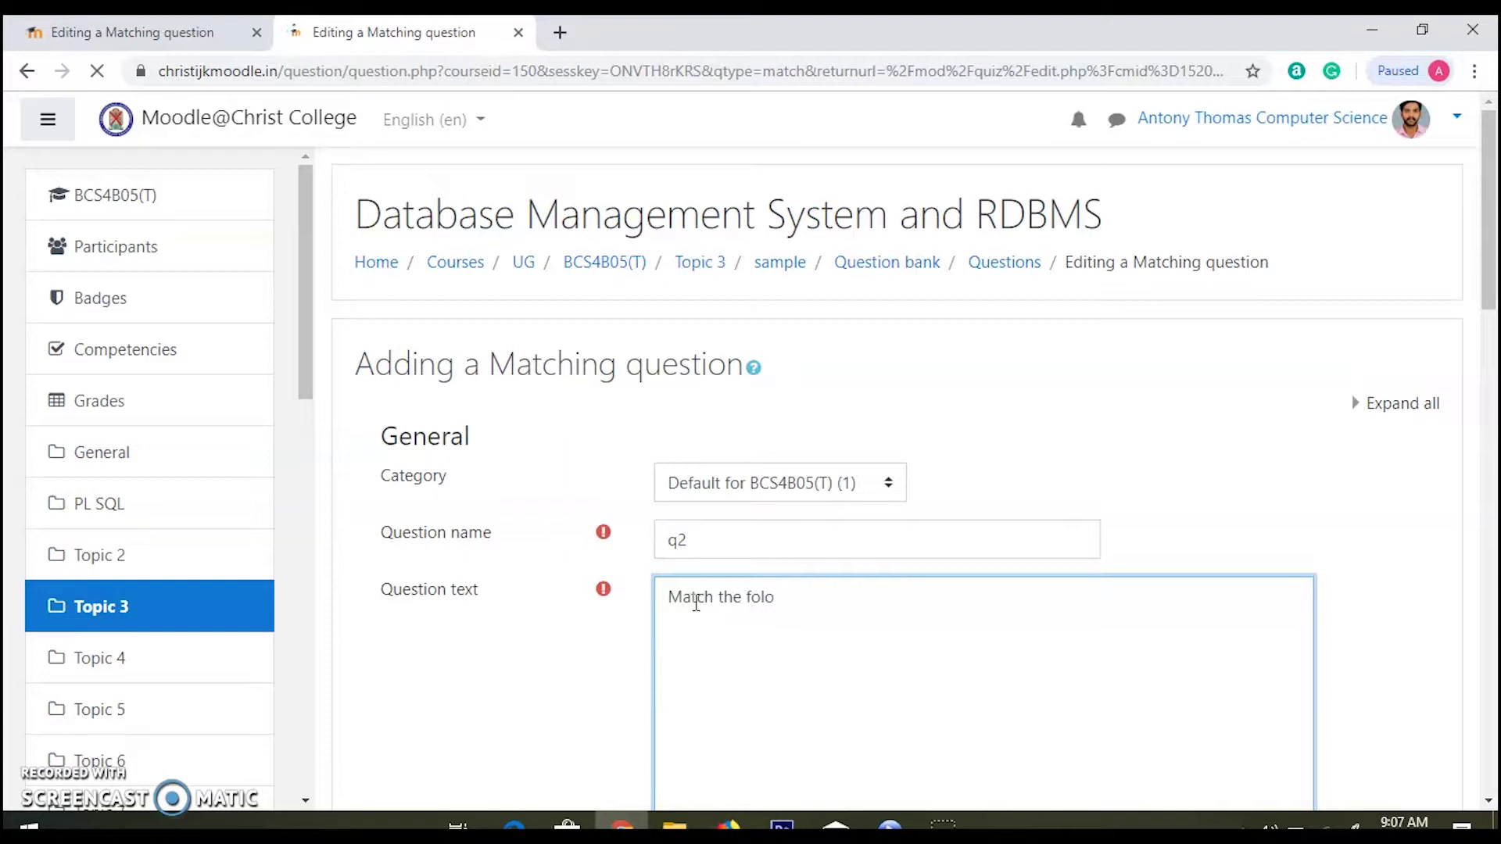
key("BackSpace")
type("lowing")
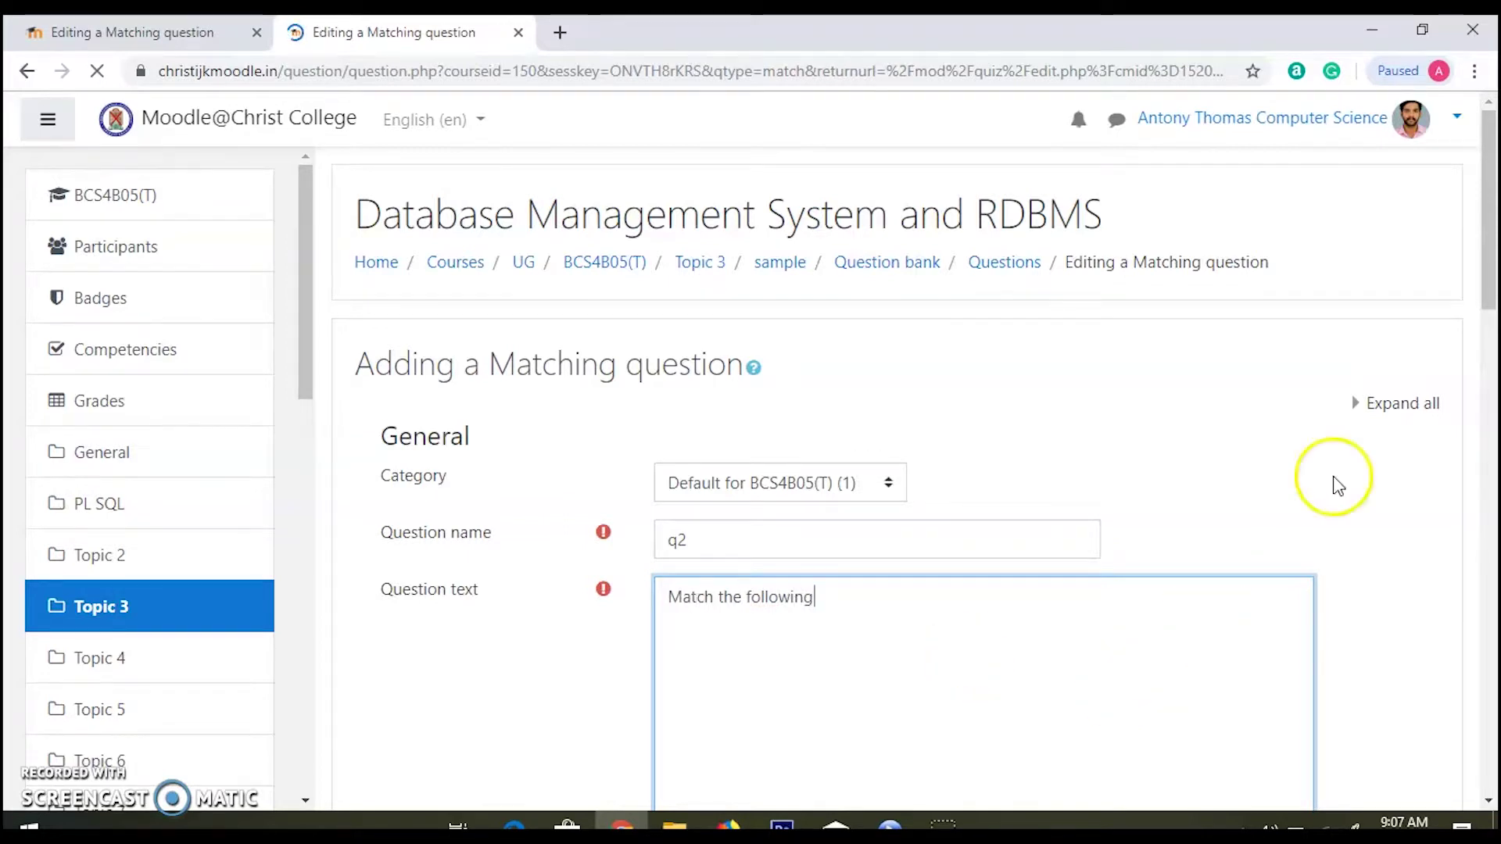
- Set the question's default mark to 2
scroll(1476, 336, "down", 5)
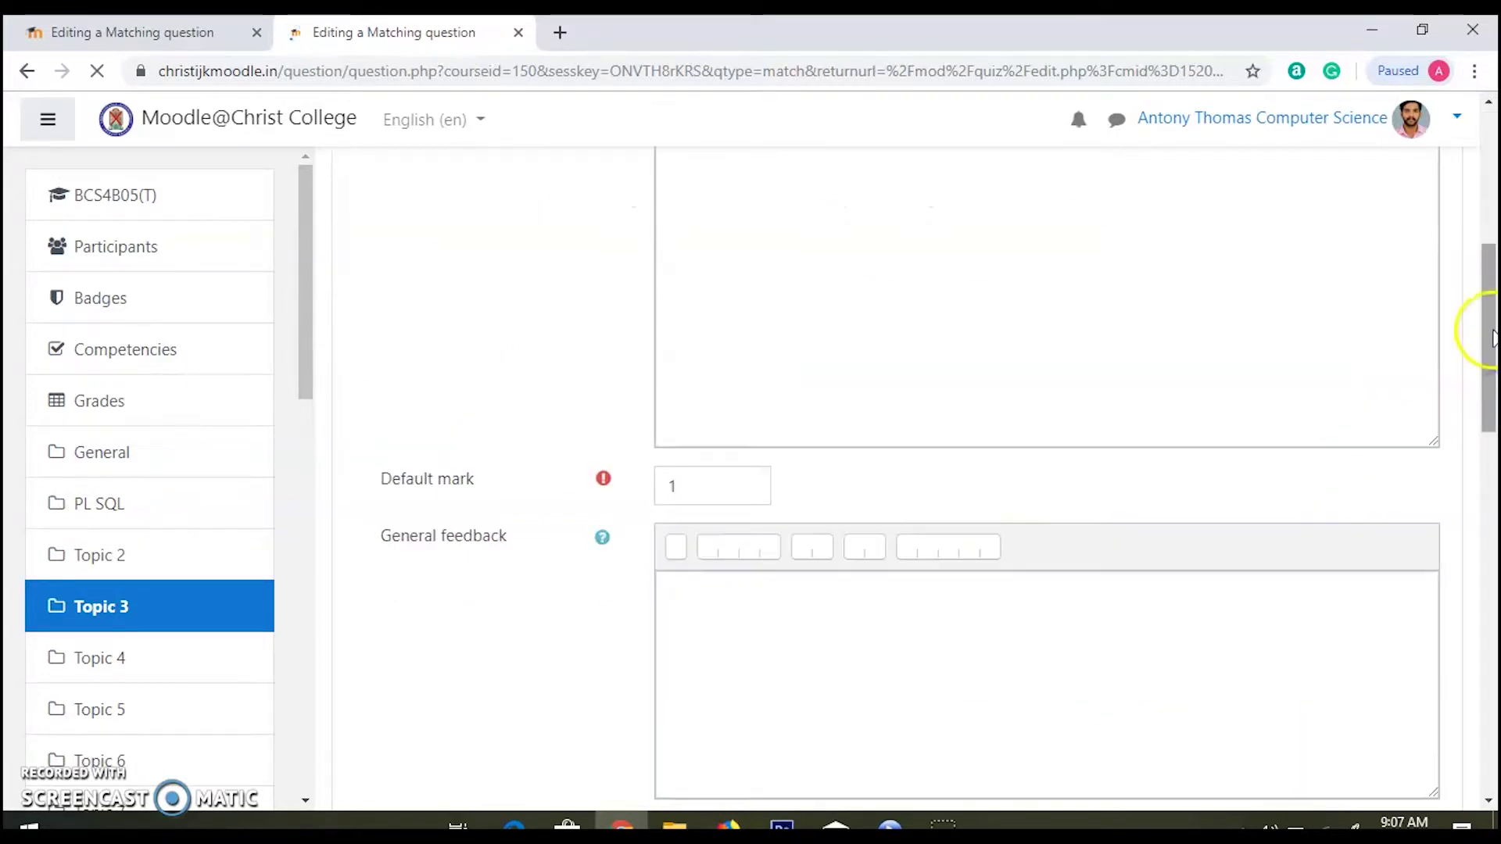
scroll(1051, 424, "down", 3)
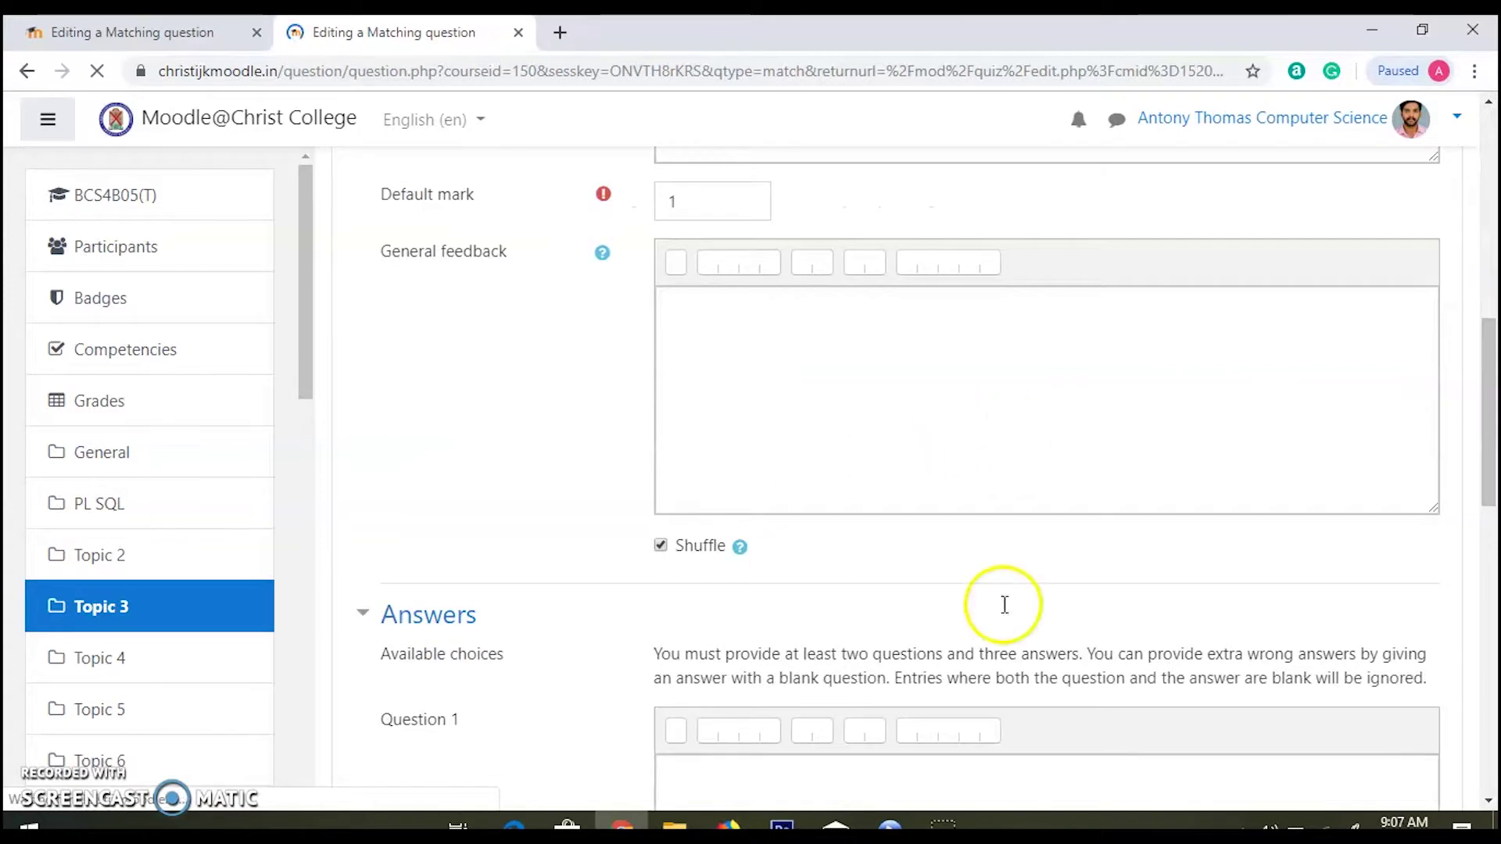
double_click(740, 209)
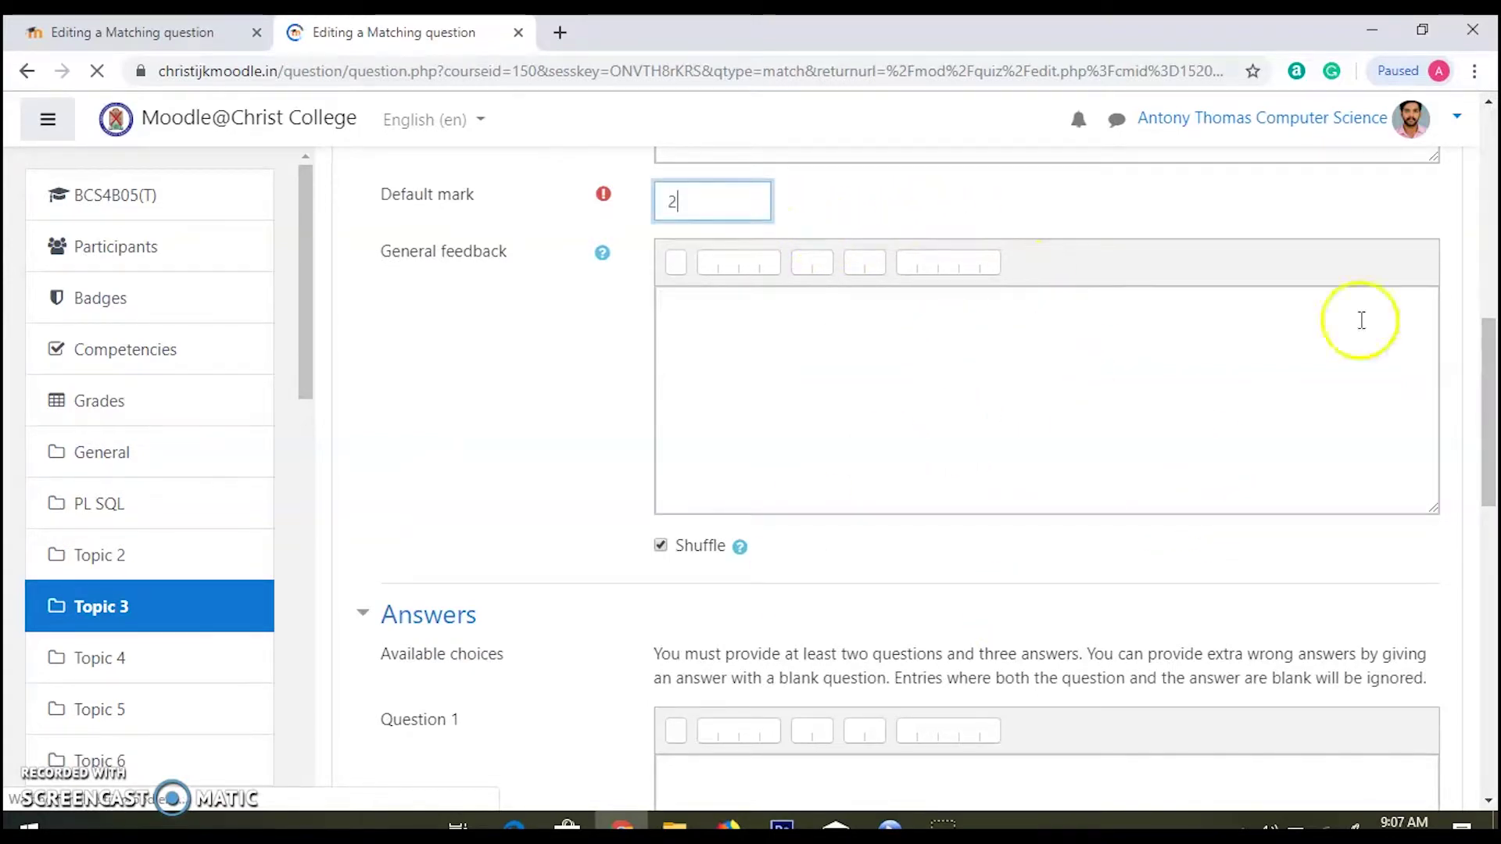
- Enter "Lionel Messi" as Question 1 with "Argentina" as its answer
left_click_drag(1489, 397, 1491, 481)
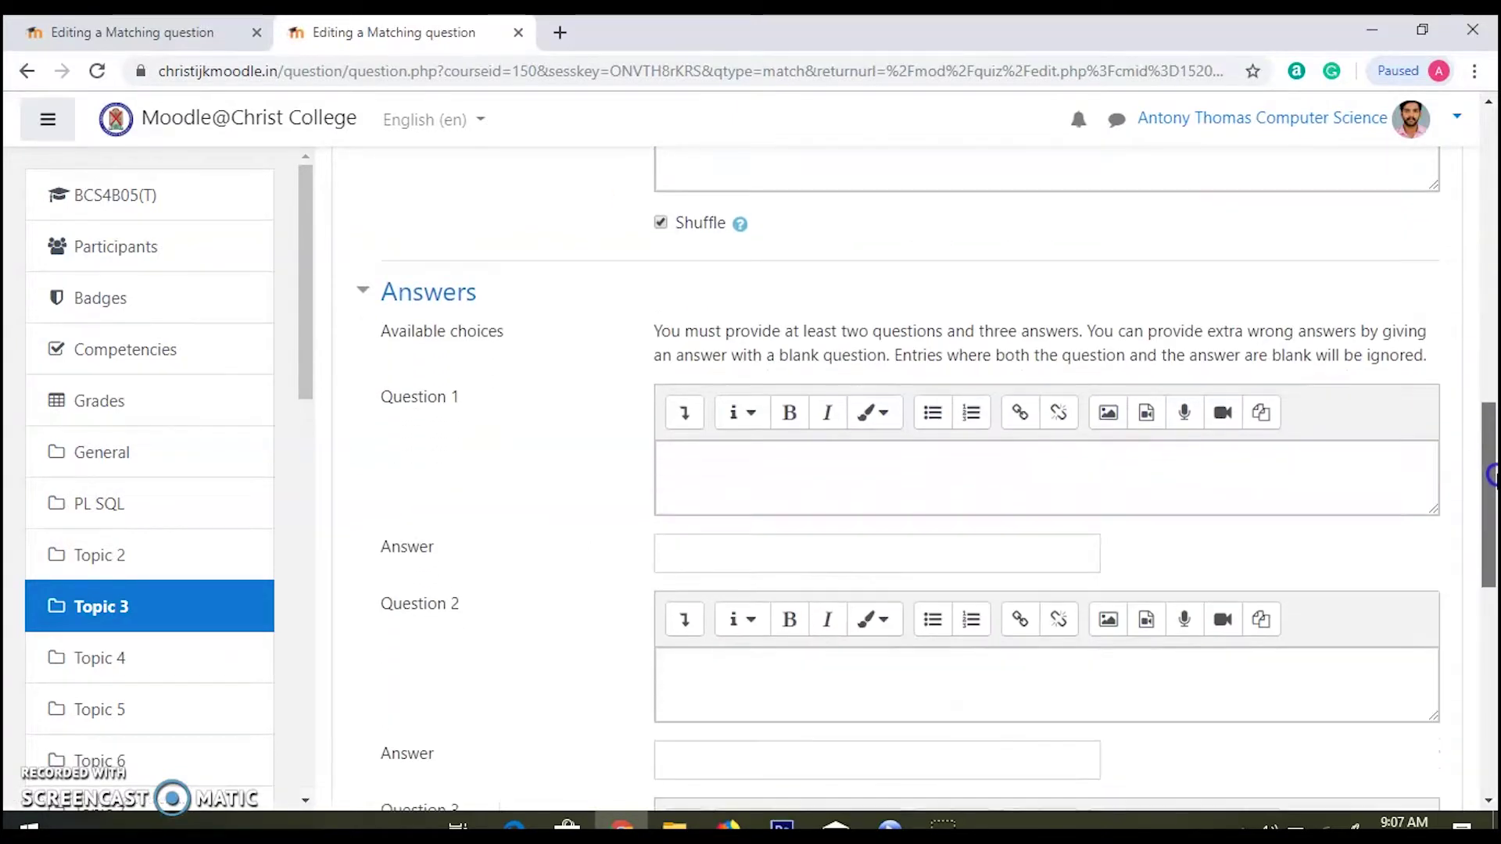
left_click(823, 451)
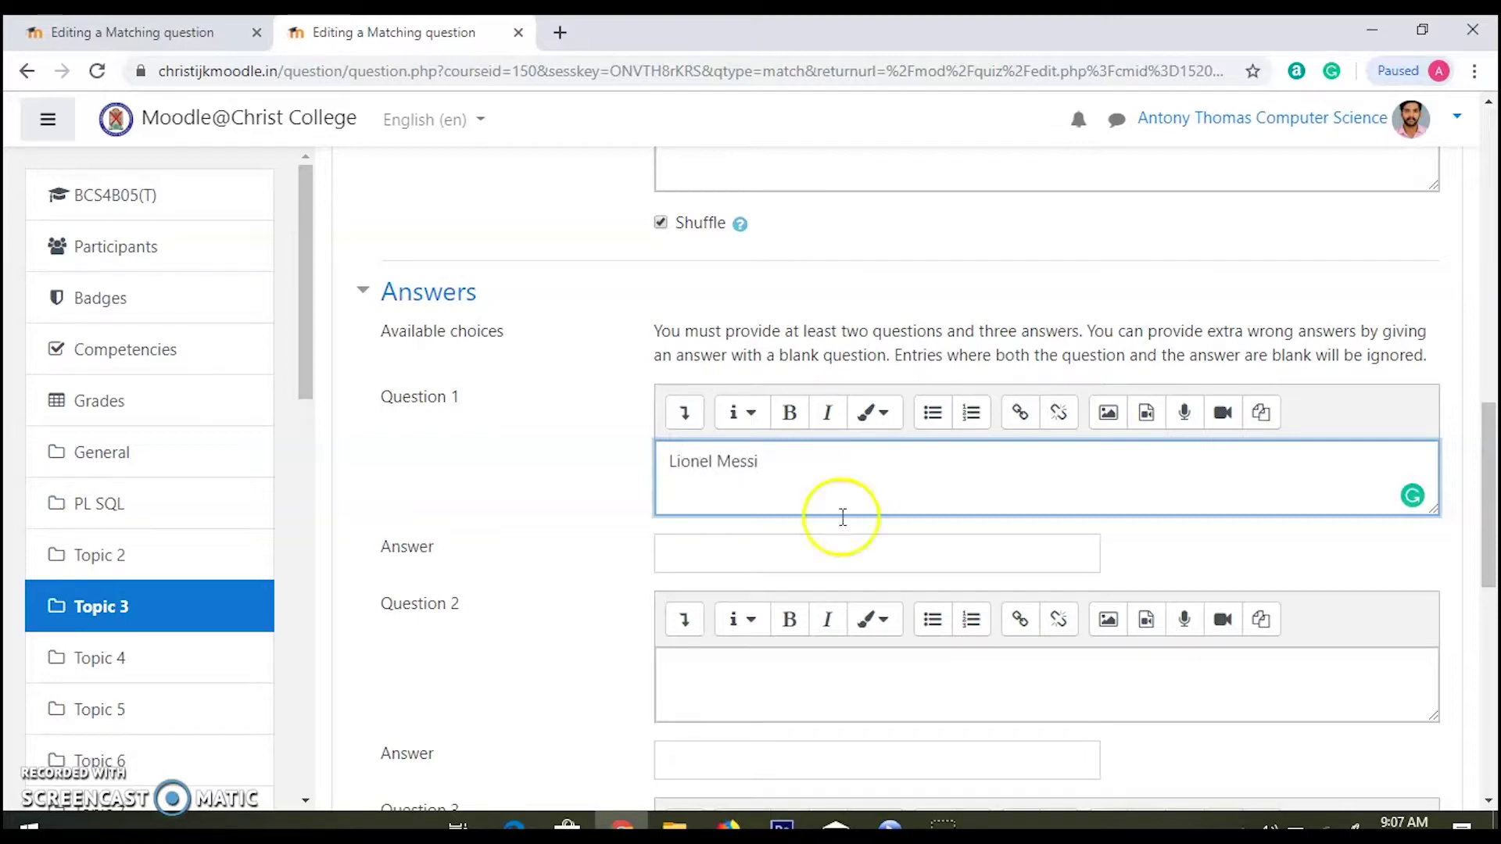
left_click(706, 559)
type("Argentina")
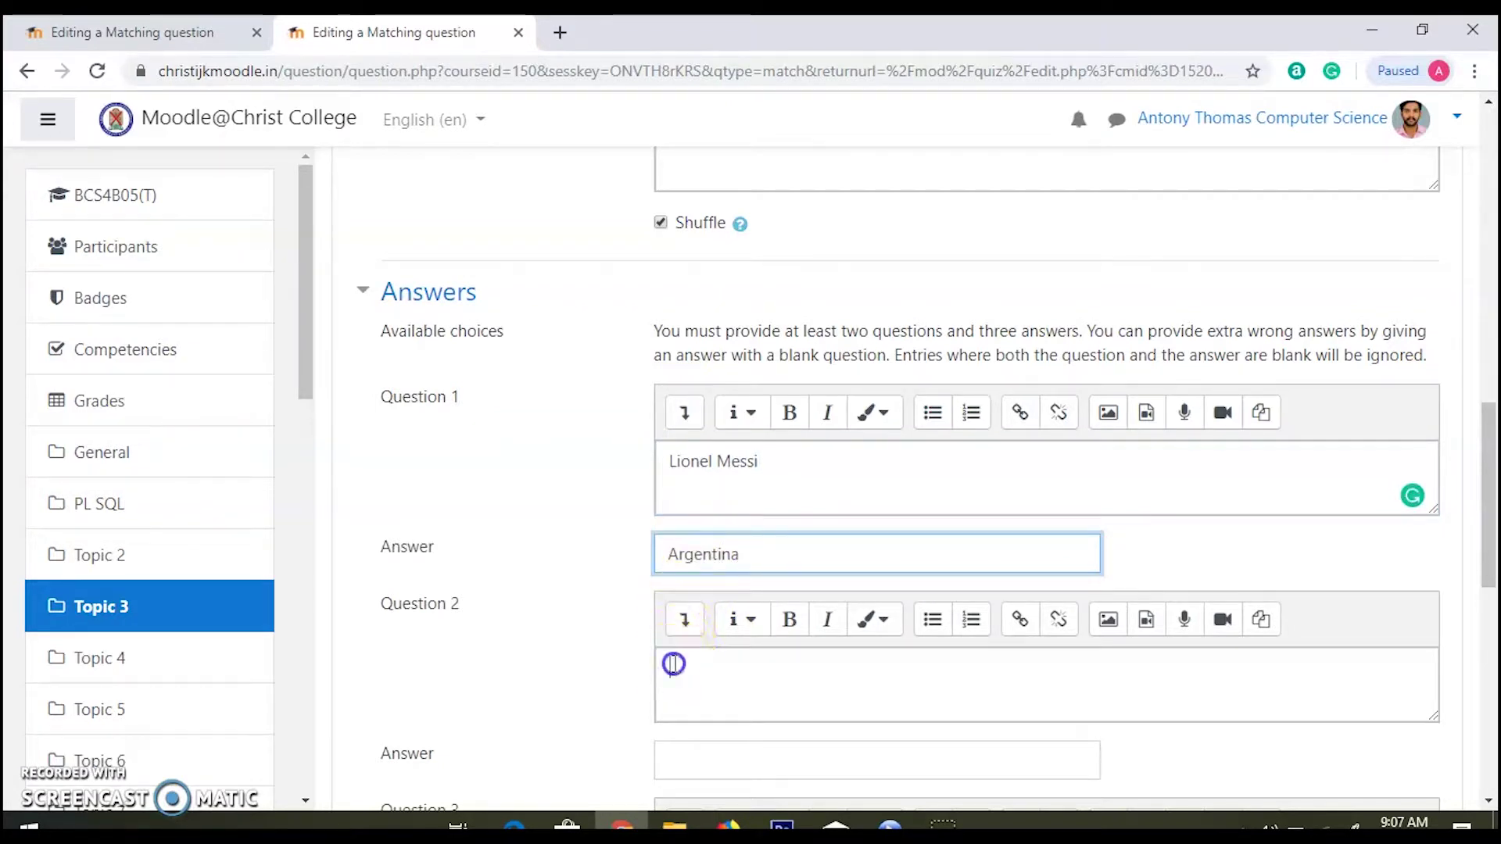
- Enter "Christiano Ronaldo" as Question 2 with "Portugal" as its answer
left_click(675, 666)
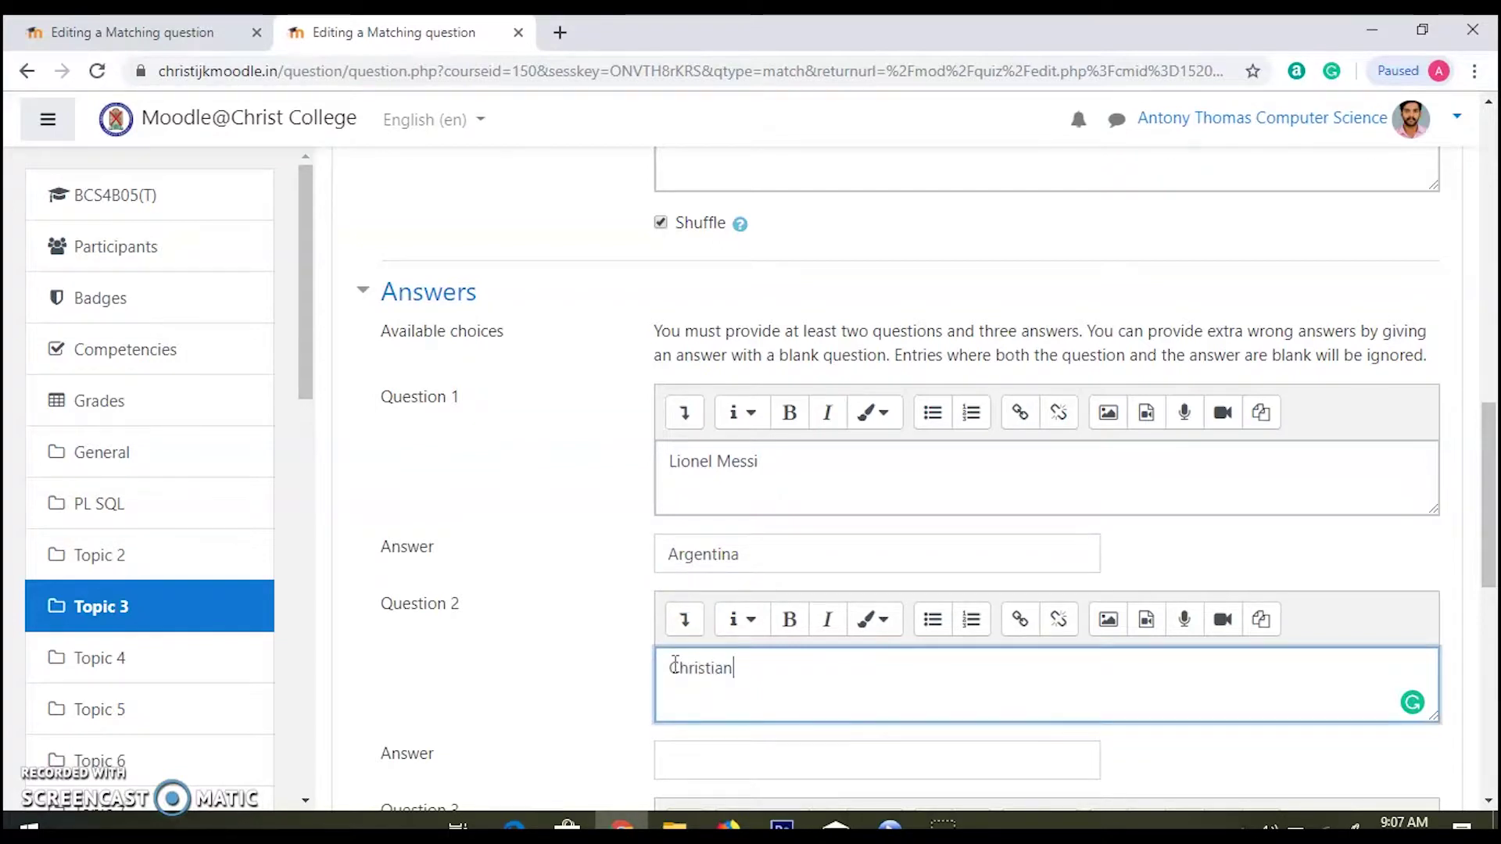
type("naldo")
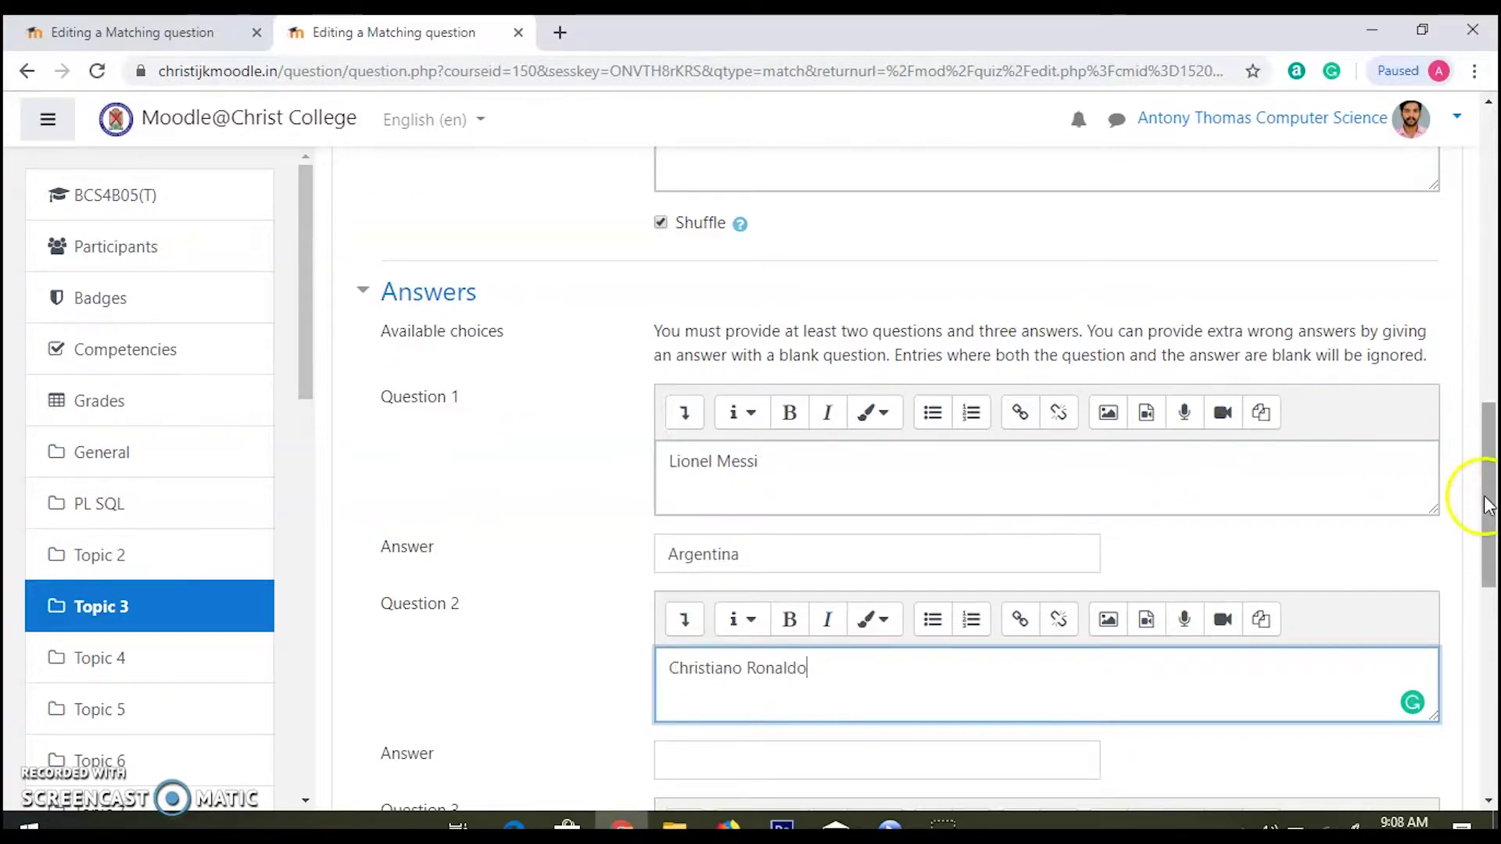
scroll(1474, 500, "down", 2)
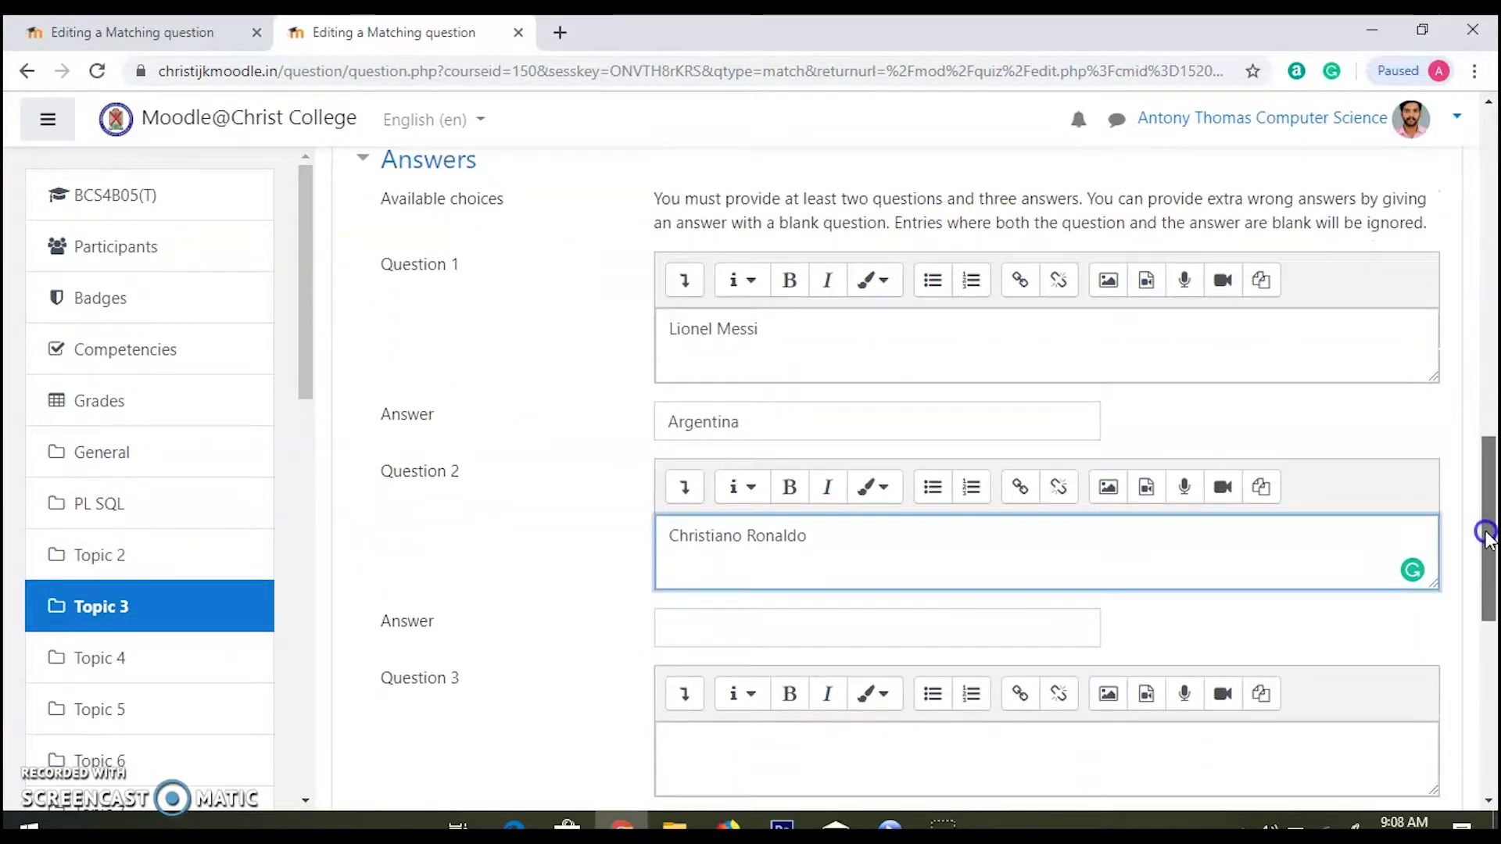
left_click(797, 632)
type("Port")
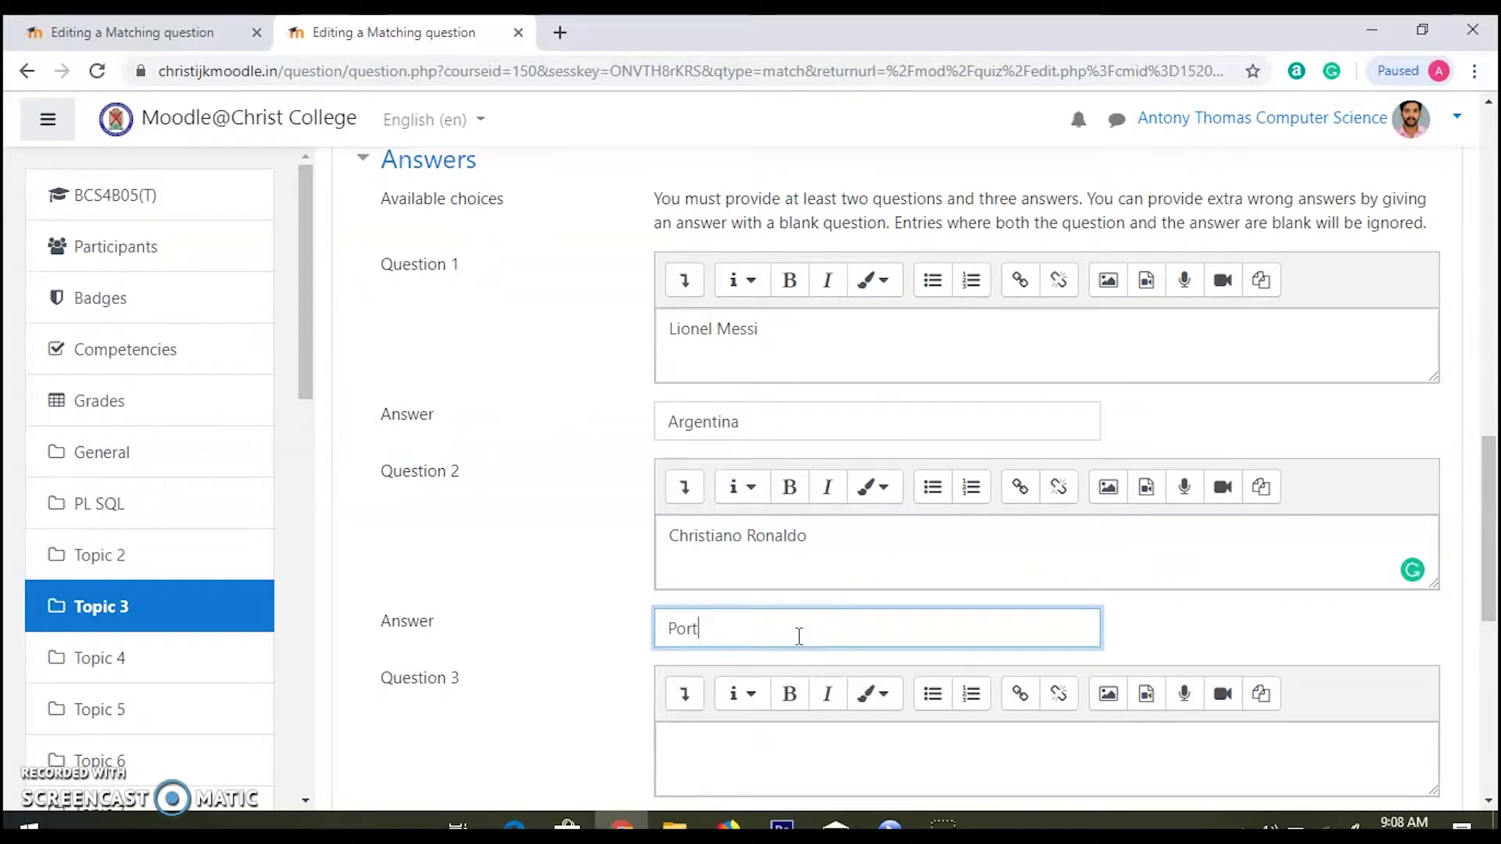
type("ugal")
- Enter "Peru" as Question 3's answer with its question text left blank, and add blanks for 3 more questions
left_click_drag(1487, 538, 1488, 600)
left_click(802, 601)
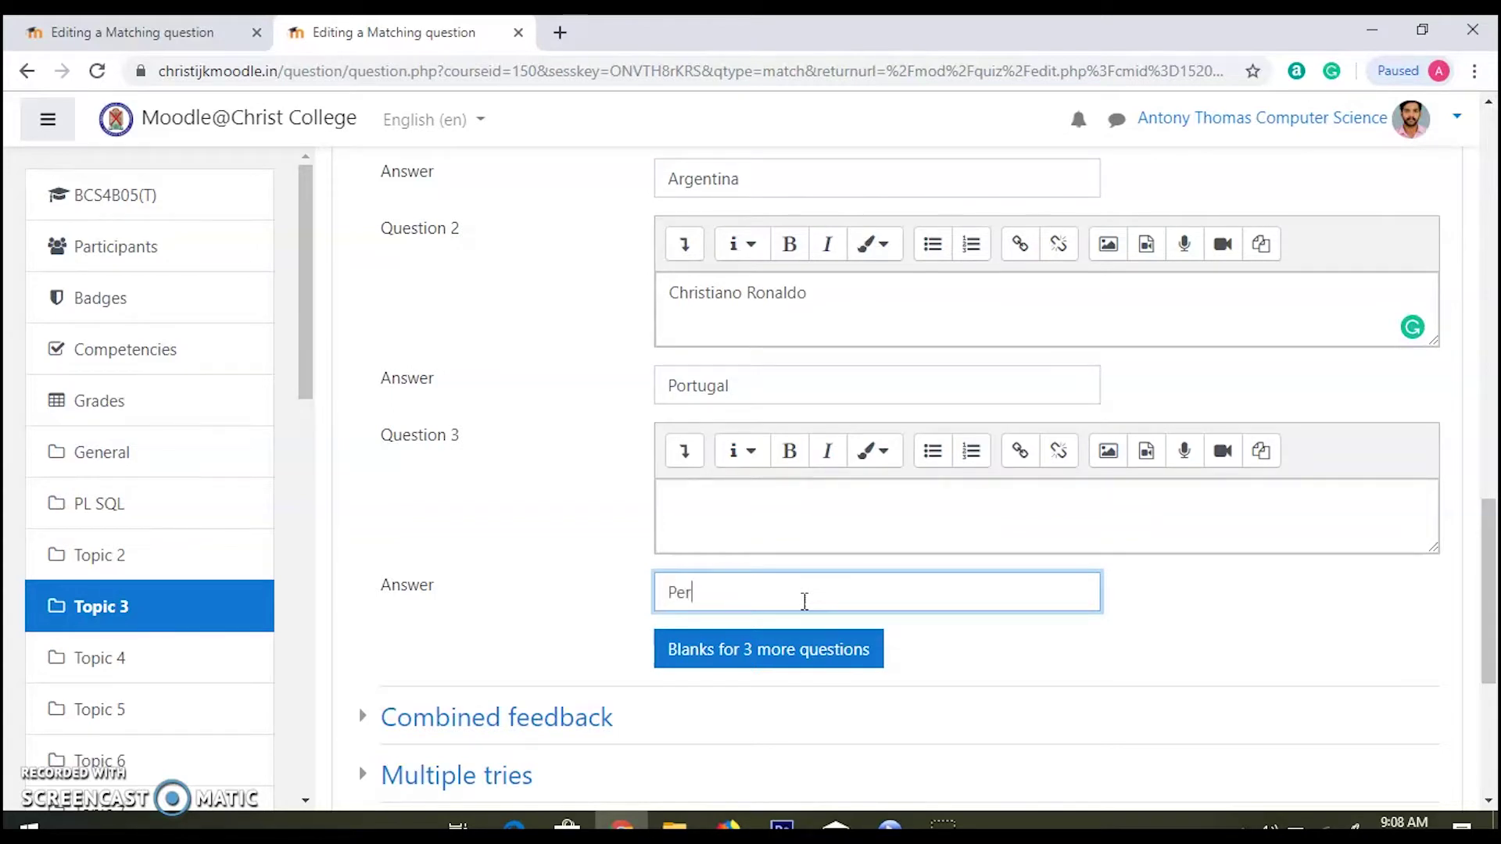
left_click(813, 649)
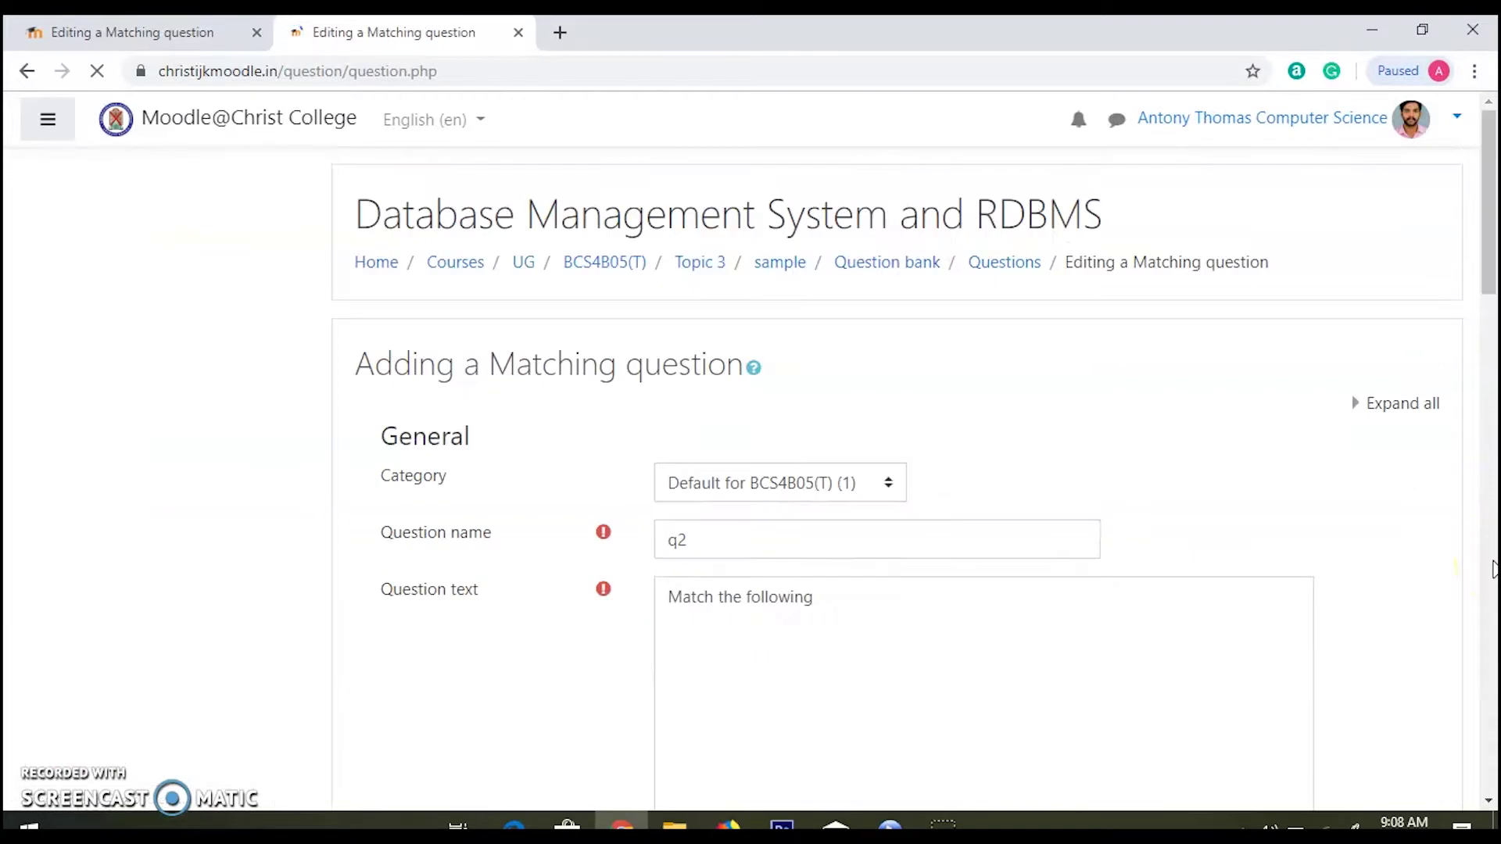
- Enter the extra wrong answers "Mexico" for Question 4 and "Brazil" for Question 5, leaving their question texts blank
left_click_drag(1483, 242, 1489, 647)
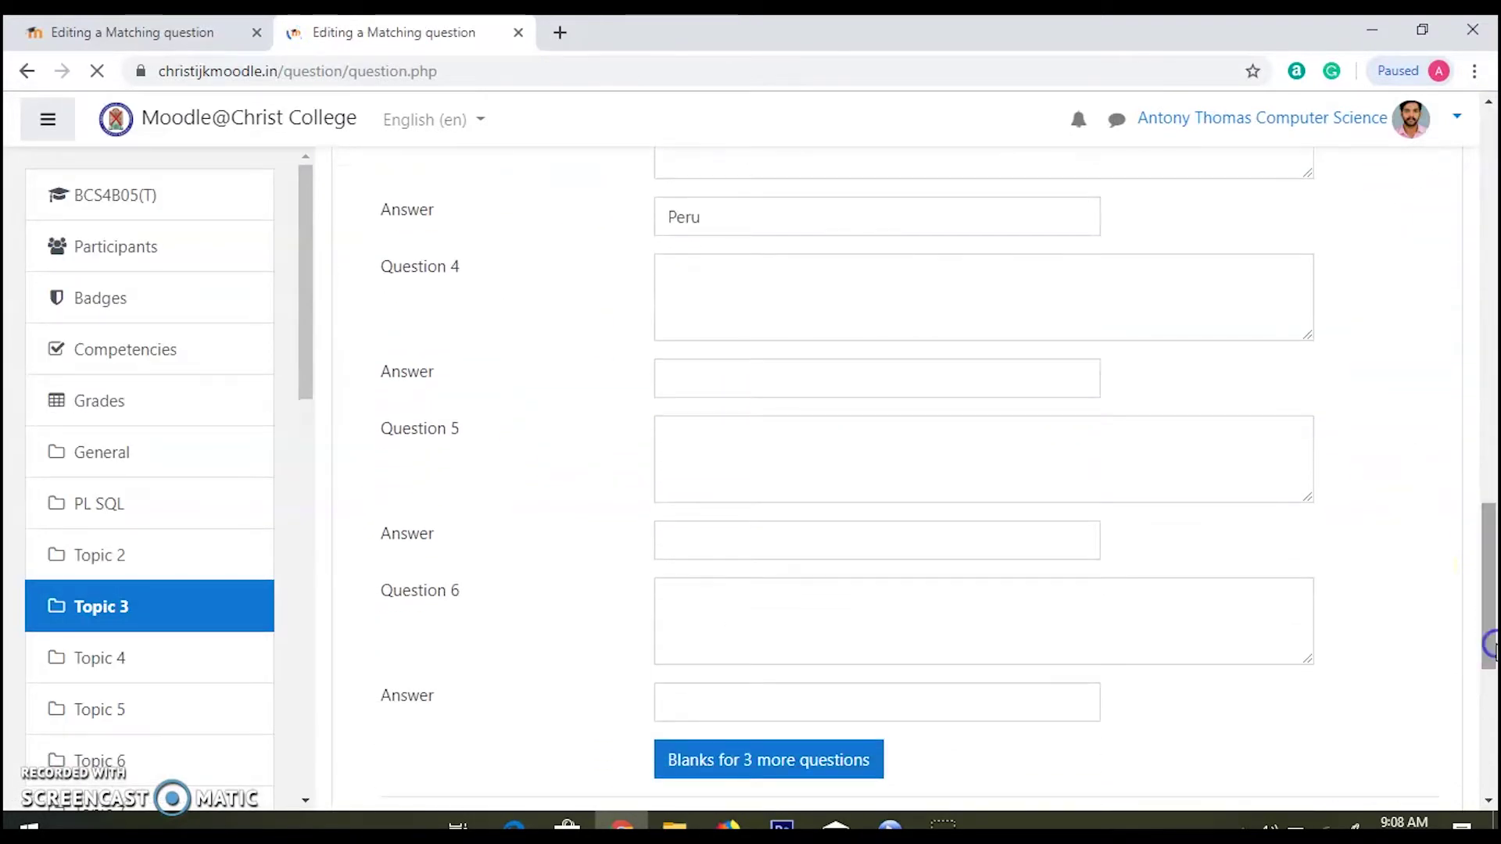
left_click(710, 392)
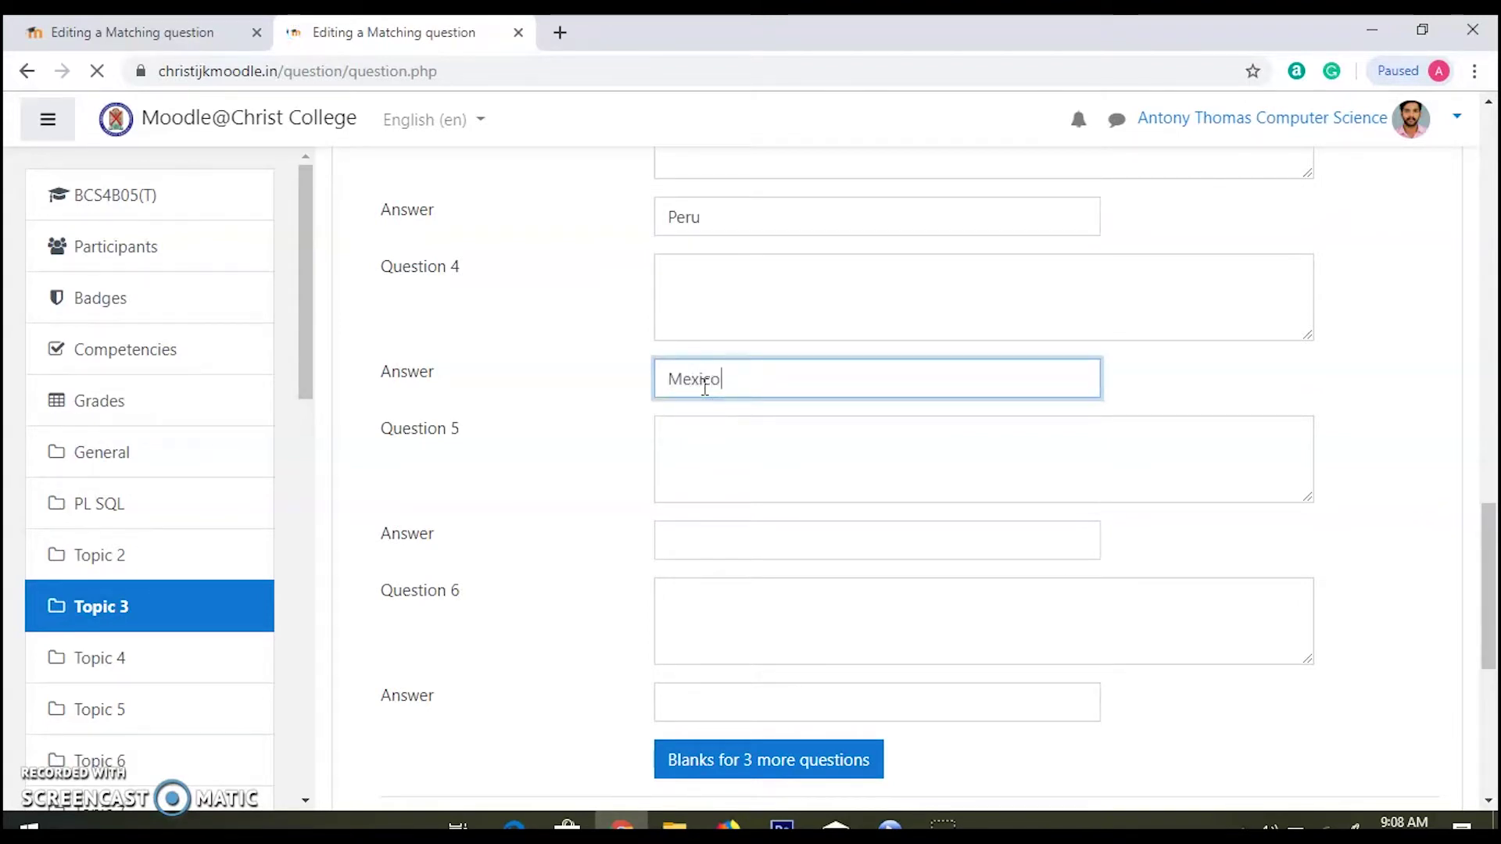
left_click(673, 541)
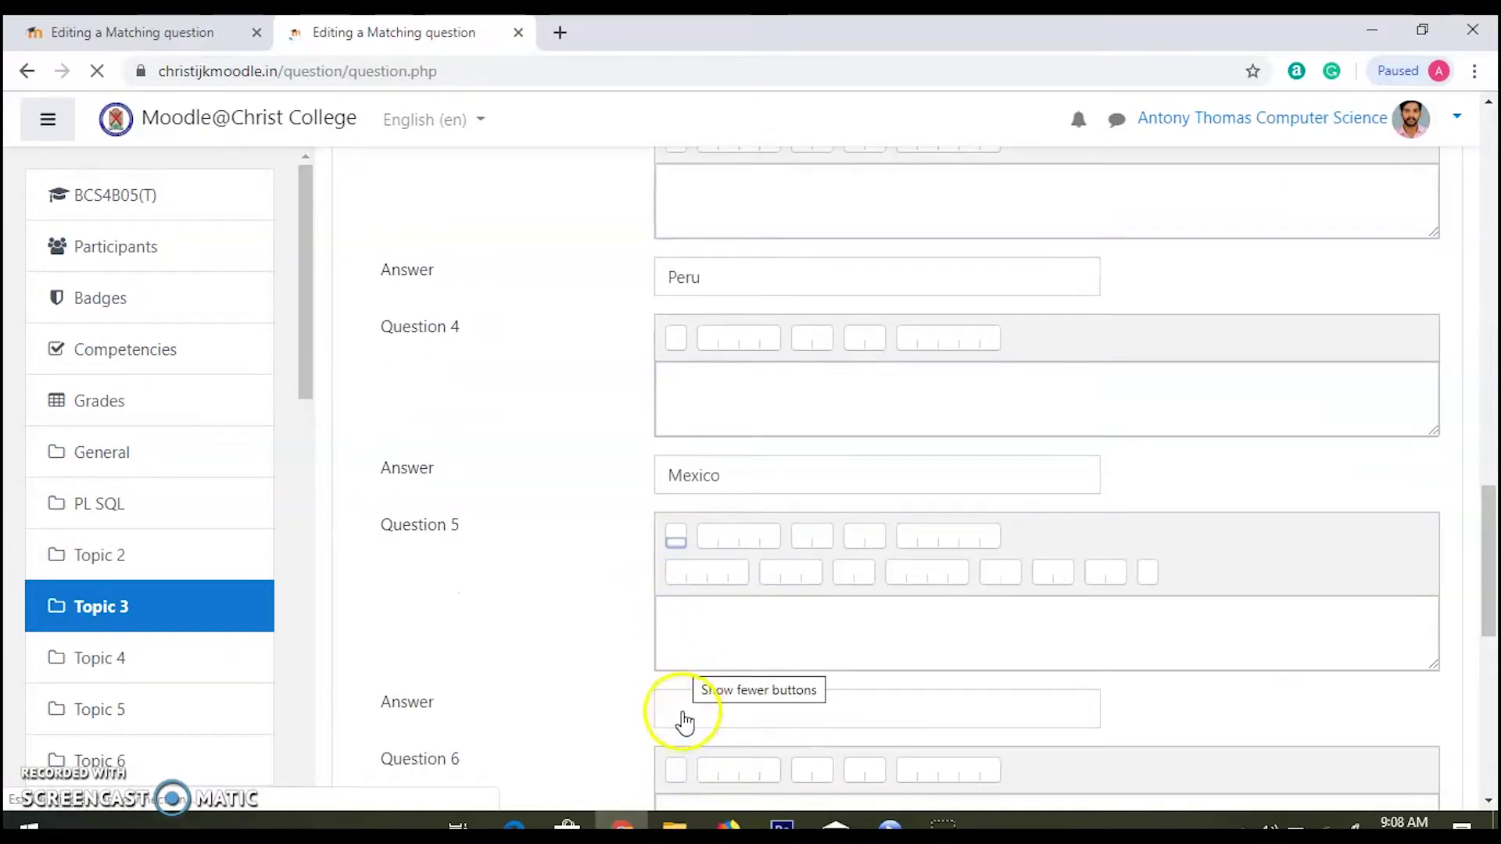
left_click(684, 711)
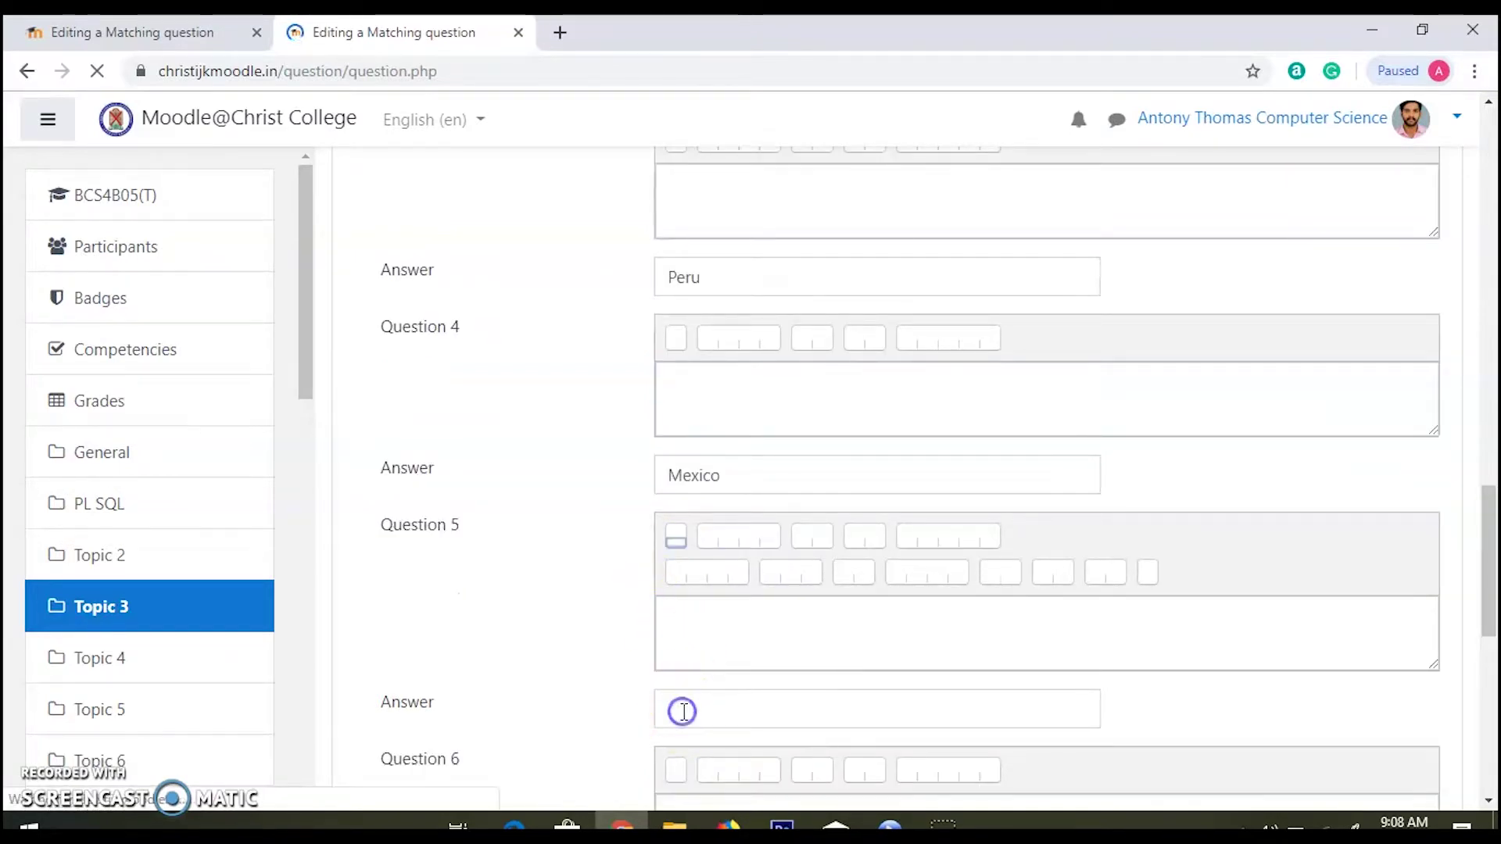
type("Brazil")
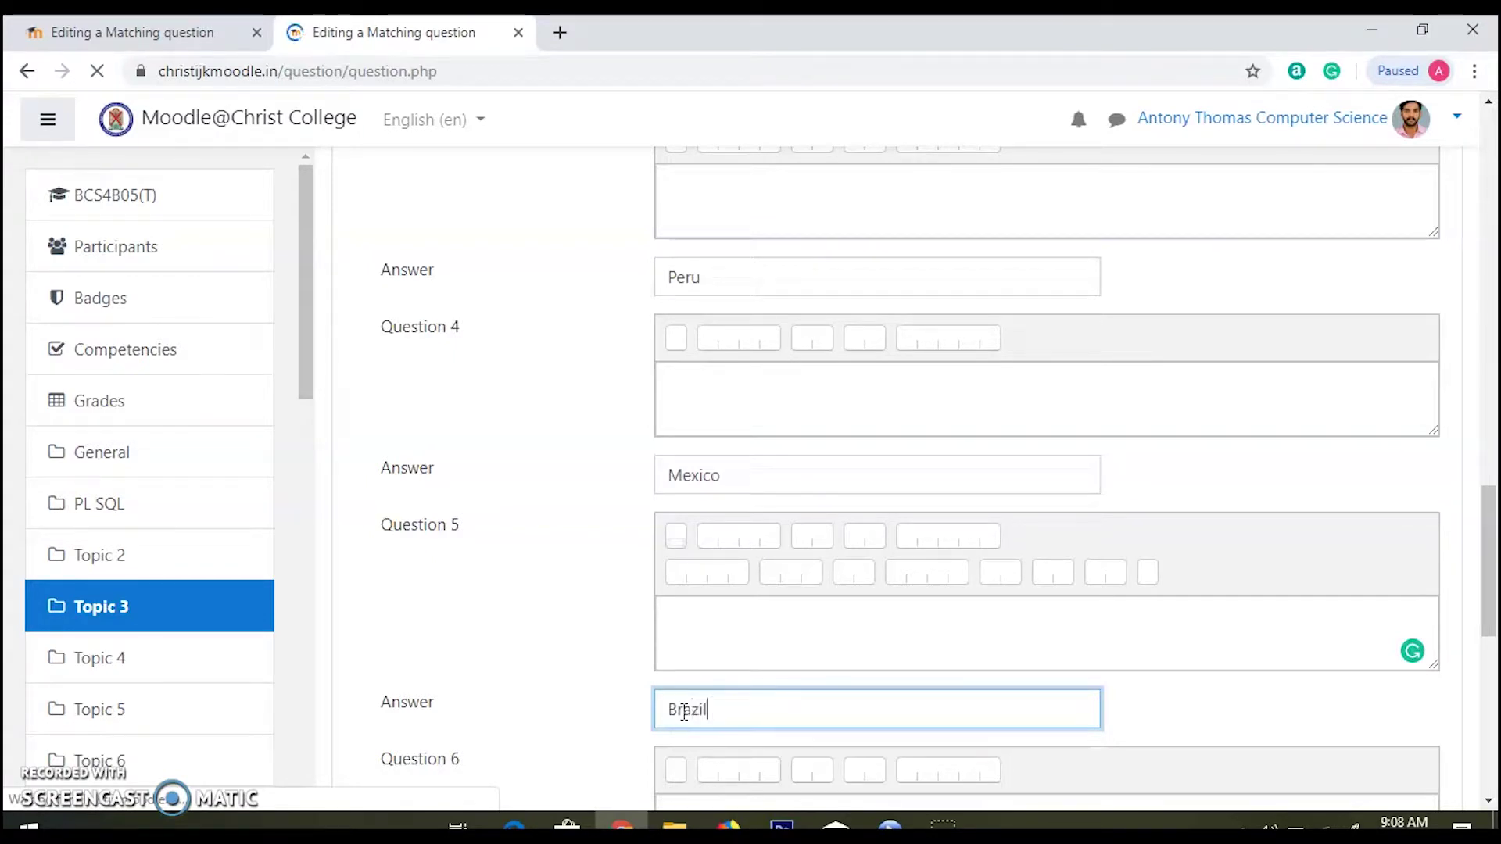
- Save question q2 while continuing to edit it, and open its preview
left_click(1490, 557)
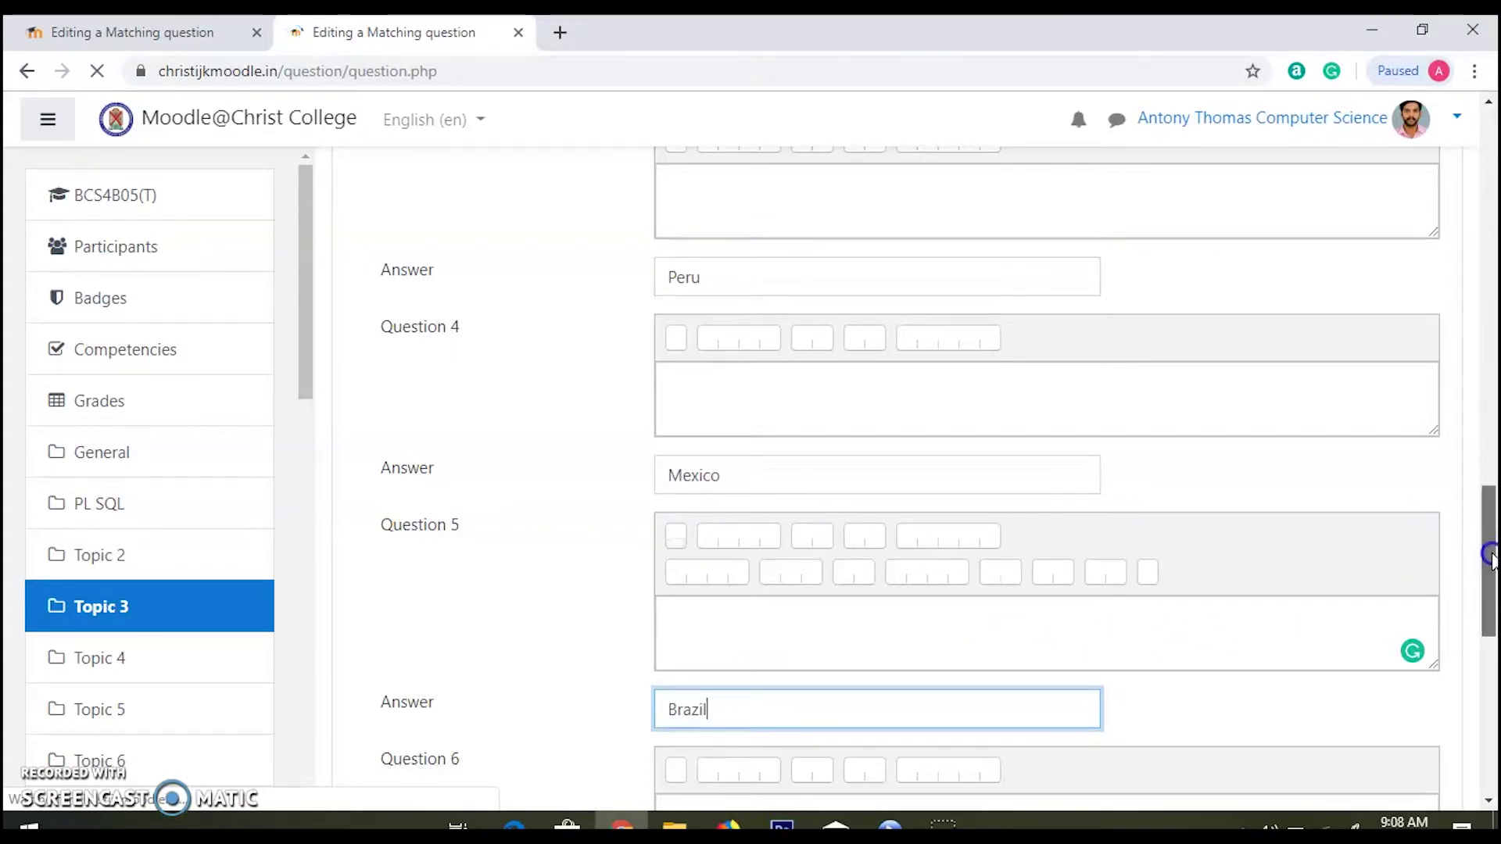
left_click_drag(1491, 556, 1491, 689)
left_click(912, 625)
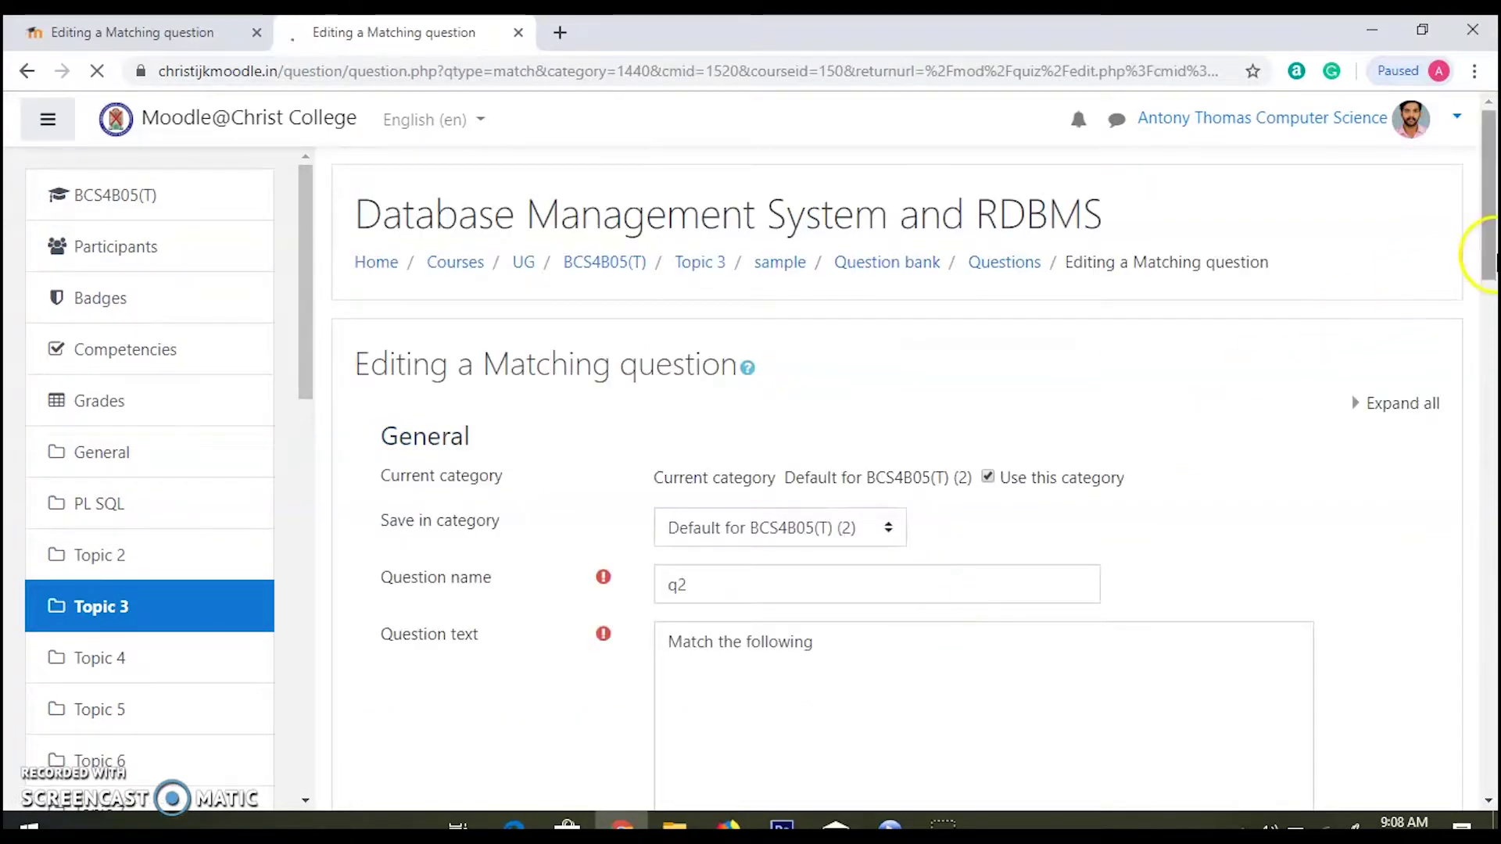
left_click_drag(1488, 251, 1492, 759)
left_click(993, 499)
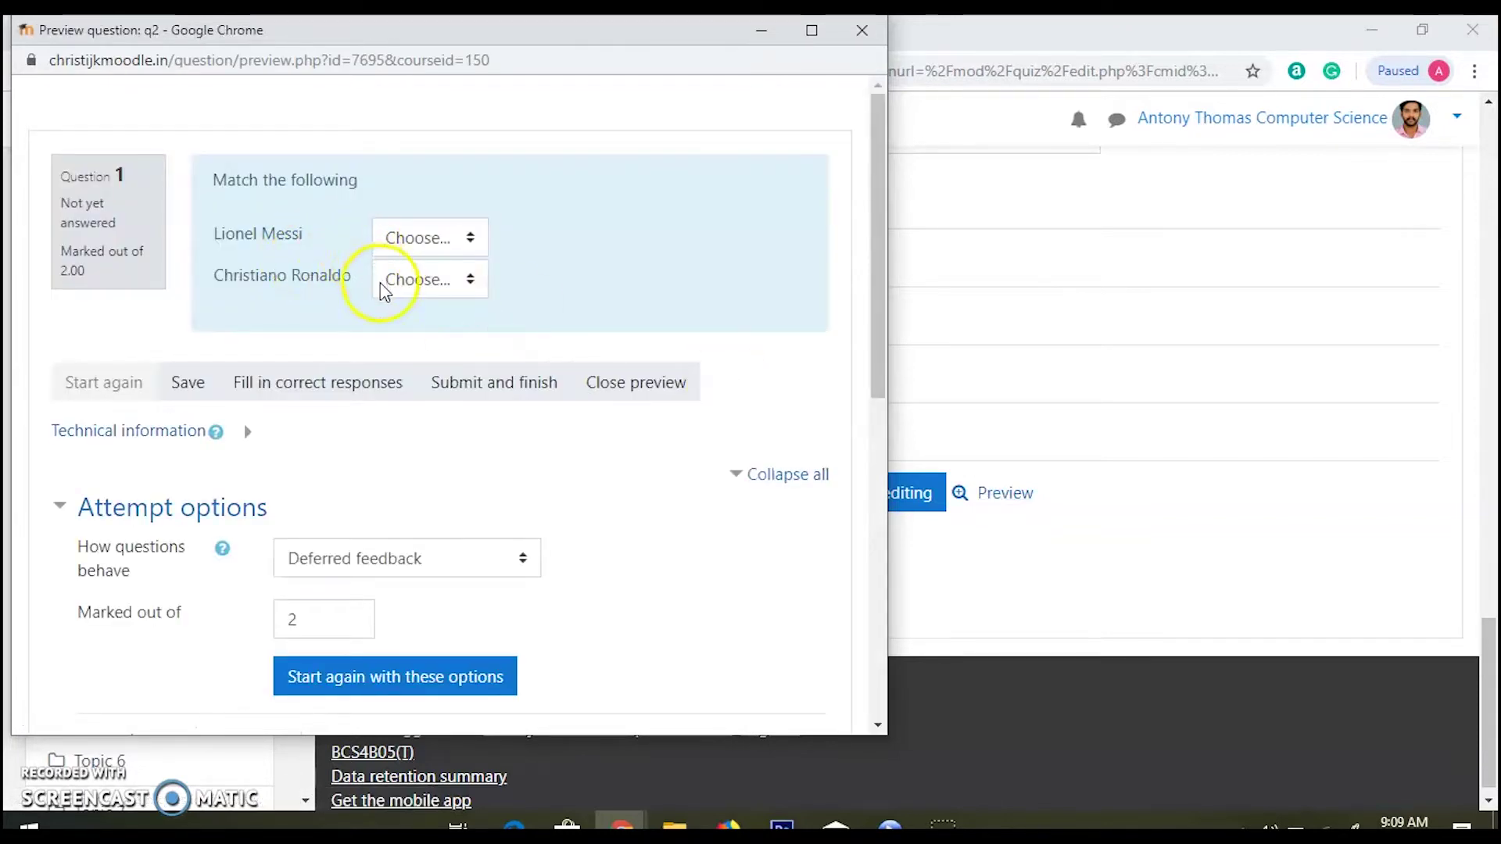
- In the q2 preview, match Lionel Messi with Argentina and Christiano Ronaldo with Portugal, then close the preview
left_click(425, 237)
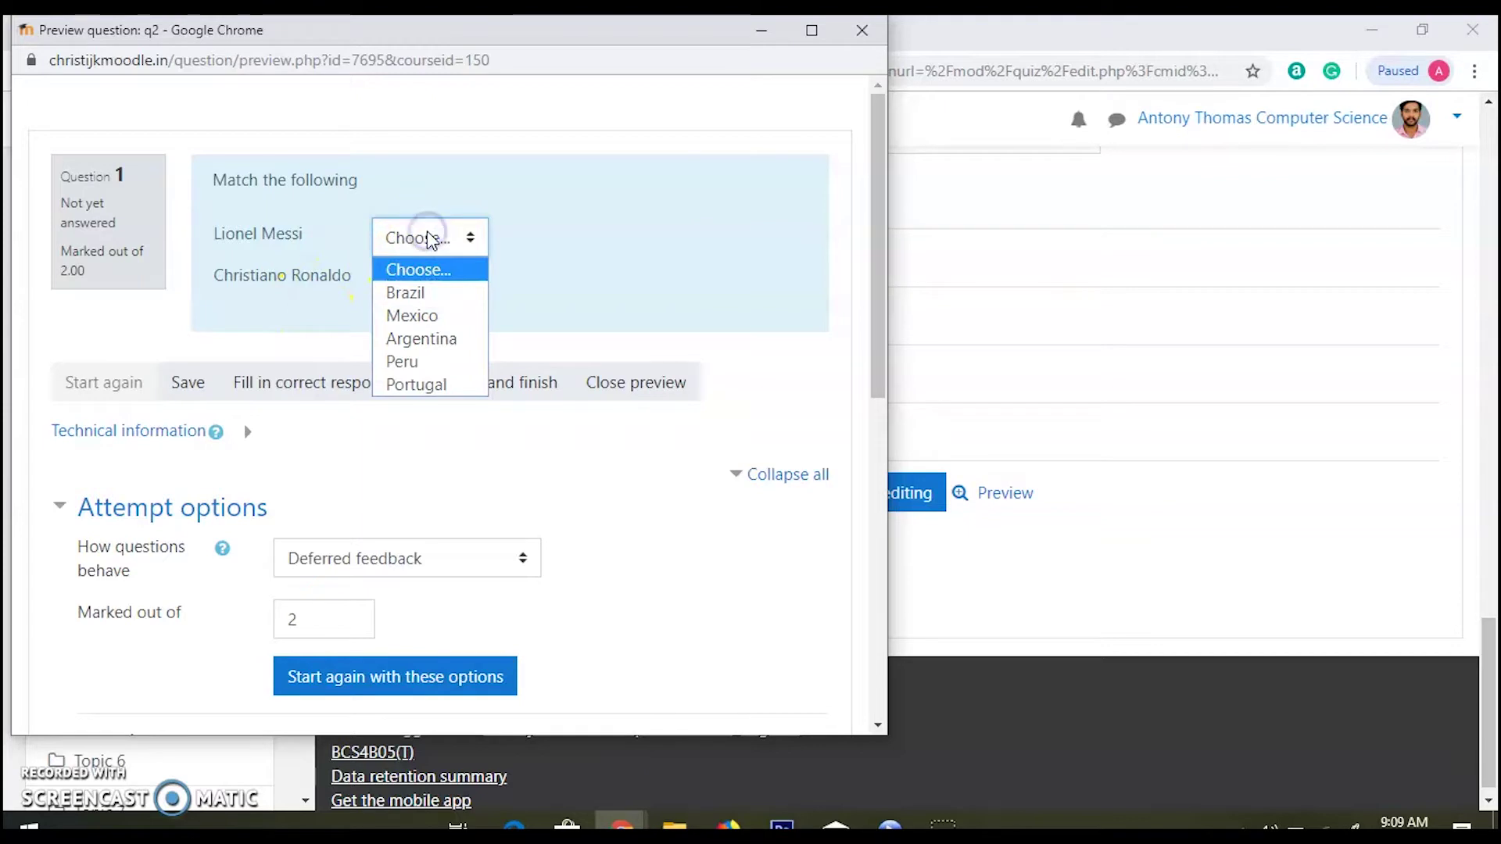
left_click(412, 343)
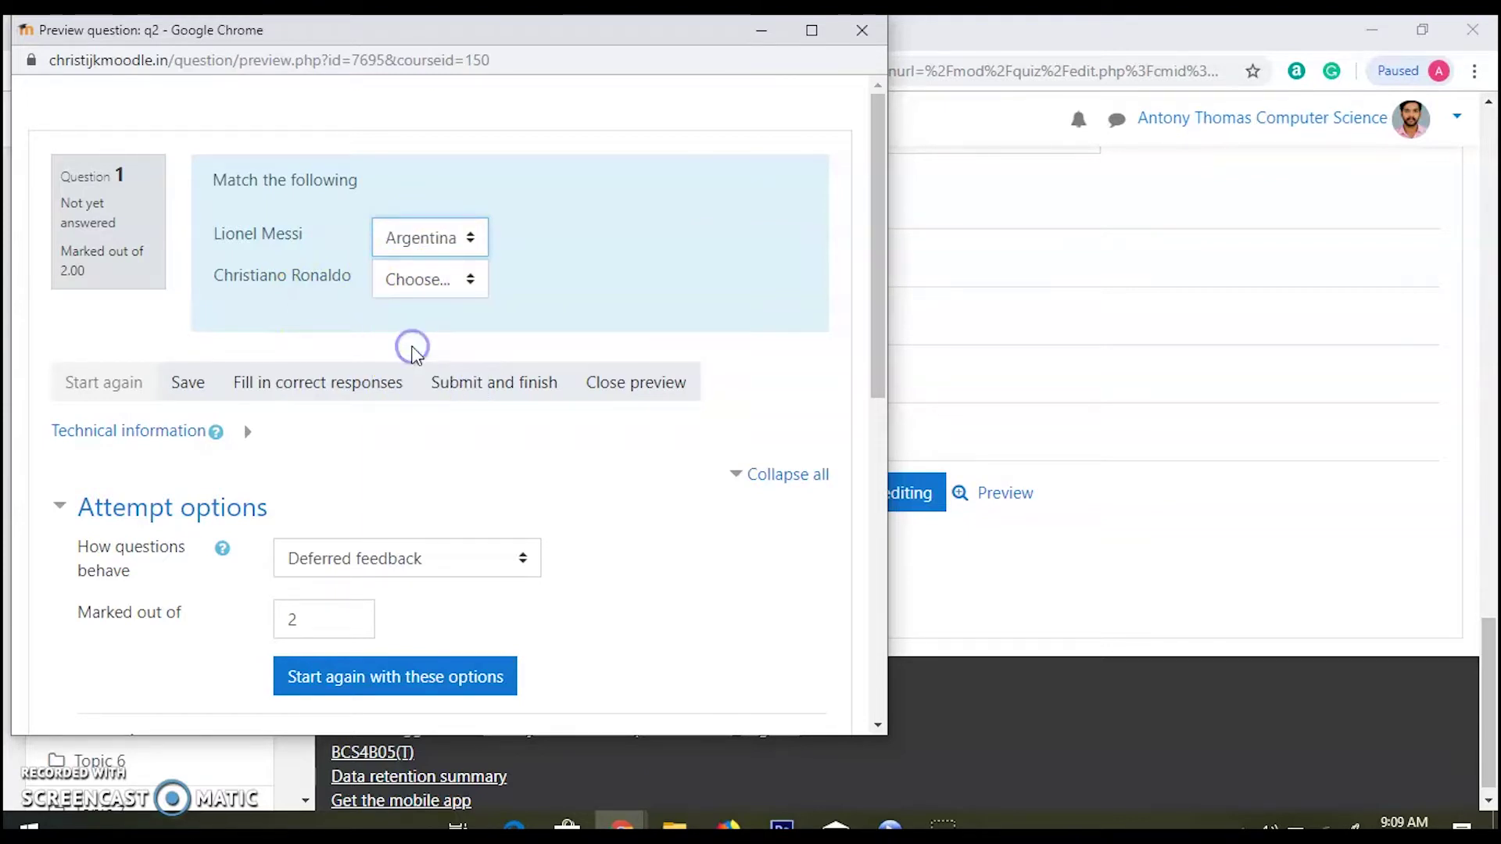
left_click(416, 281)
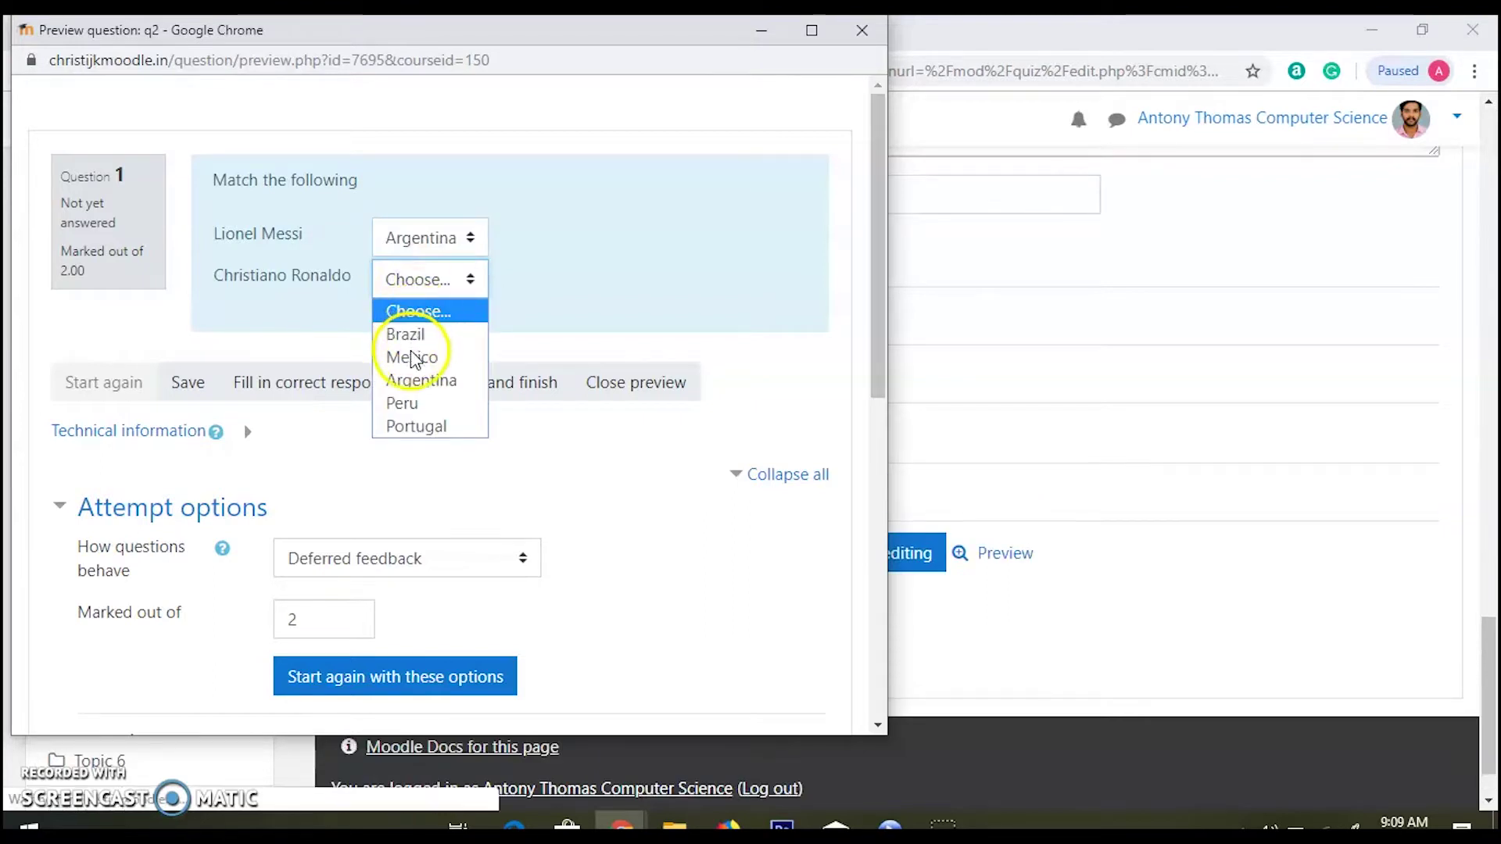
left_click(415, 426)
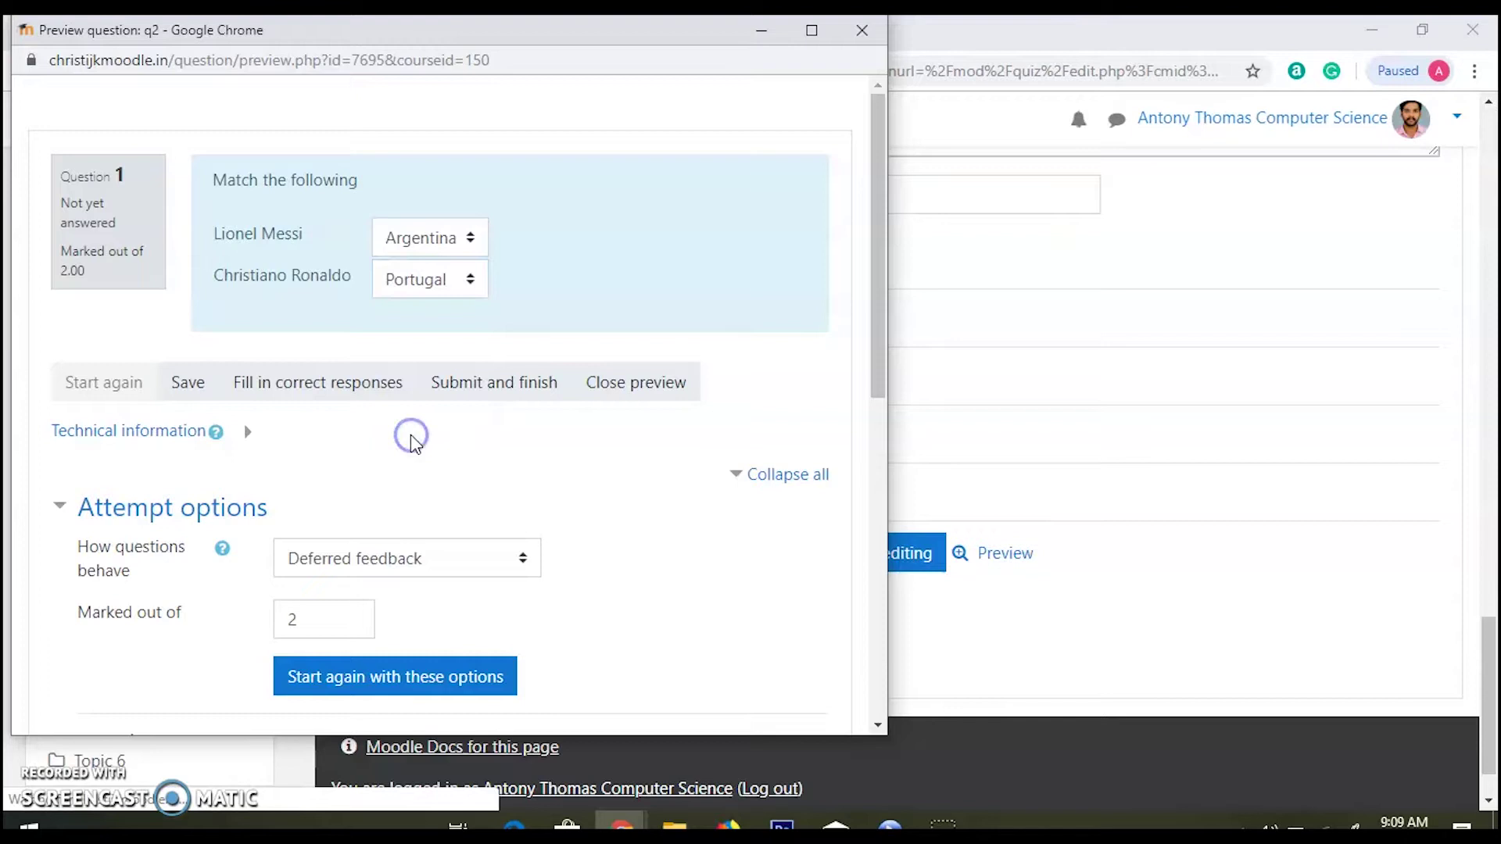
left_click(860, 31)
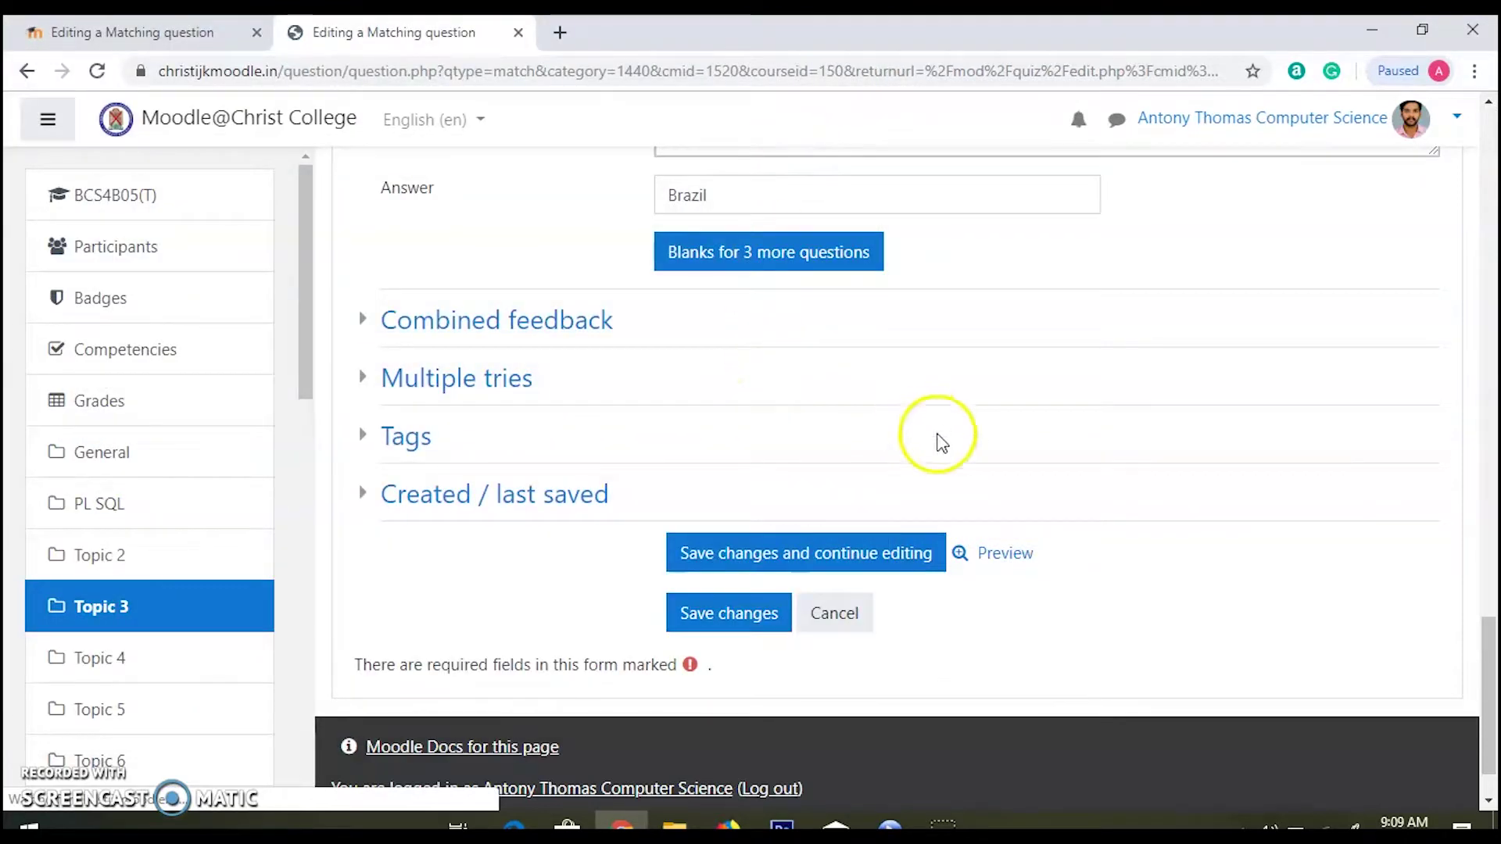
left_click_drag(1490, 717, 1492, 505)
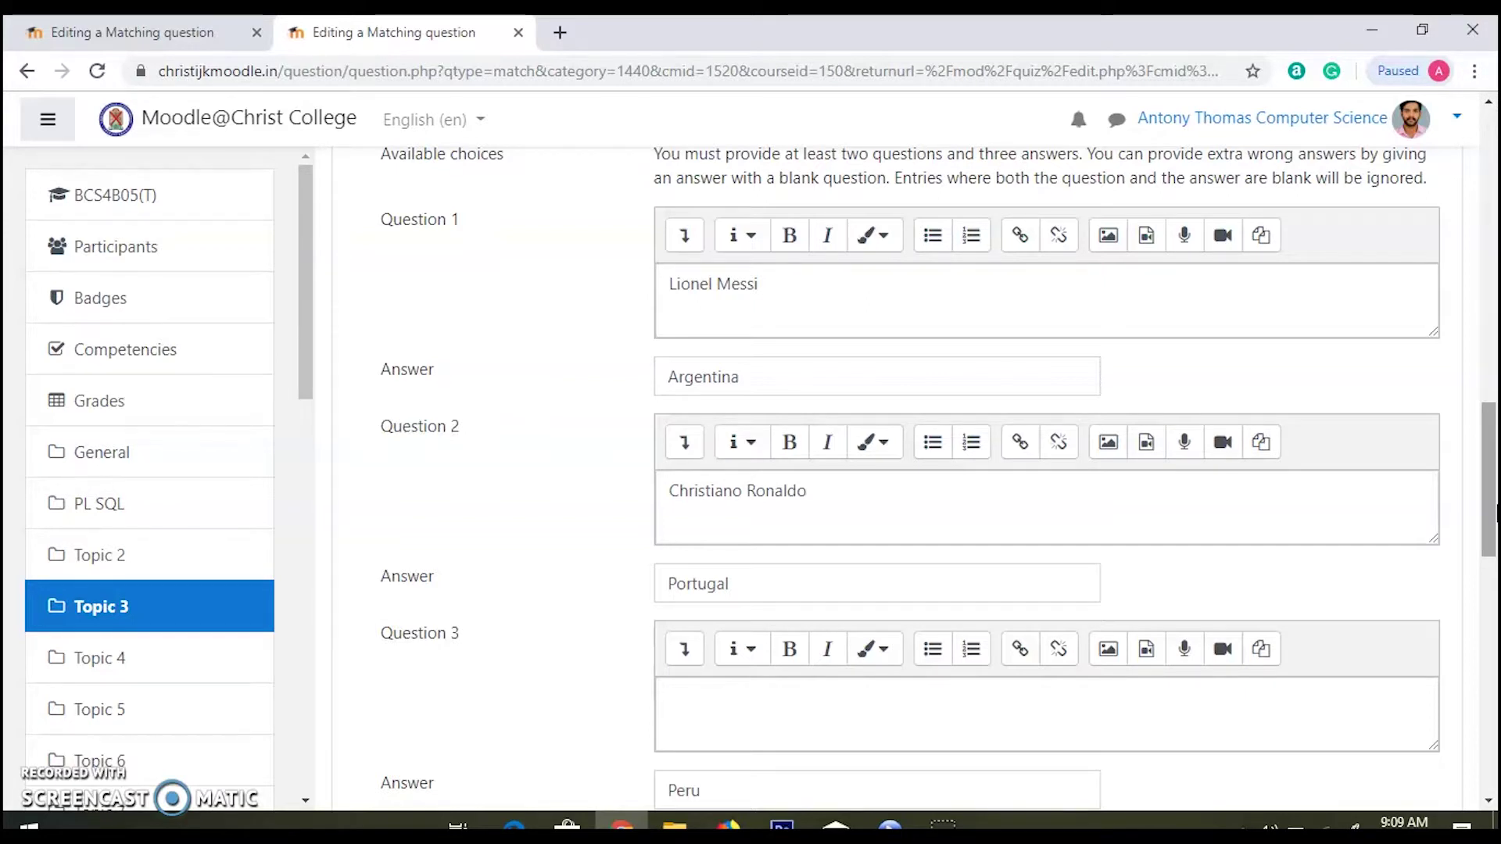
scroll(1042, 439, "down", 9)
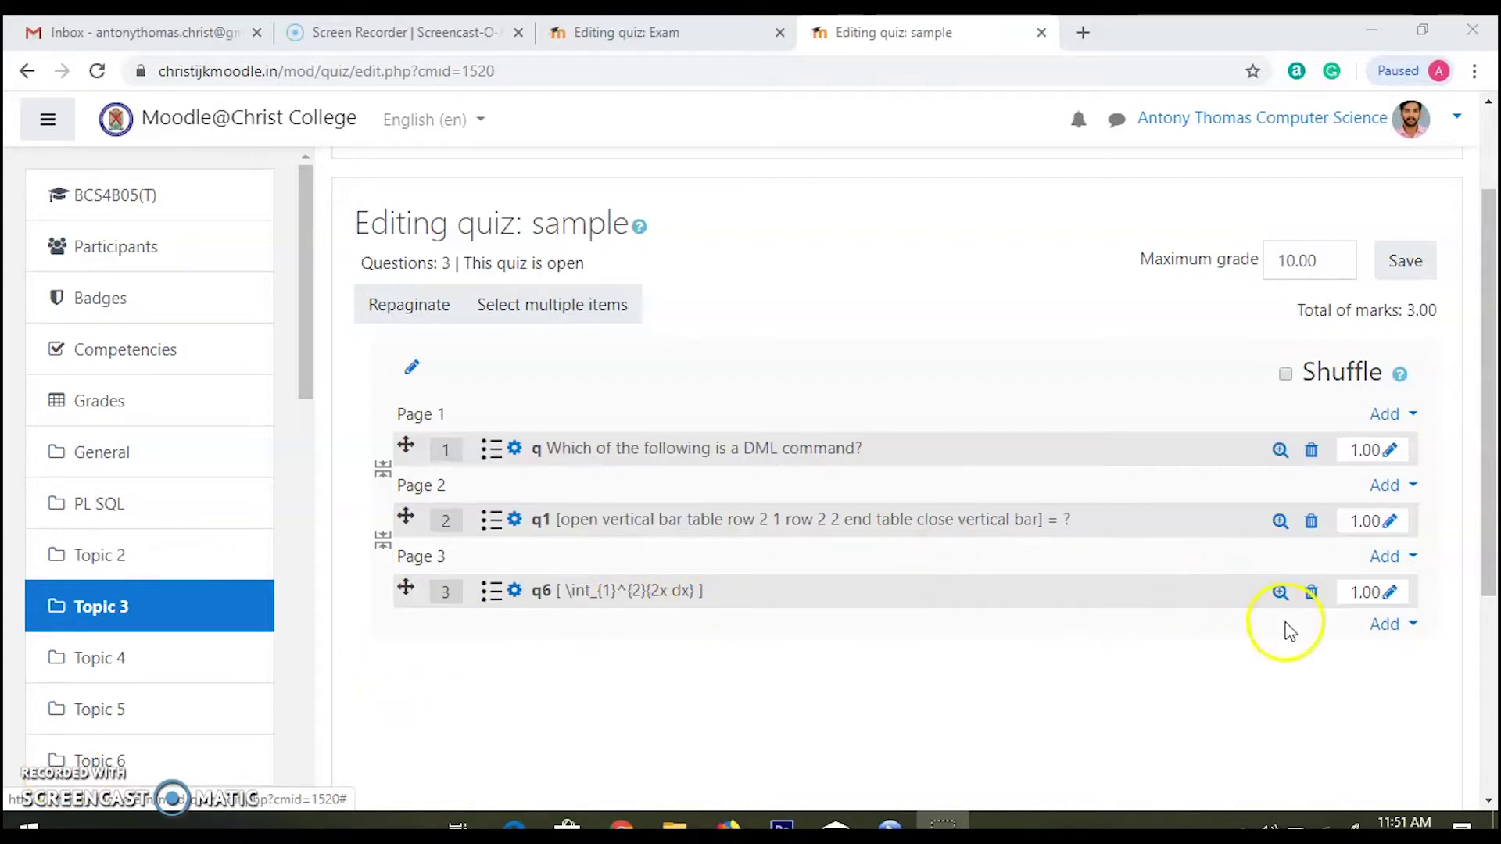
- Start adding a new question after q6, view the Short answer type's description, and dismiss the question type chooser
left_click(1379, 628)
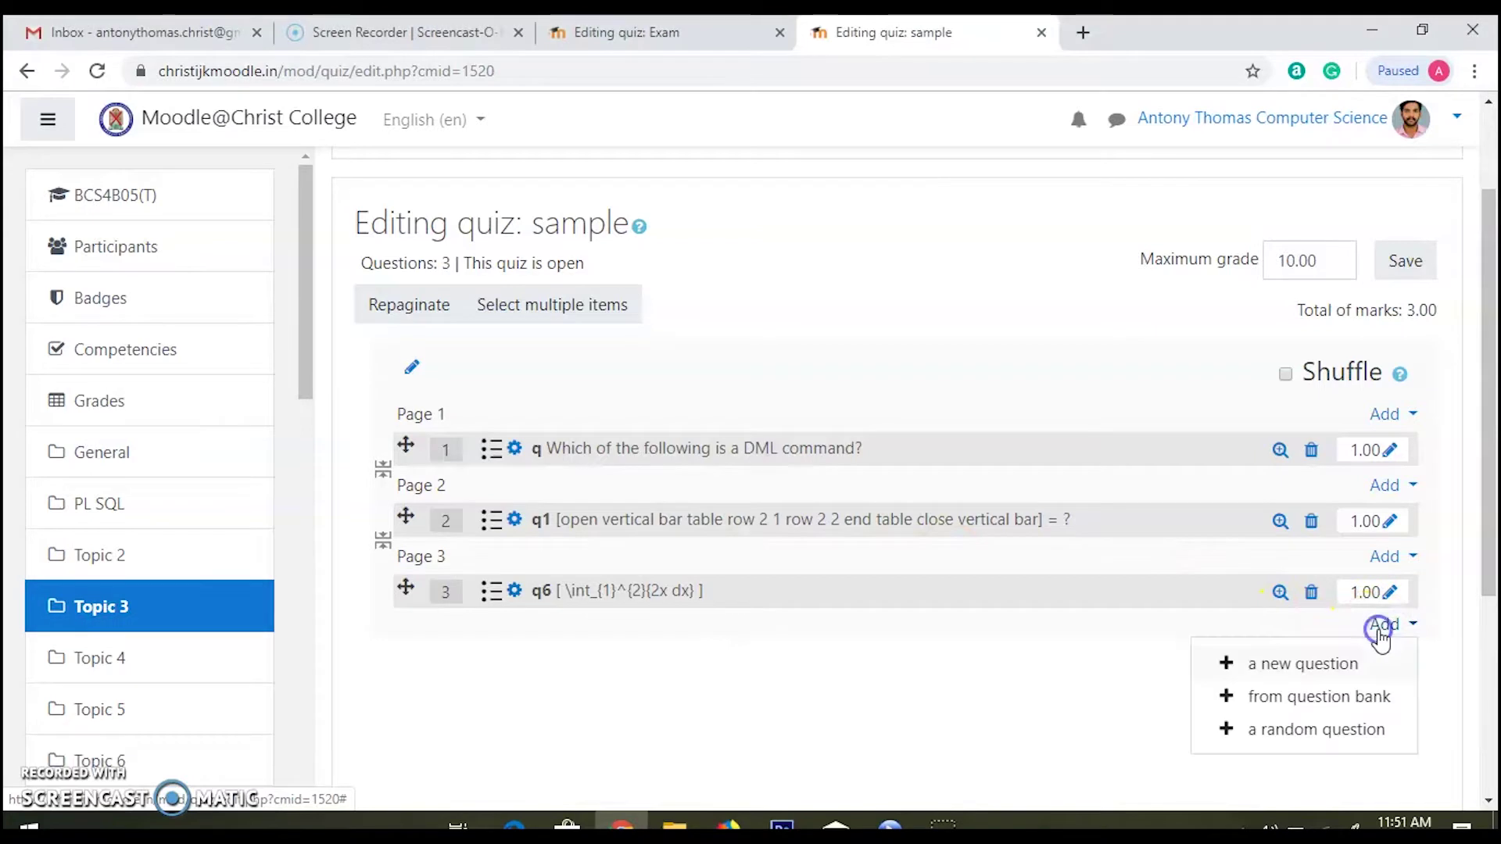
left_click(1300, 671)
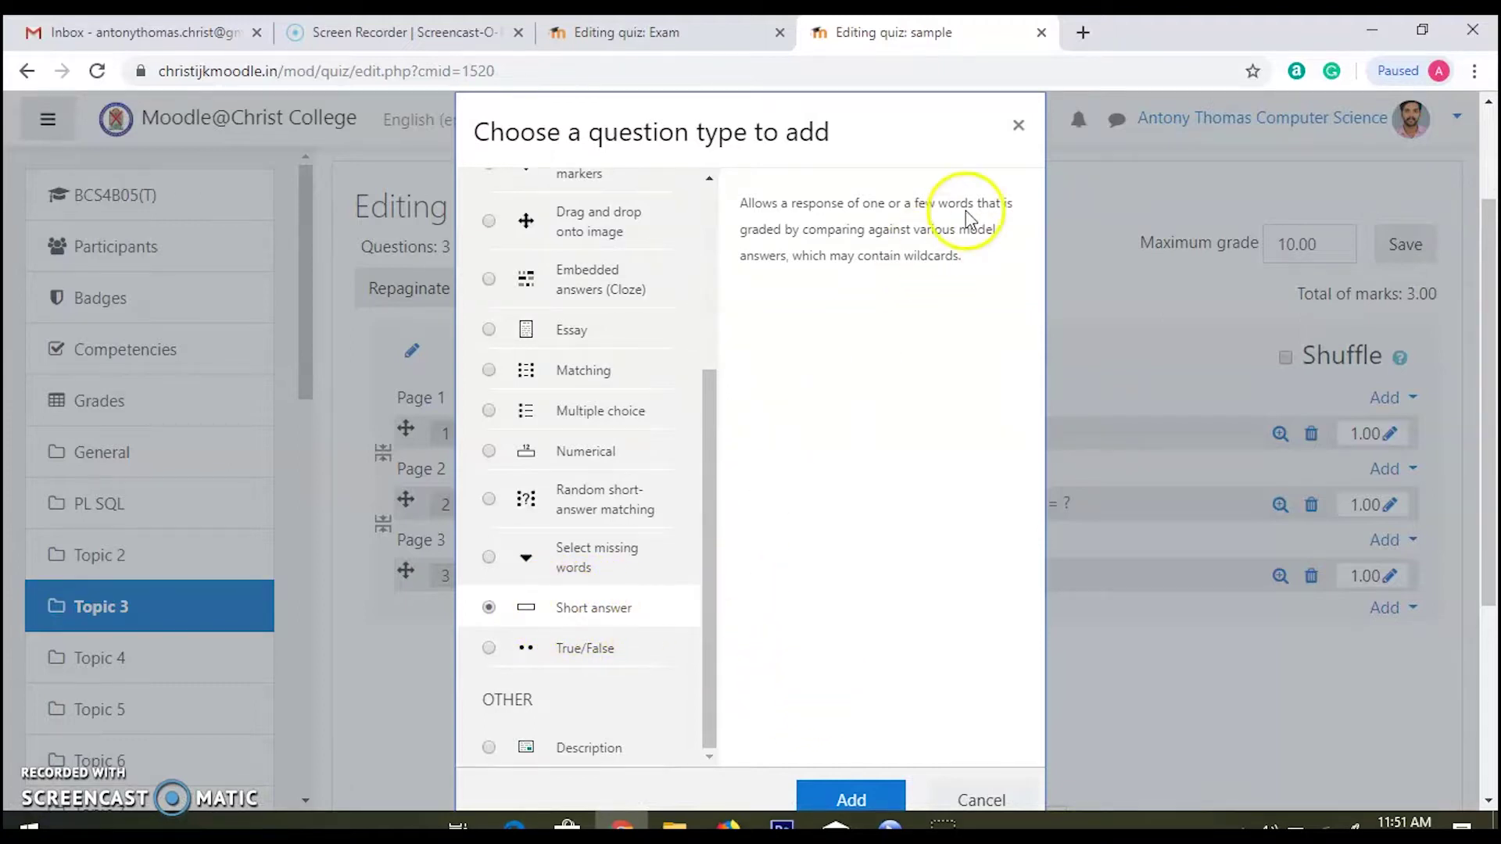
left_click(1020, 130)
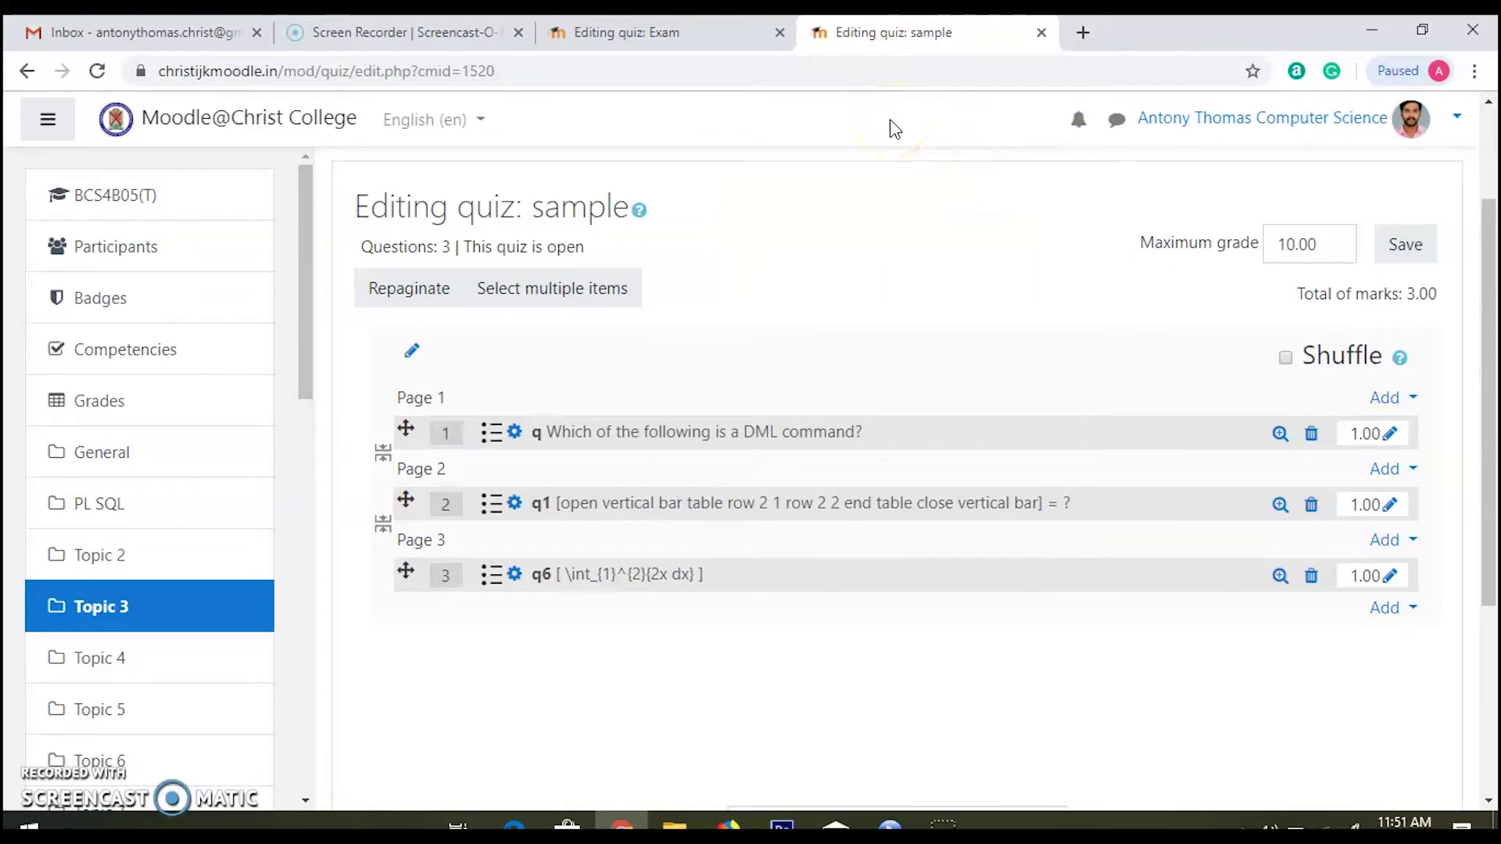
- Switch to the Exam quiz, preview short answer question 23 about bank accounts with its answer box, and close the preview
left_click(683, 23)
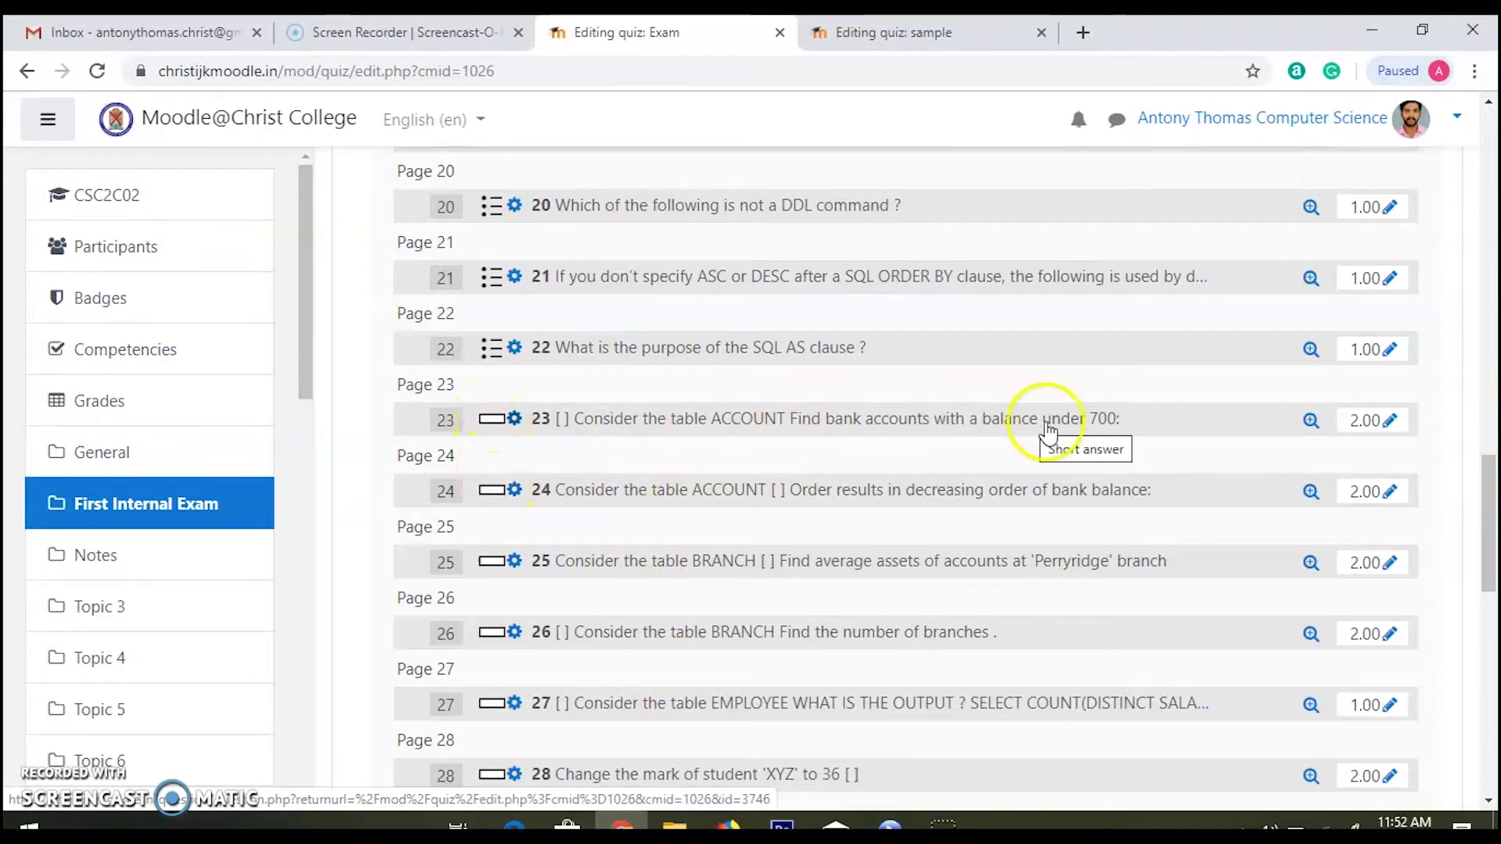
left_click(1310, 422)
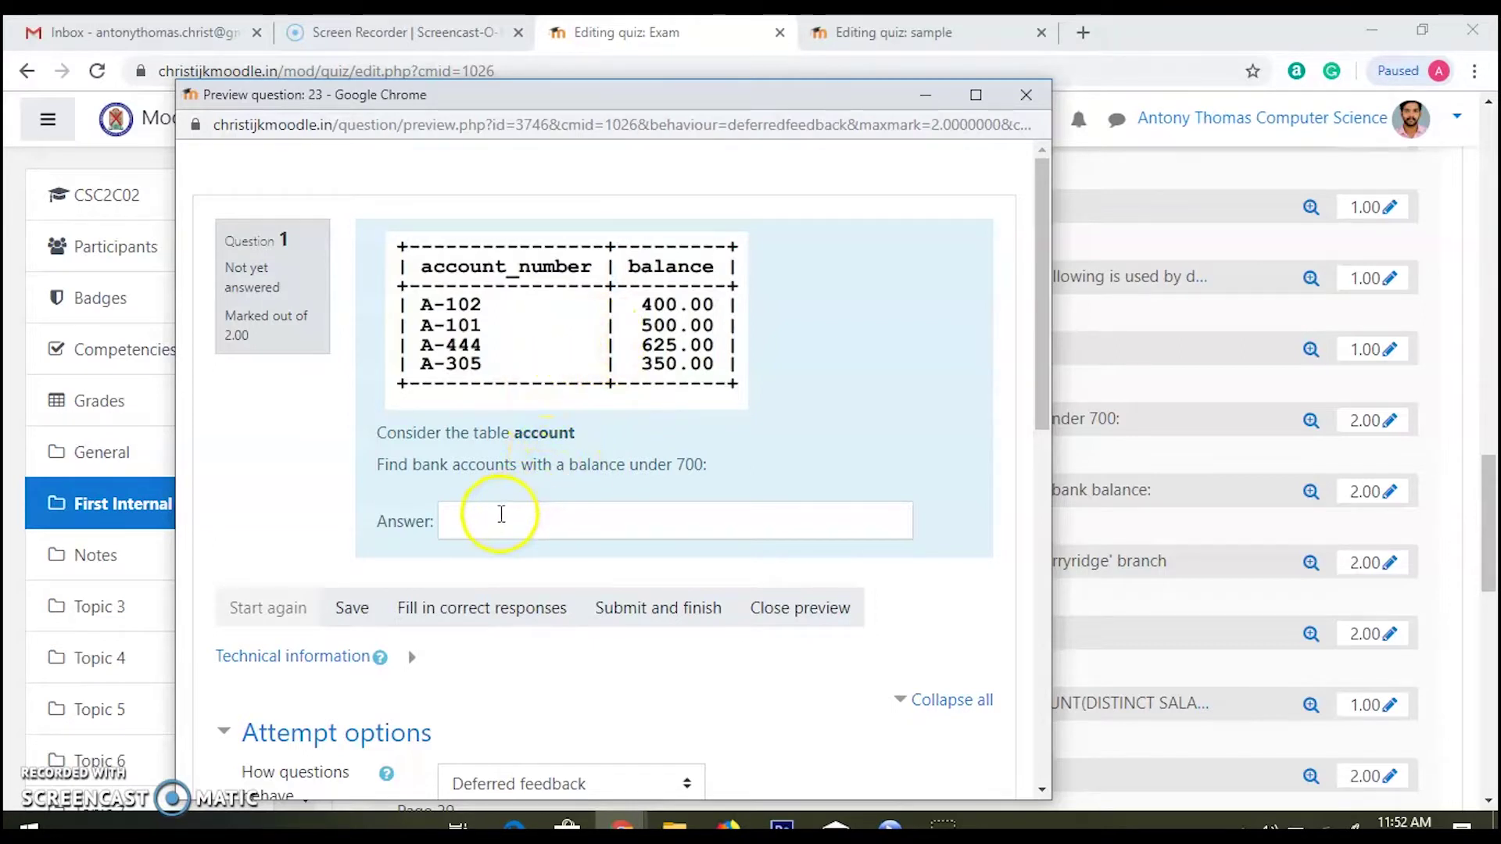
left_click(495, 516)
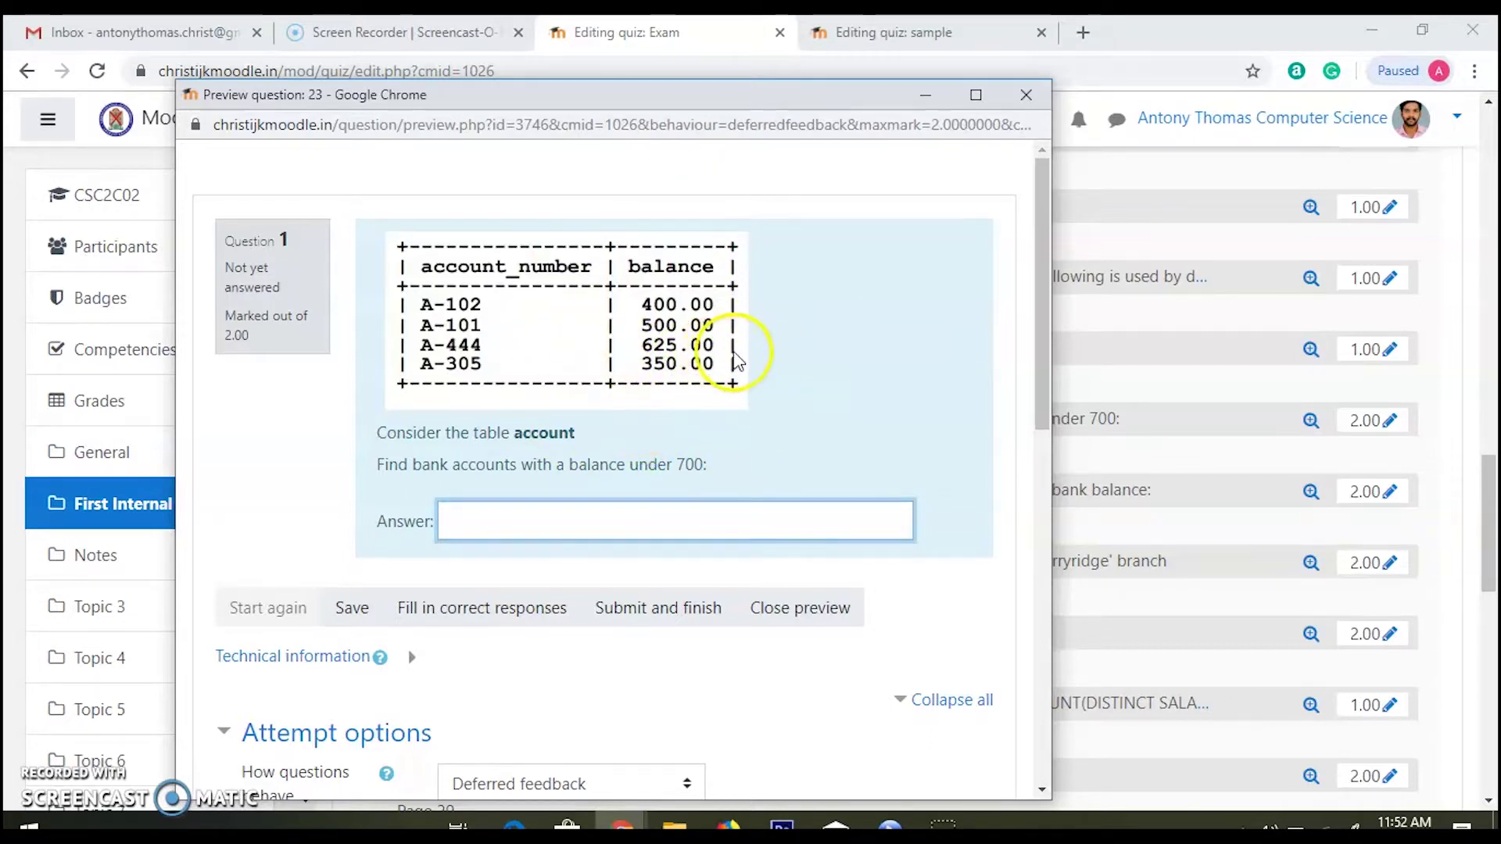
left_click(1027, 93)
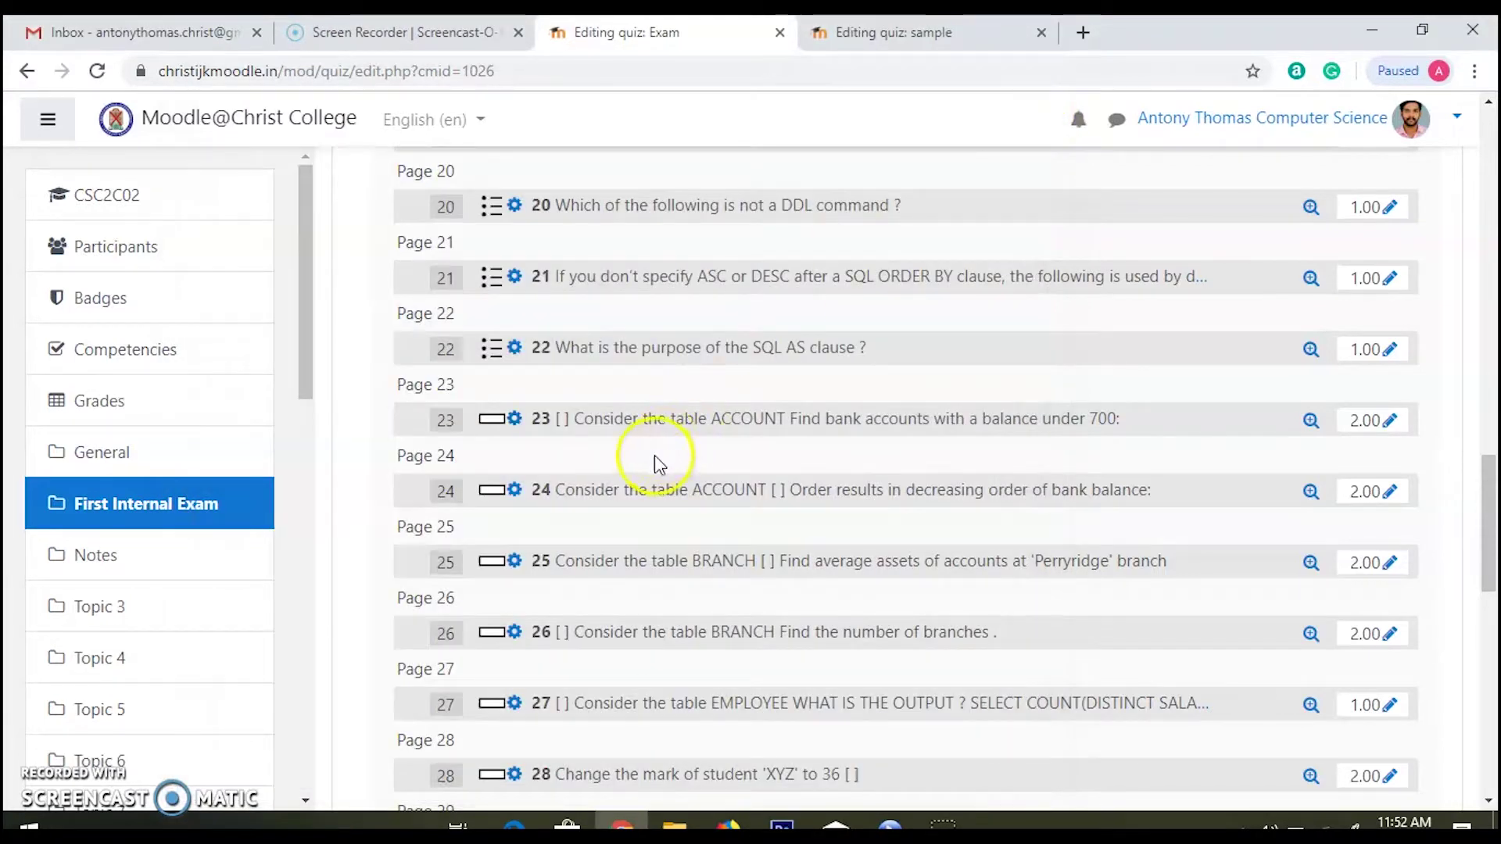
- Open question 23 of the Exam quiz for editing and review its name, question text, default mark and general feedback
left_click(515, 419)
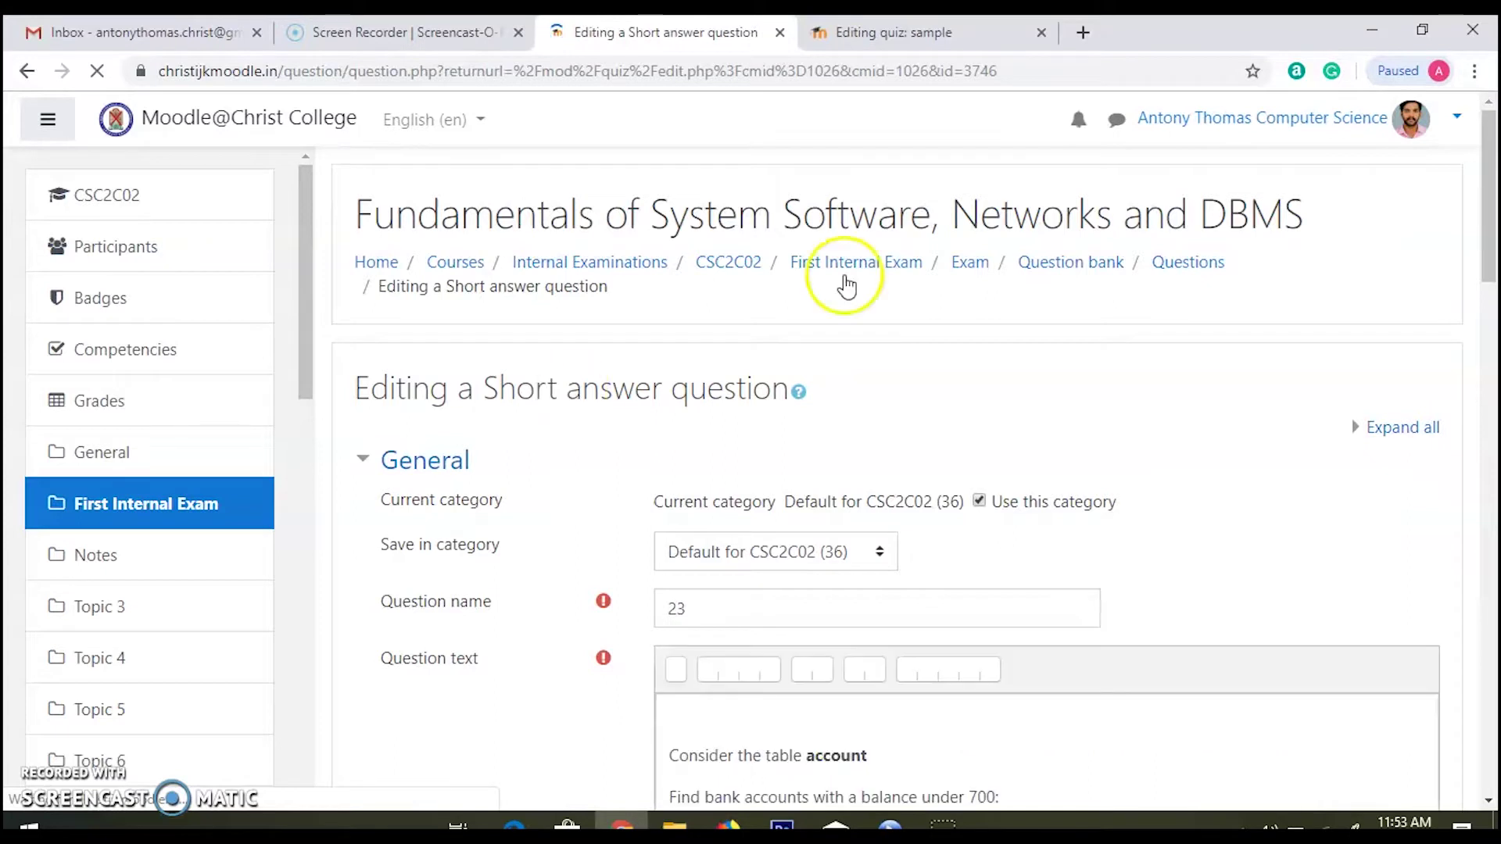
left_click(1485, 165)
left_click_drag(1485, 166, 1488, 233)
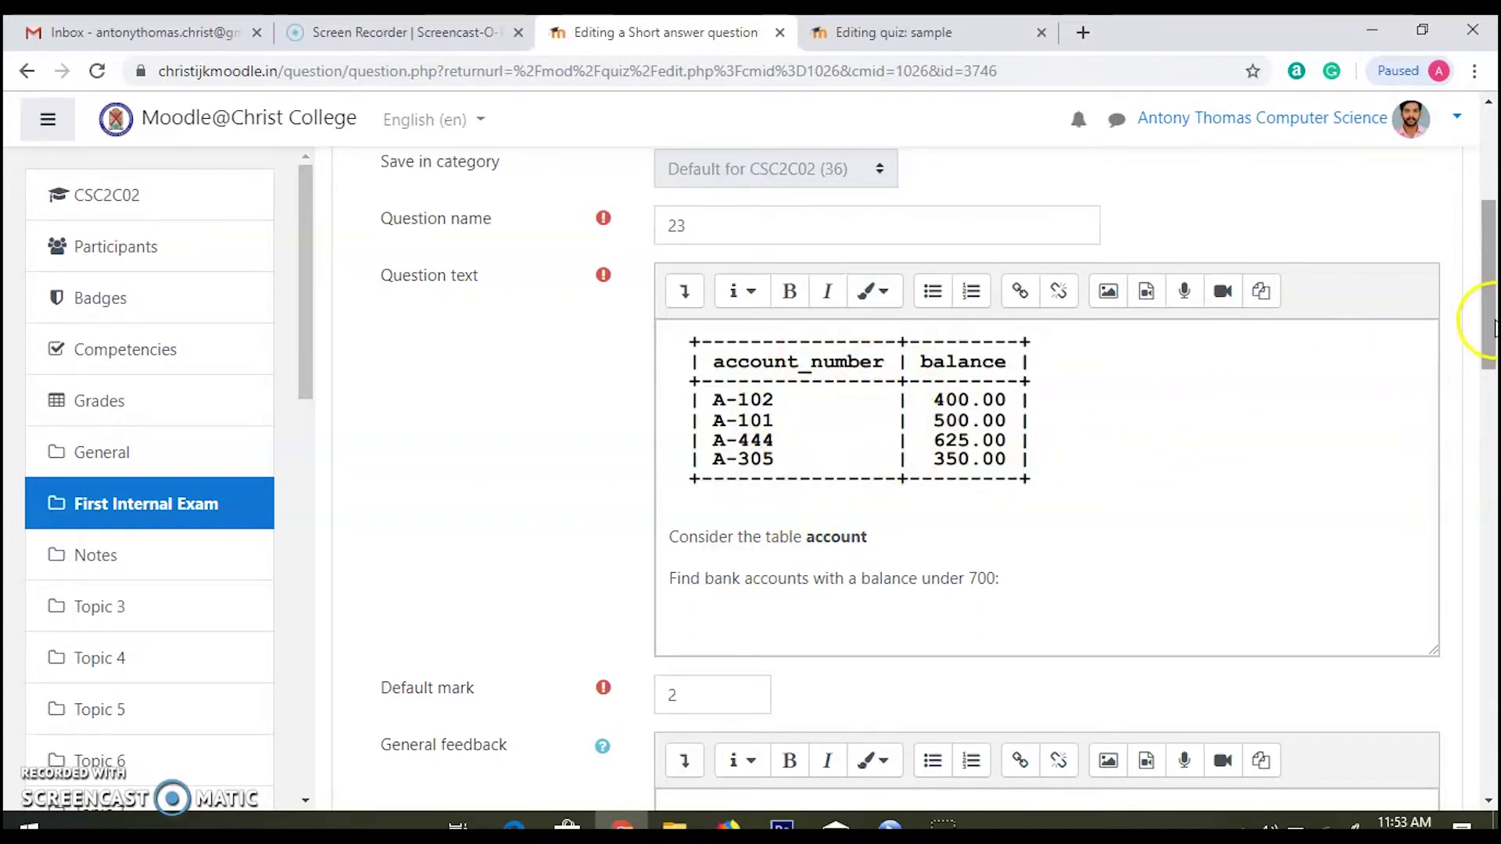
left_click_drag(1494, 328, 1493, 472)
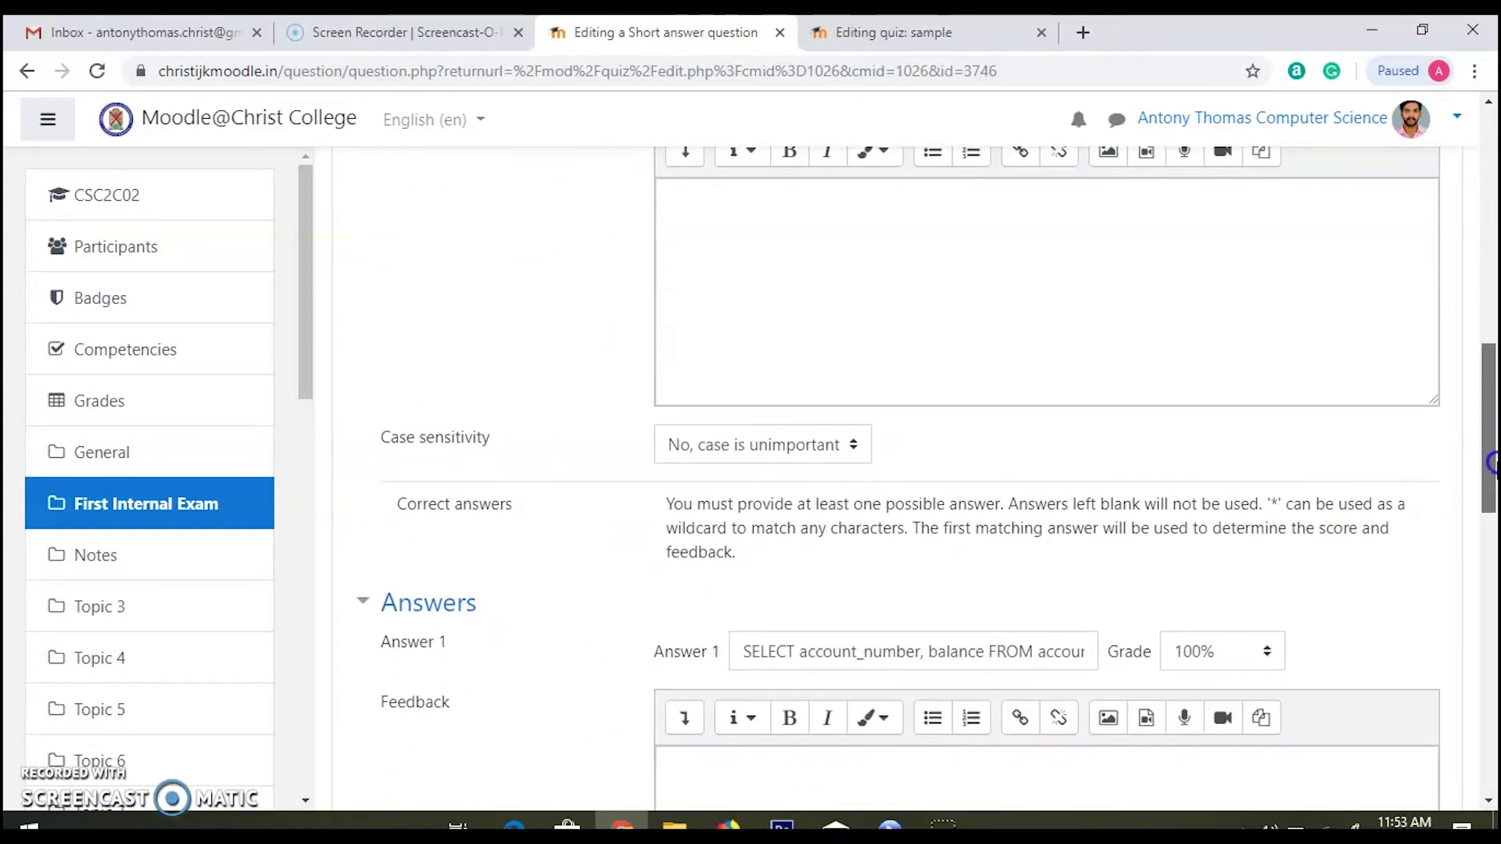
left_click(903, 319)
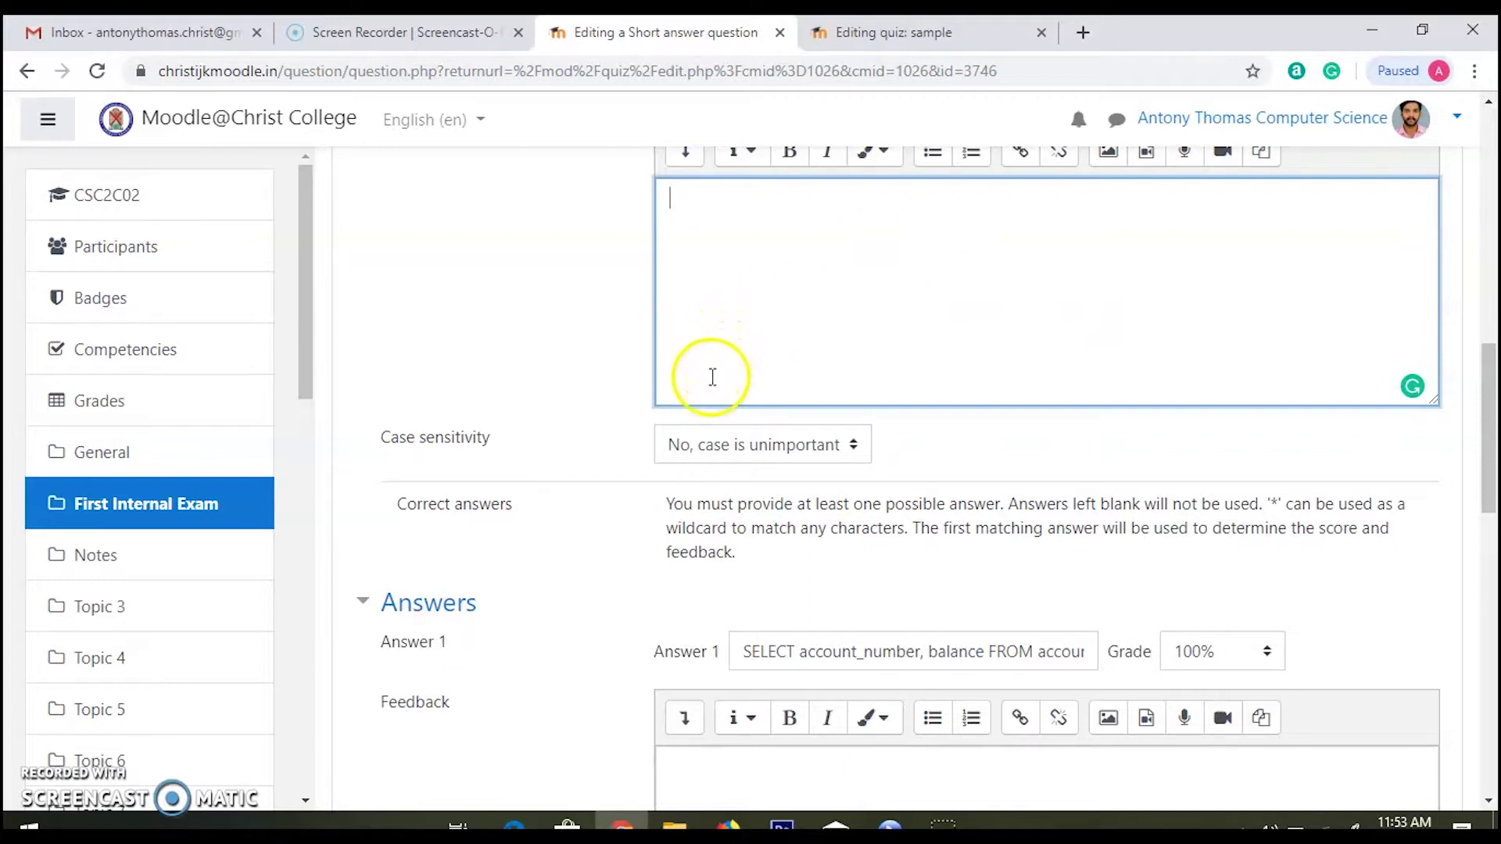
- Check the Case sensitivity options for question 23, keeping "No, case is unimportant"
scroll(712, 378, "up", 2)
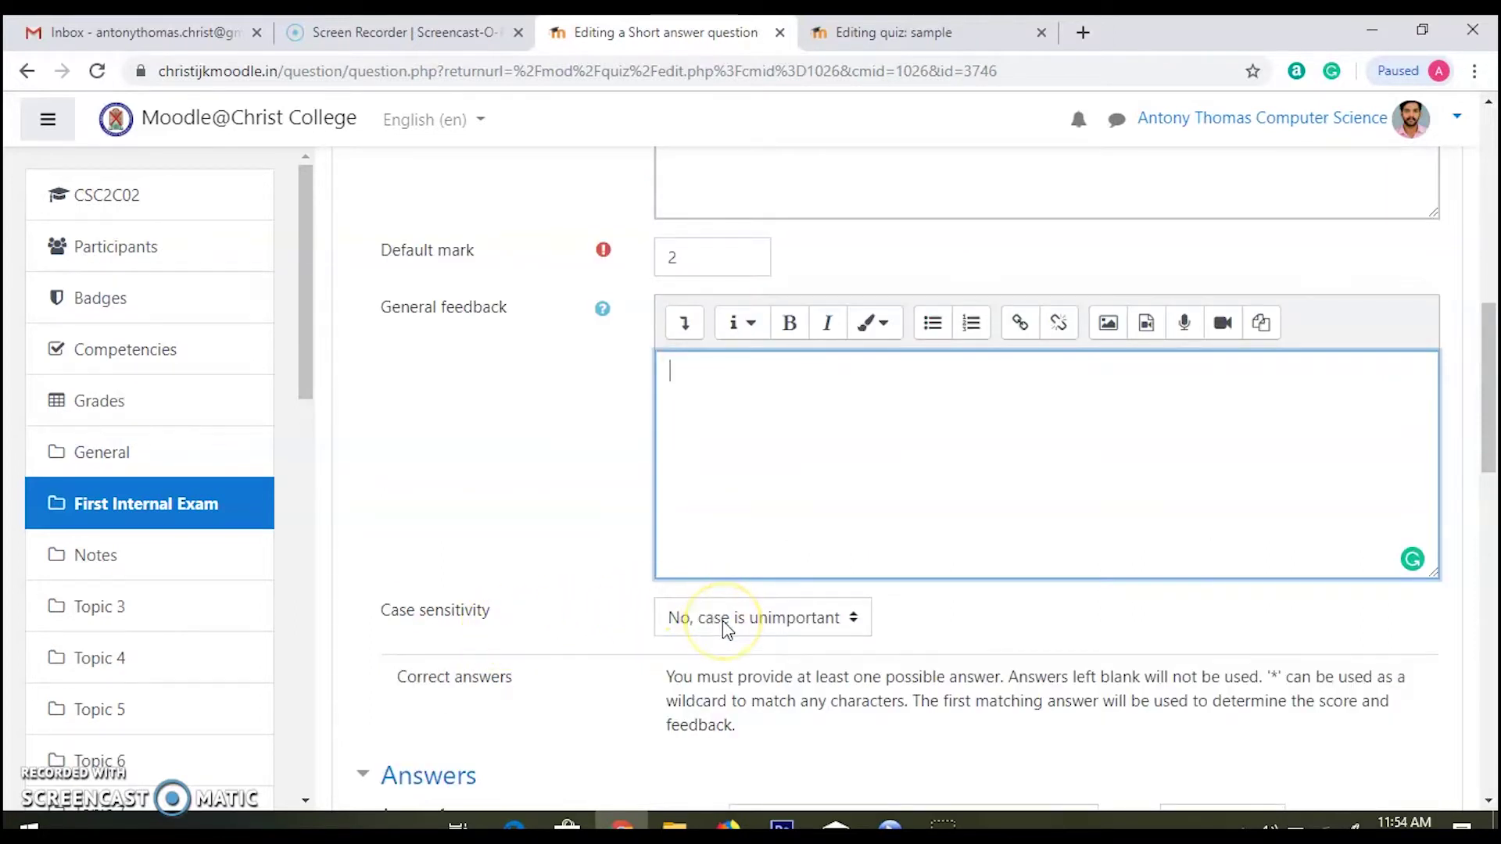
left_click(826, 619)
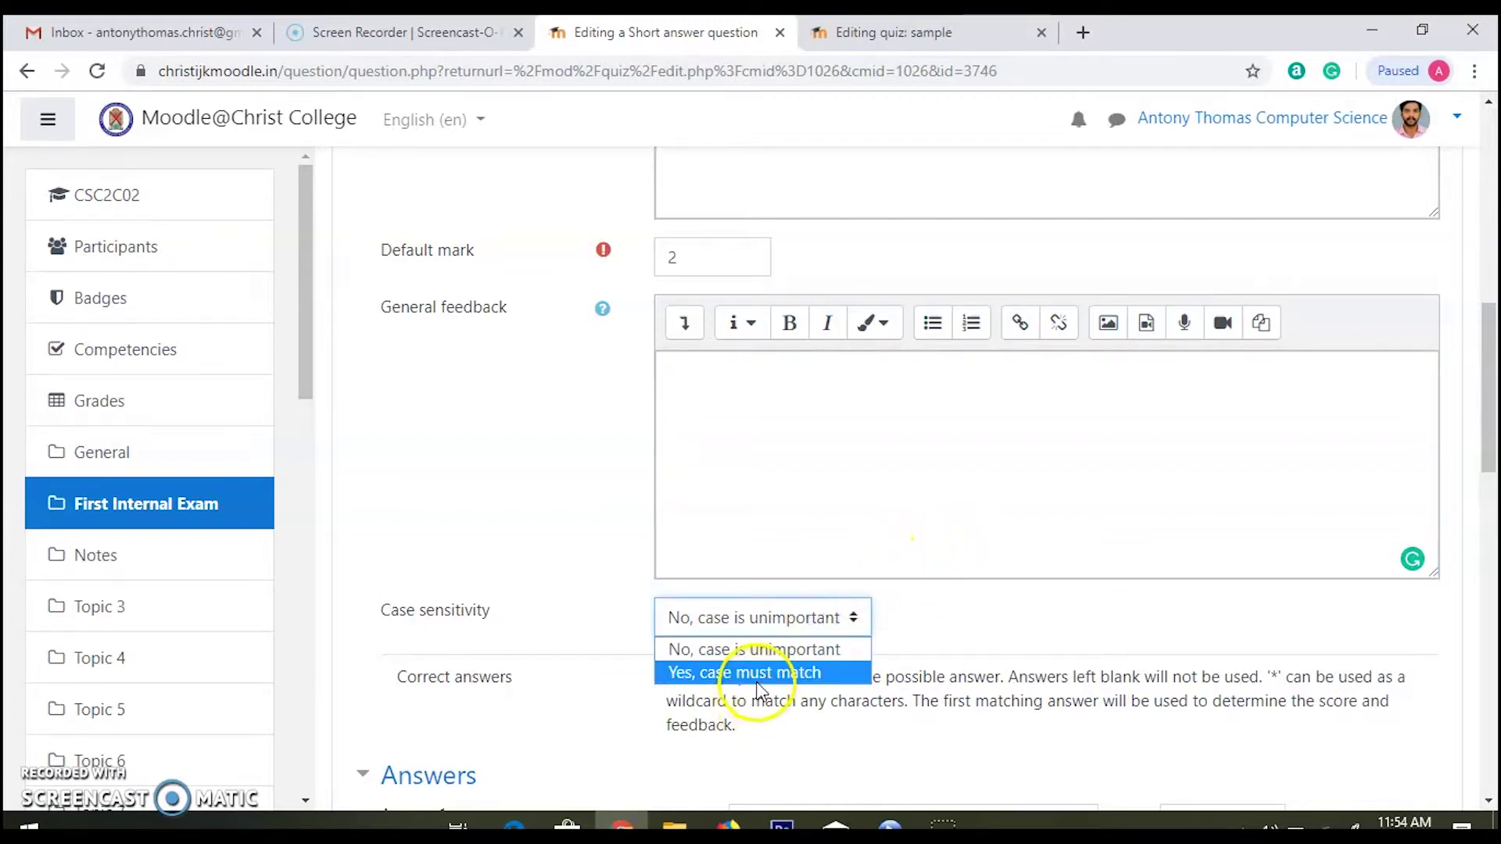
left_click(844, 509)
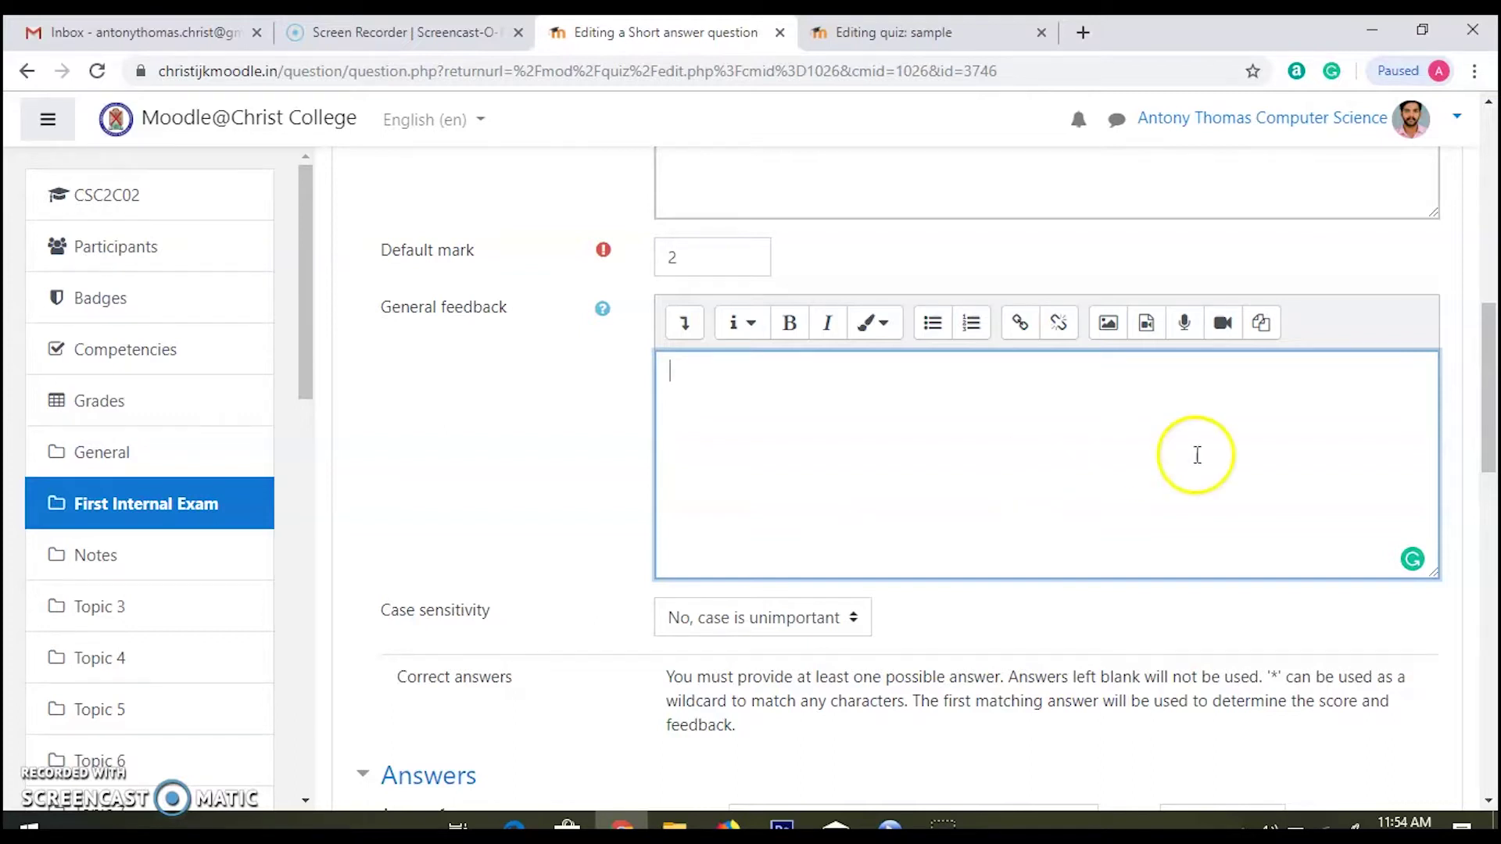
mouse_move(1489, 363)
left_mouse_down()
mouse_move(1490, 445)
mouse_move(1490, 388)
left_mouse_up()
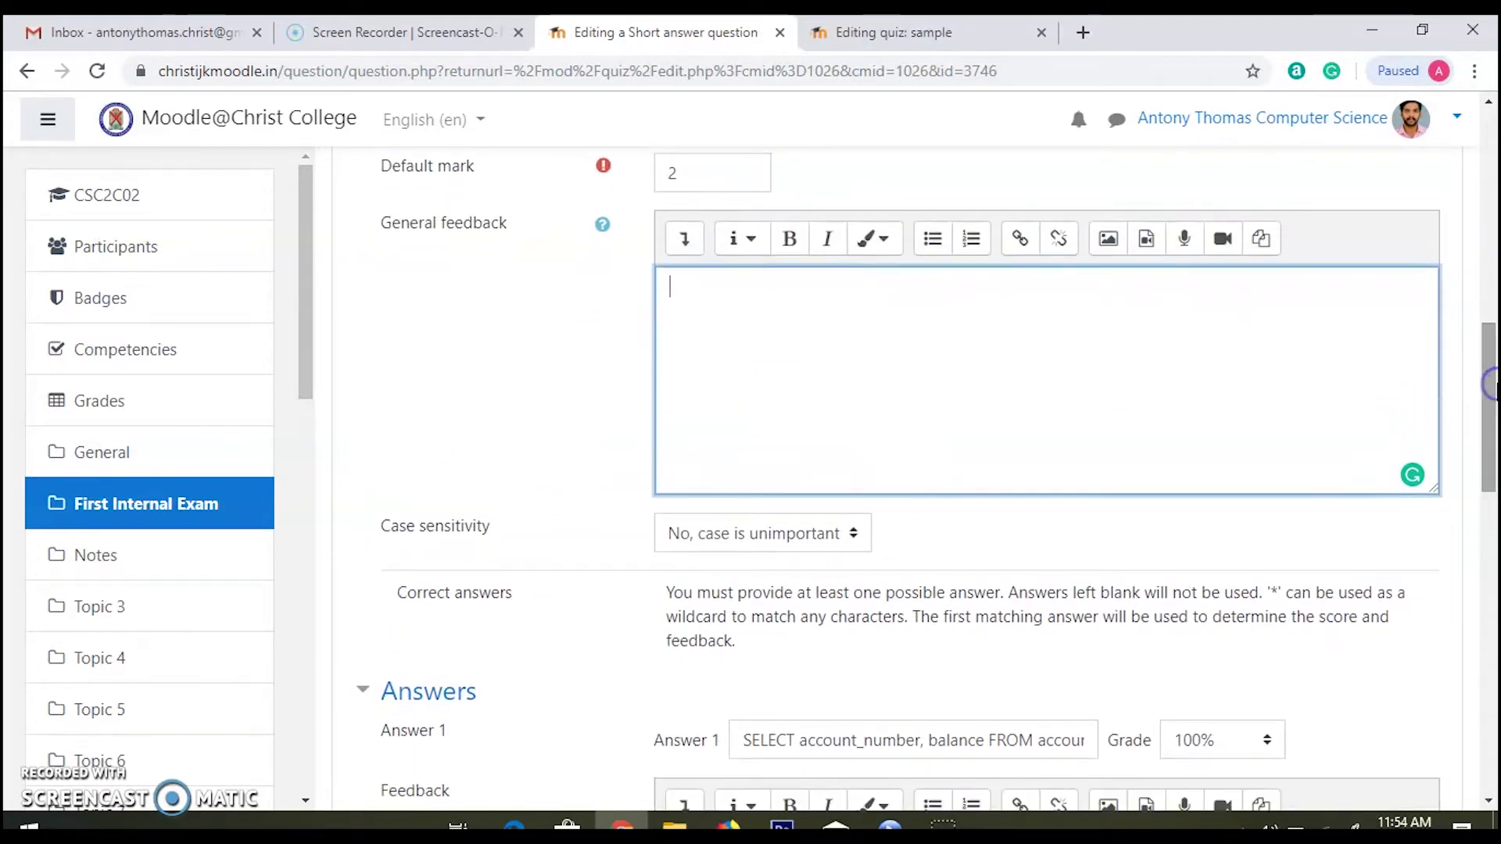
left_click(726, 539)
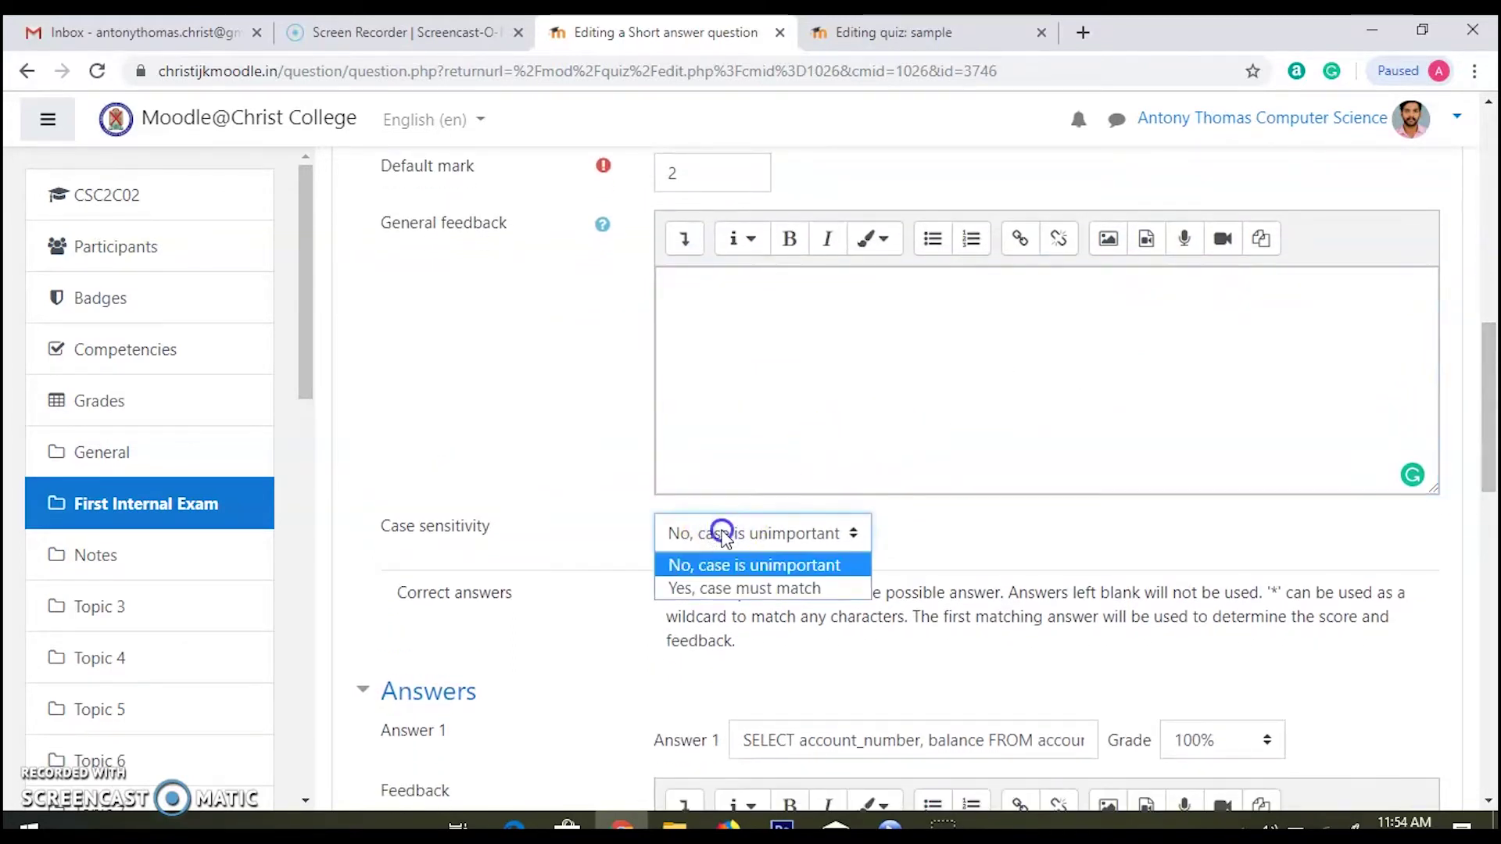
left_click(721, 536)
- Compare question 23's accepted SQL answers with its question text, and view the grade options for Answer 2
left_click_drag(1490, 385, 1492, 516)
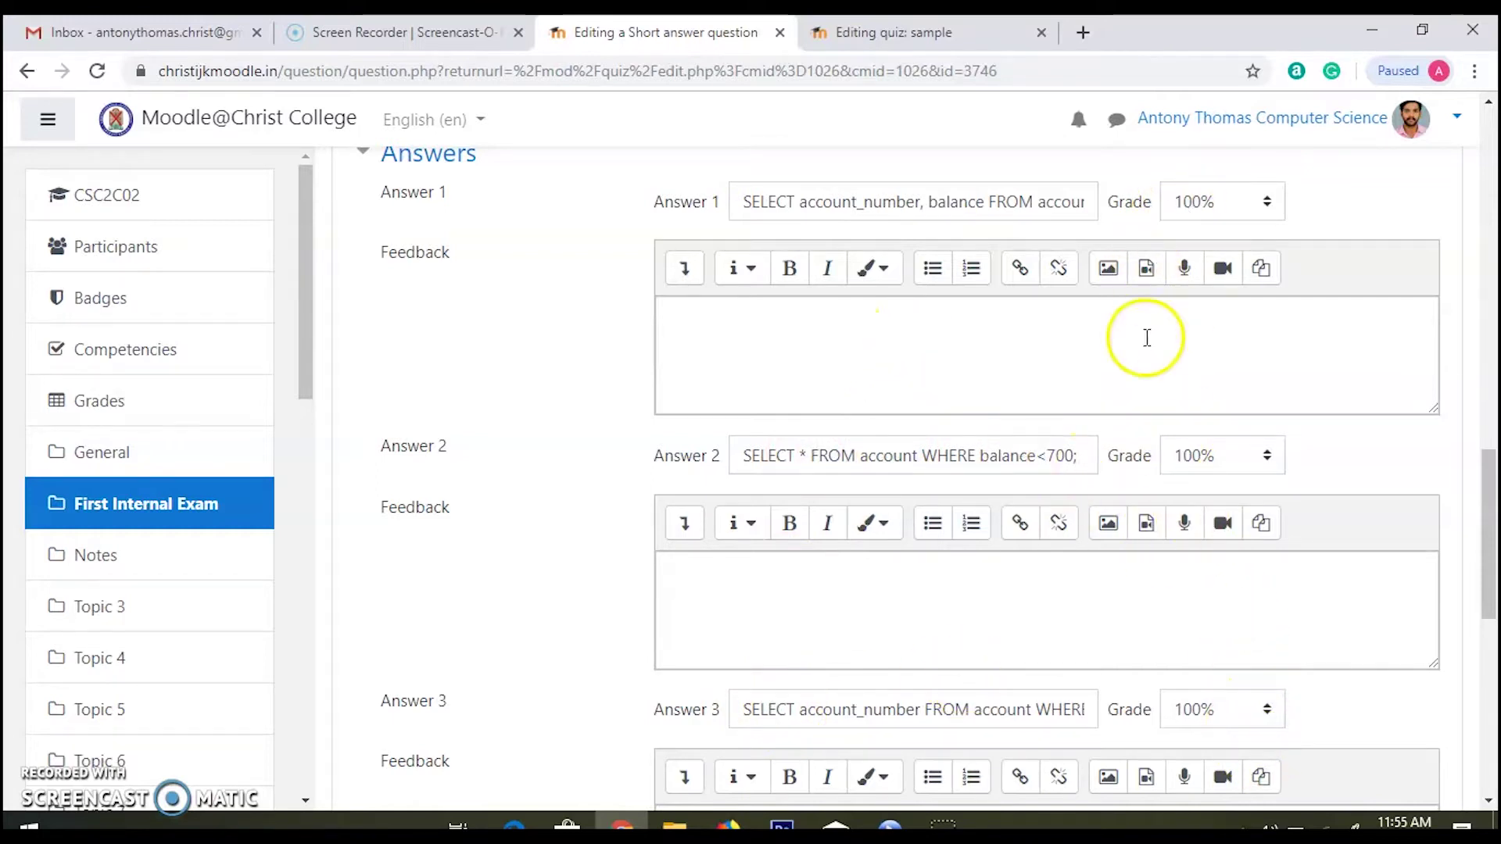
left_click_drag(1474, 552, 1491, 315)
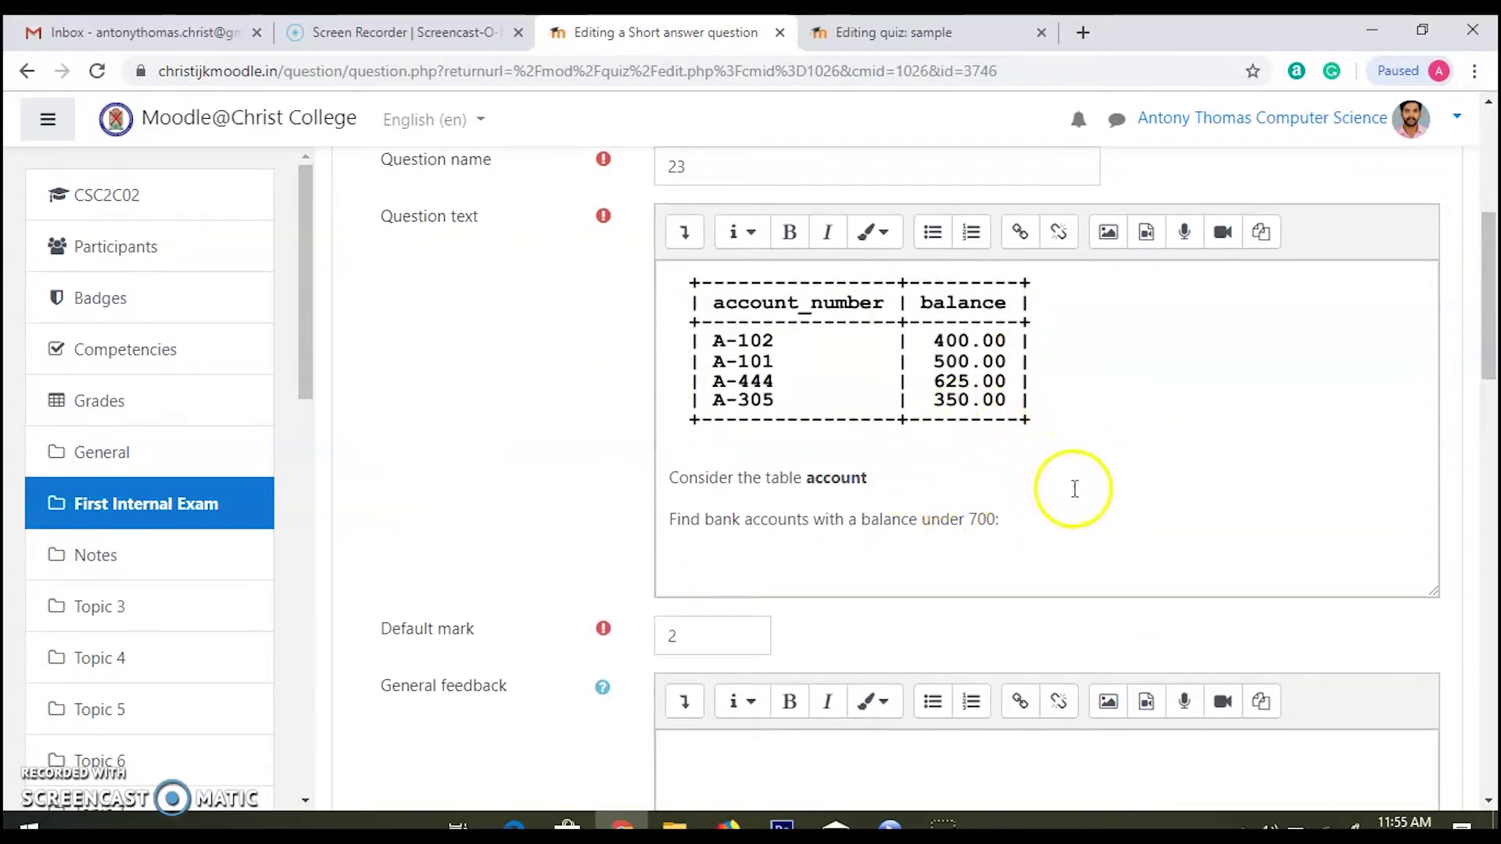
left_click_drag(1491, 313, 1492, 584)
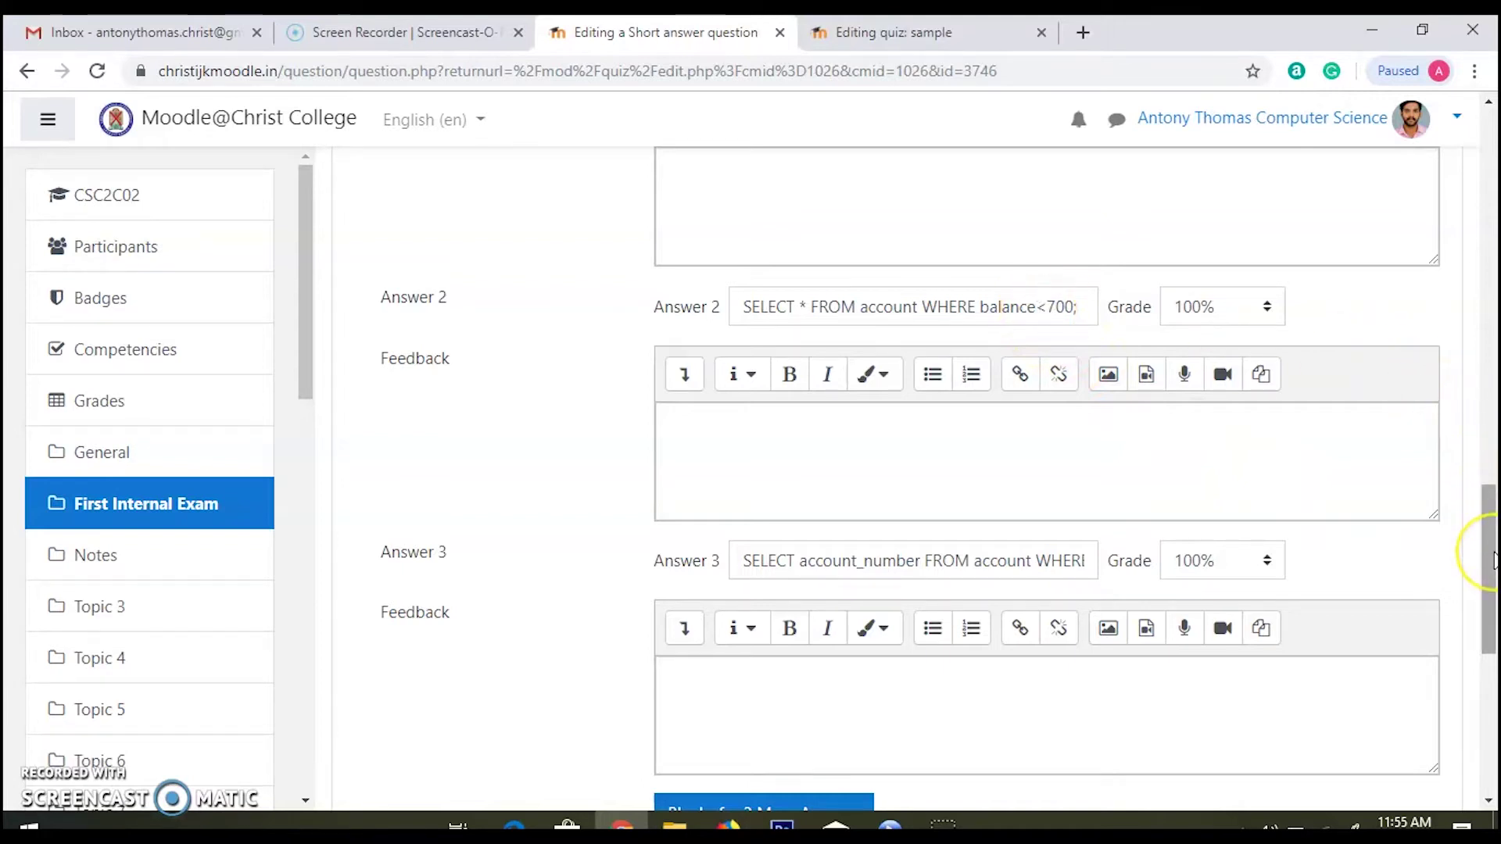
left_click_drag(1493, 559, 1493, 509)
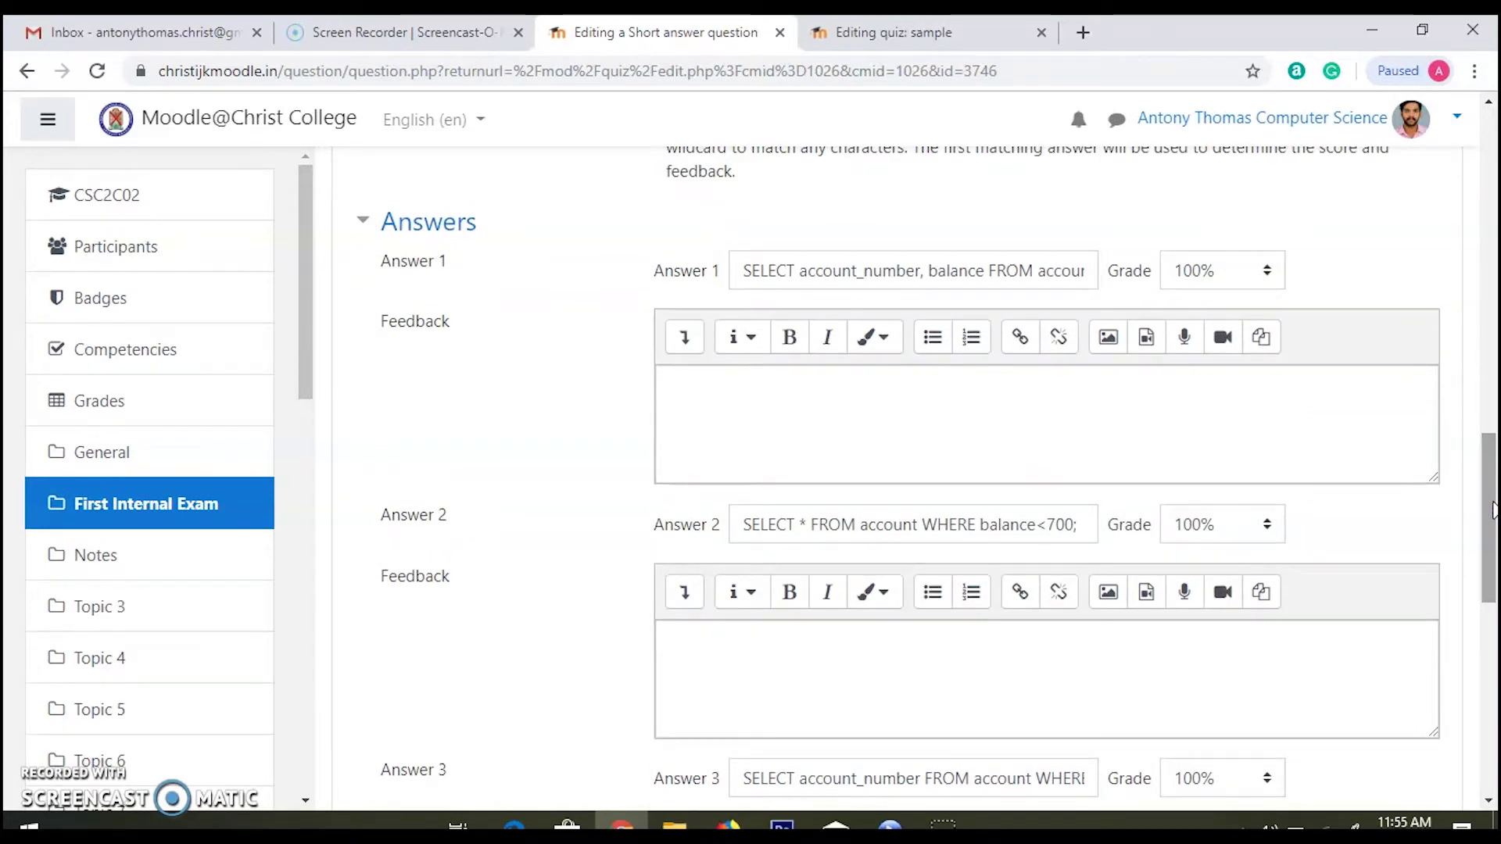
left_click(1267, 525)
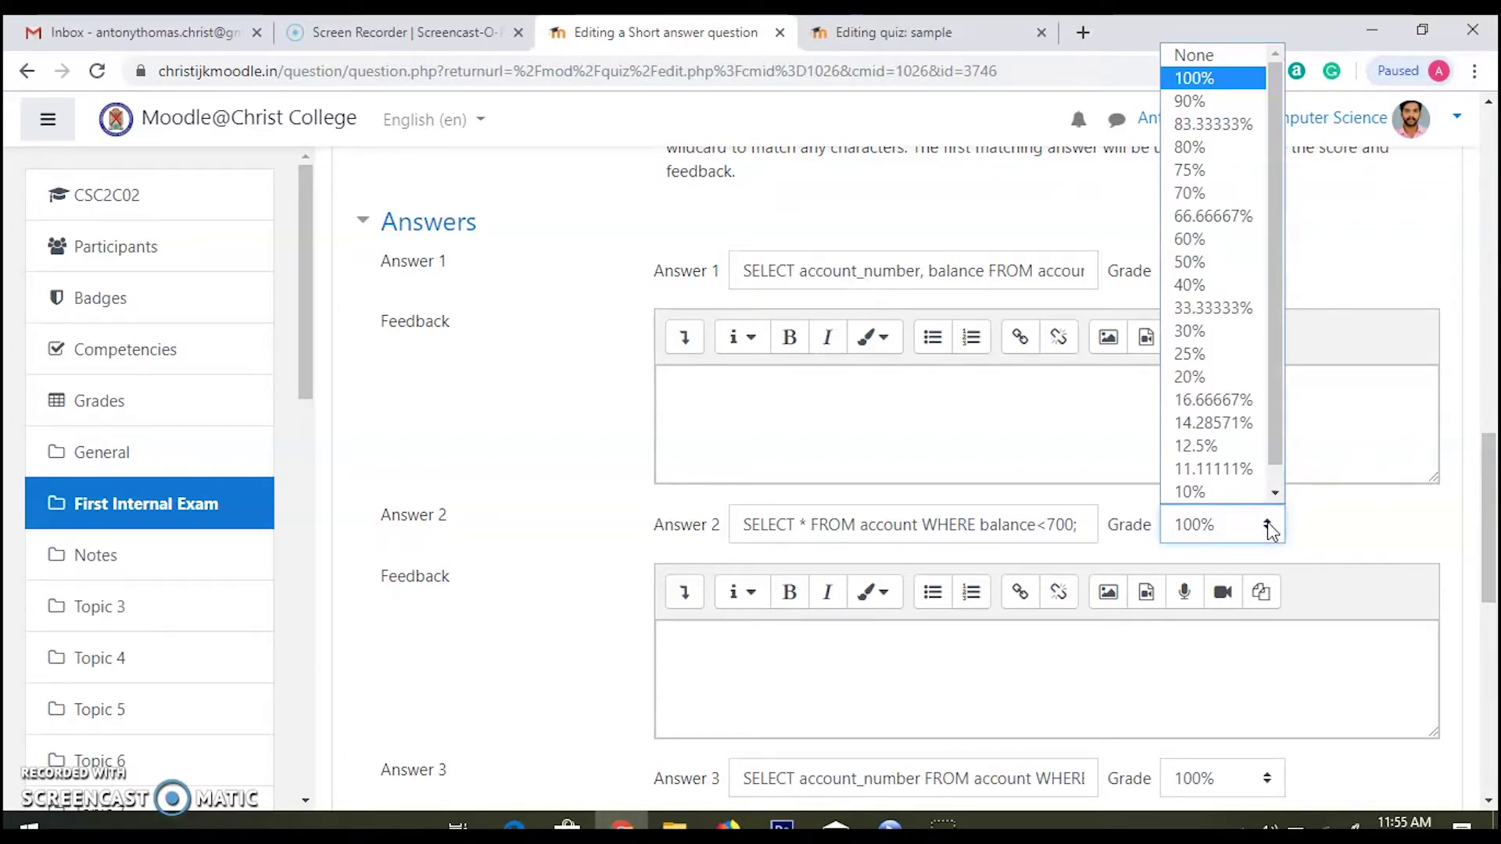
- Preview question 23 from its editing form, inspect the empty answer box, and close the preview
scroll(1212, 547, "down", 10)
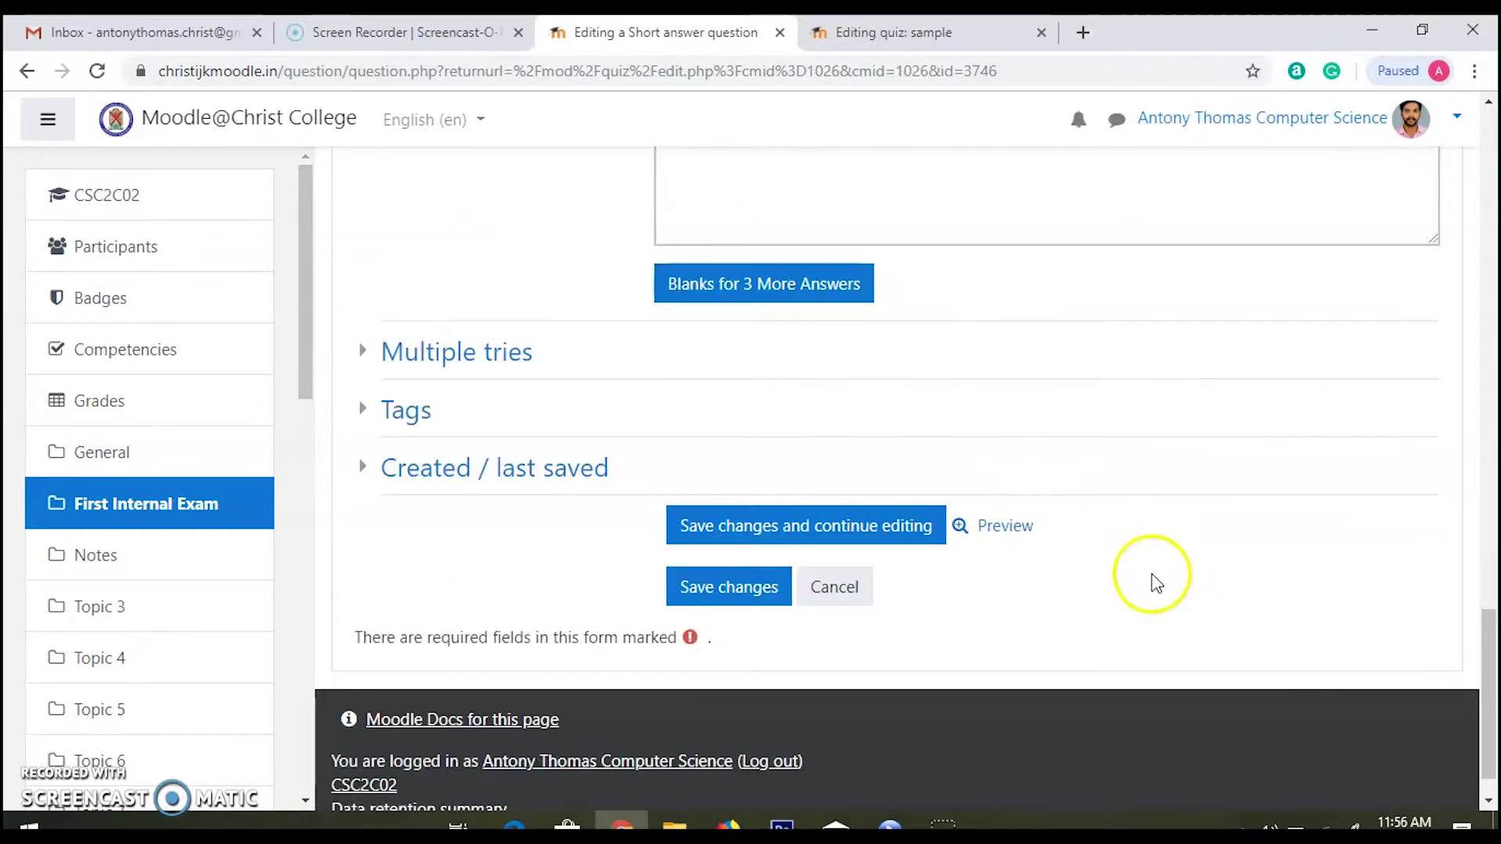
left_click(1004, 528)
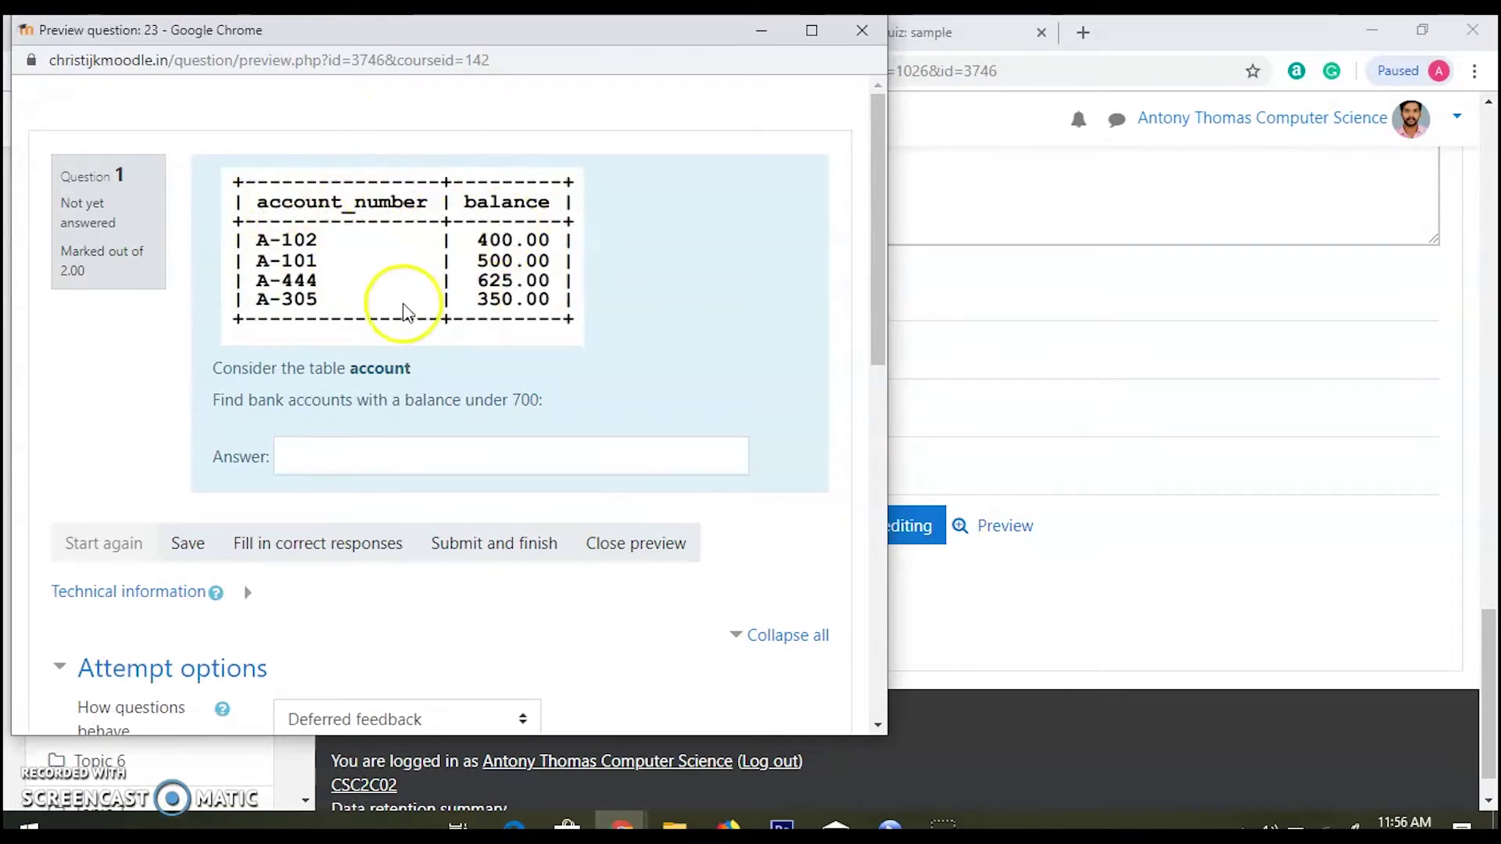
left_click(292, 466)
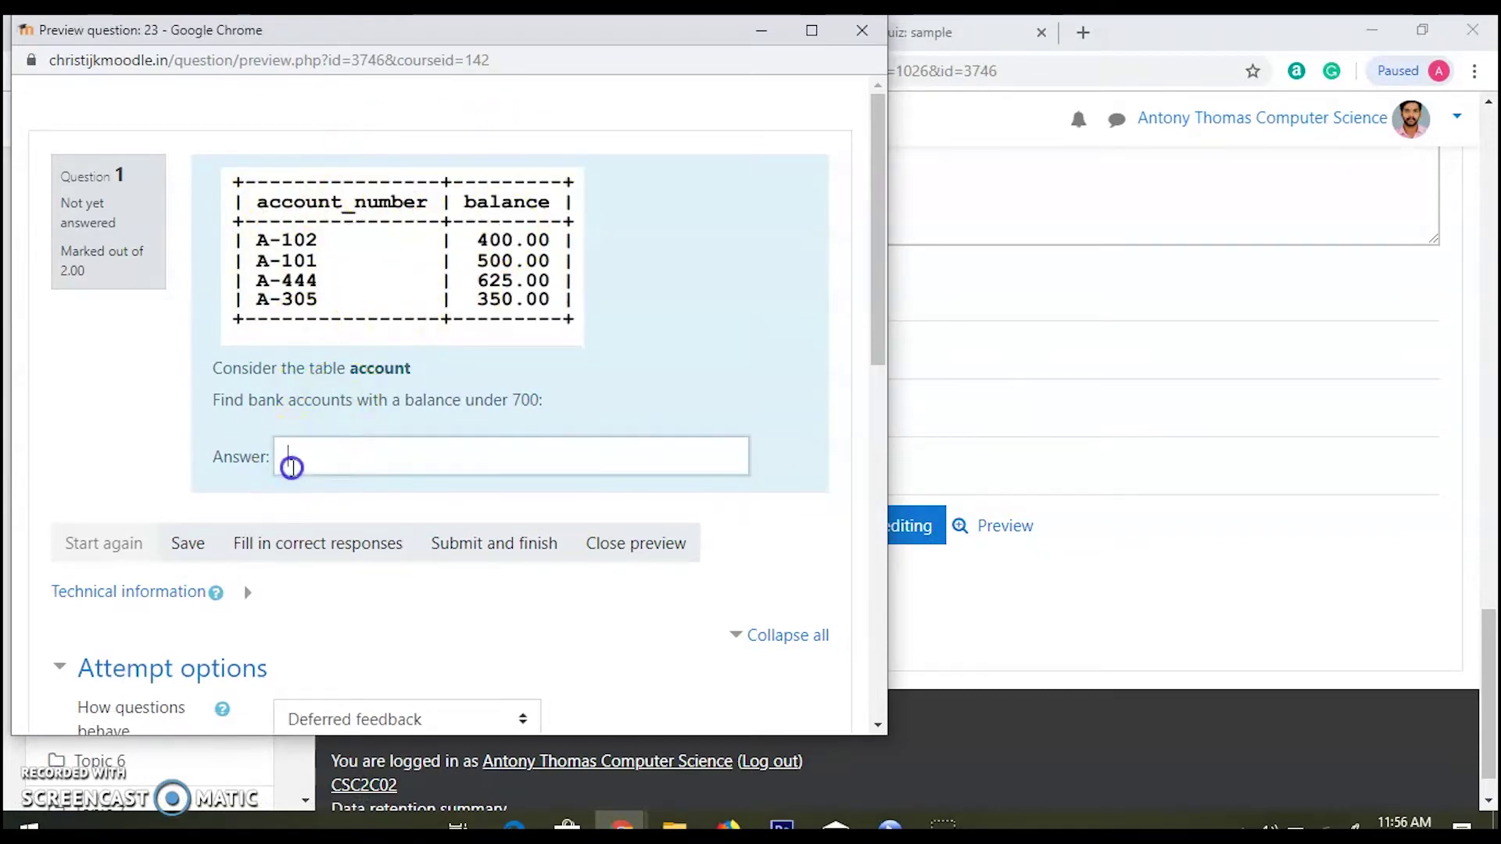
left_click(861, 30)
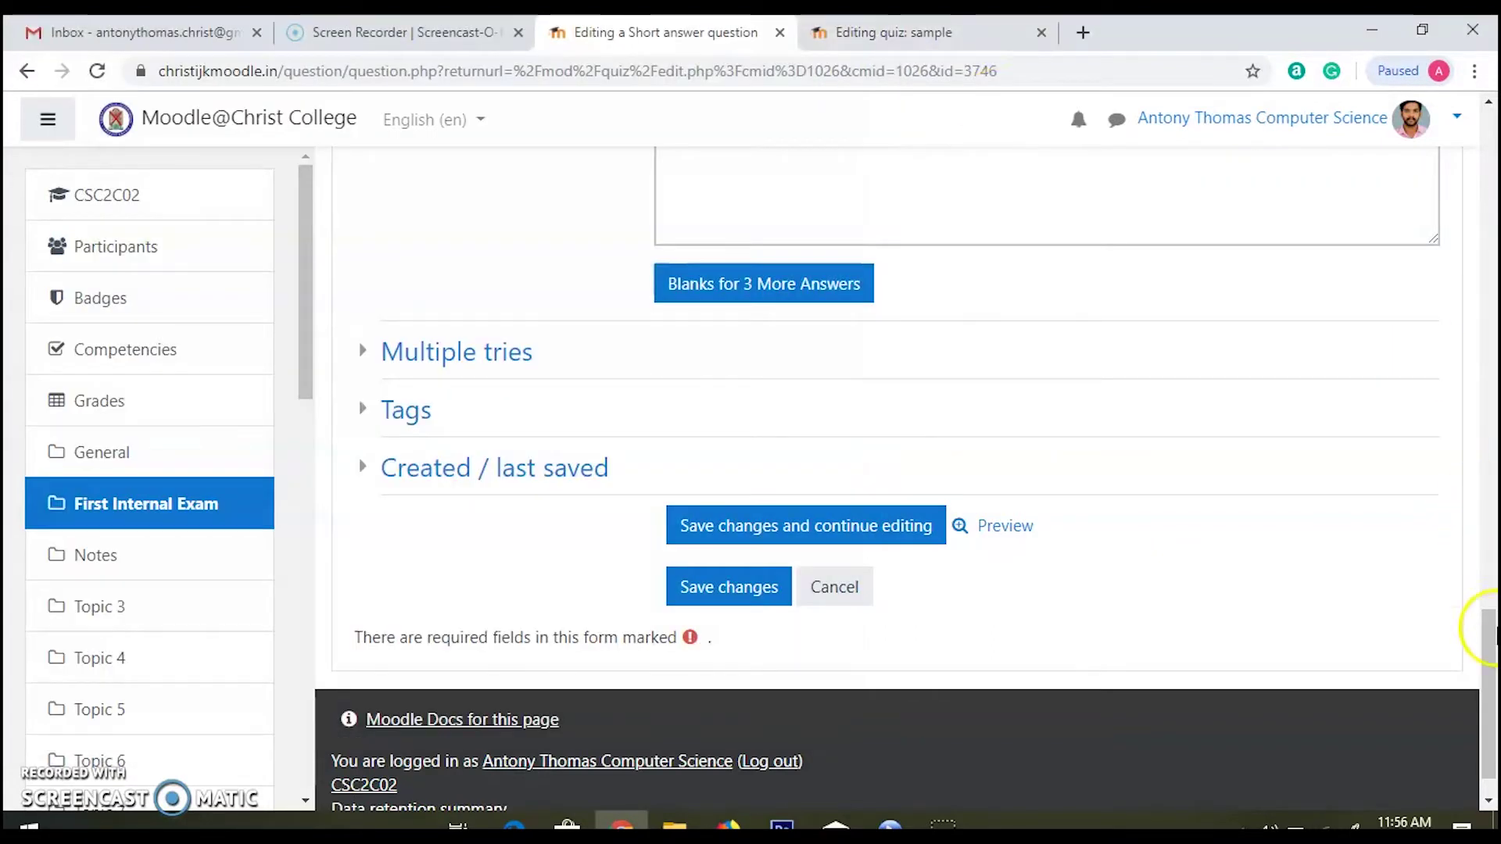
- Open the Exam quiz's attempts report and find the question 23 mark in the student's row
left_click_drag(1489, 625, 1492, 527)
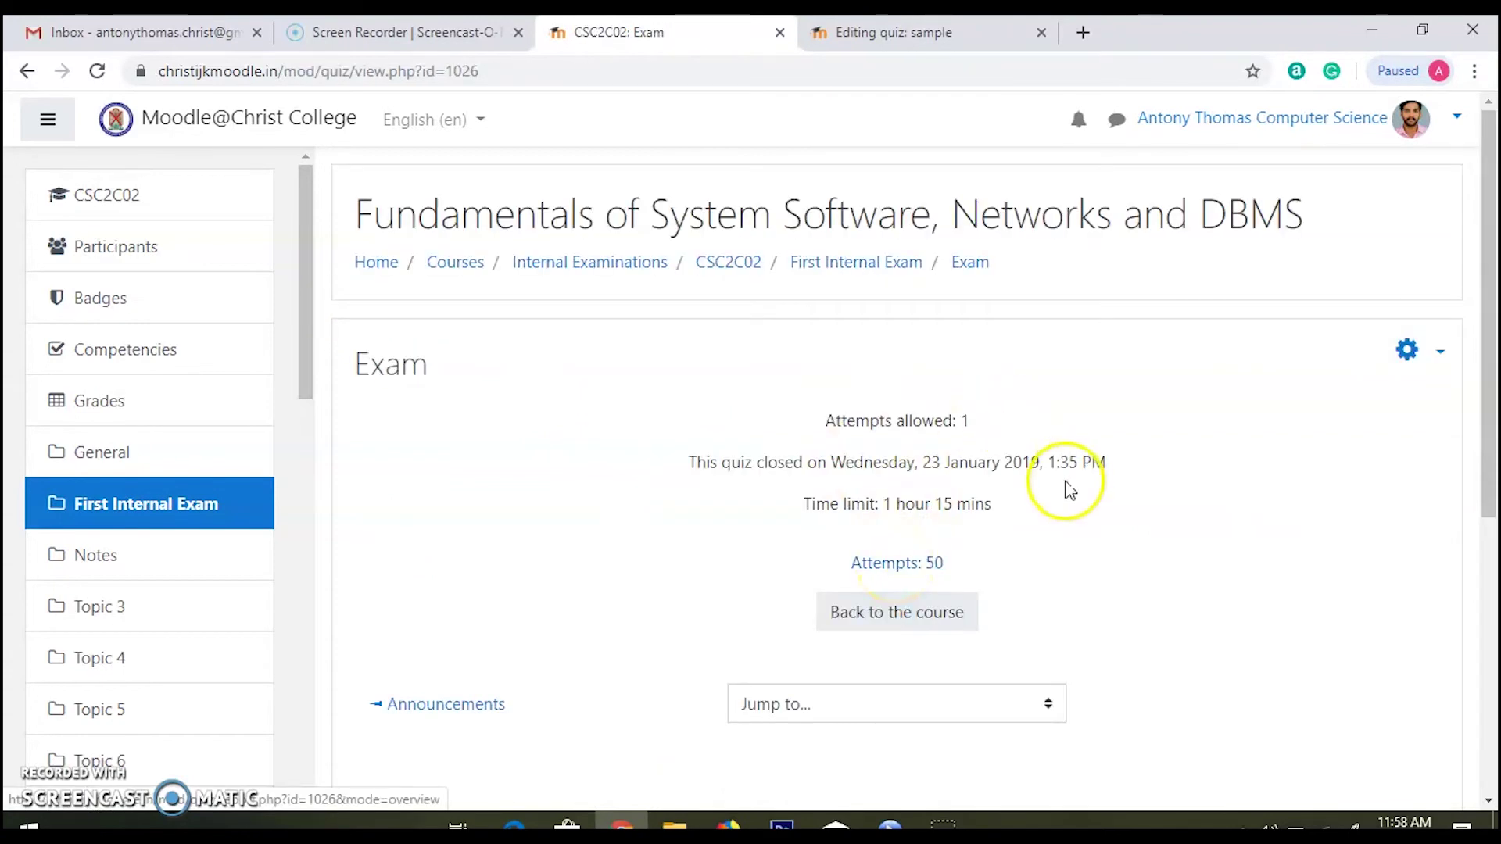
left_click(884, 564)
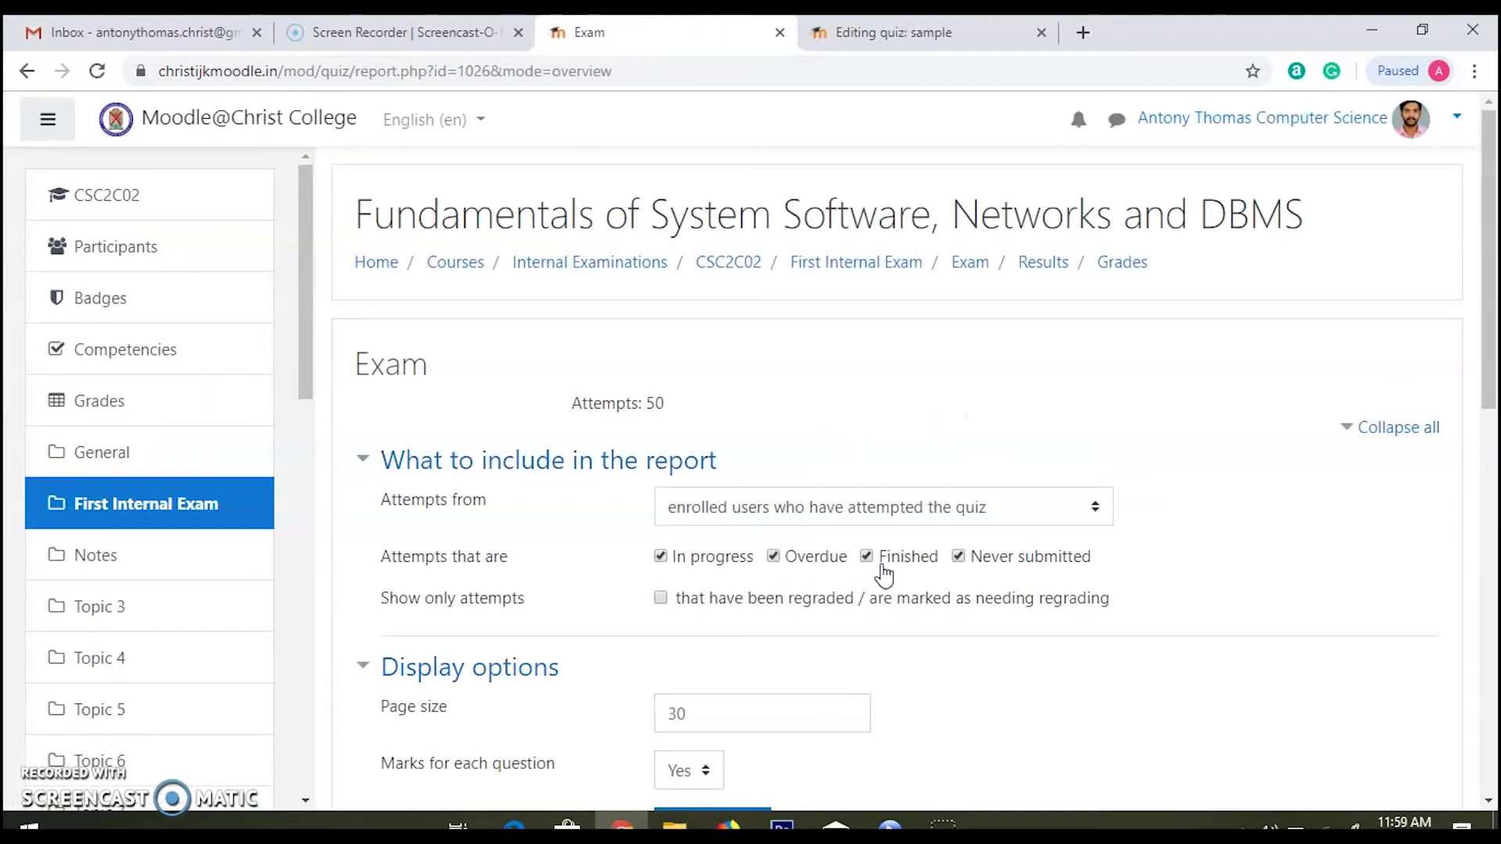
left_click_drag(1493, 250, 1493, 530)
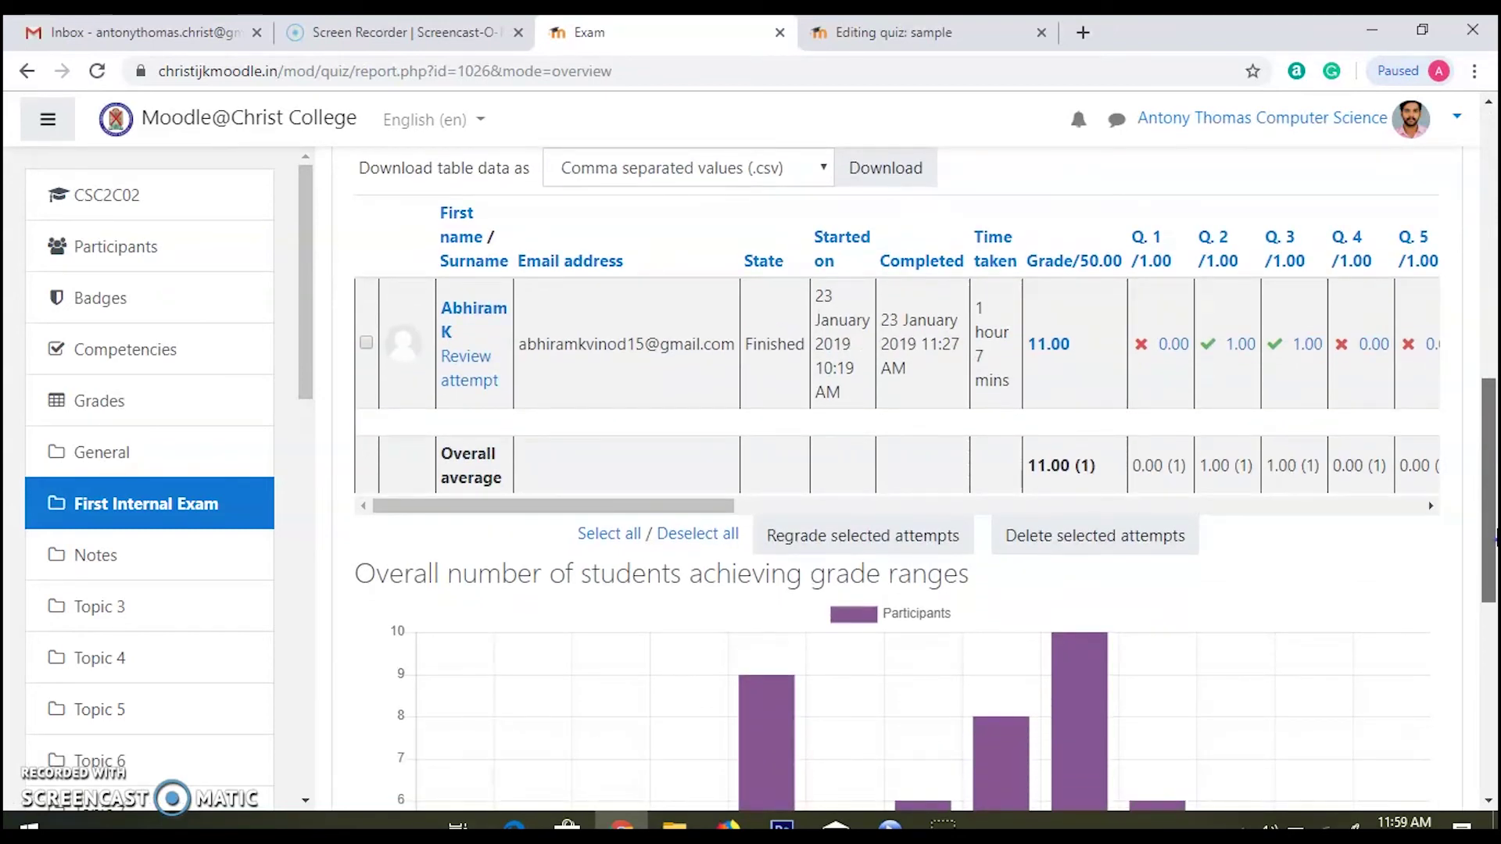
scroll(670, 336, "right", 10)
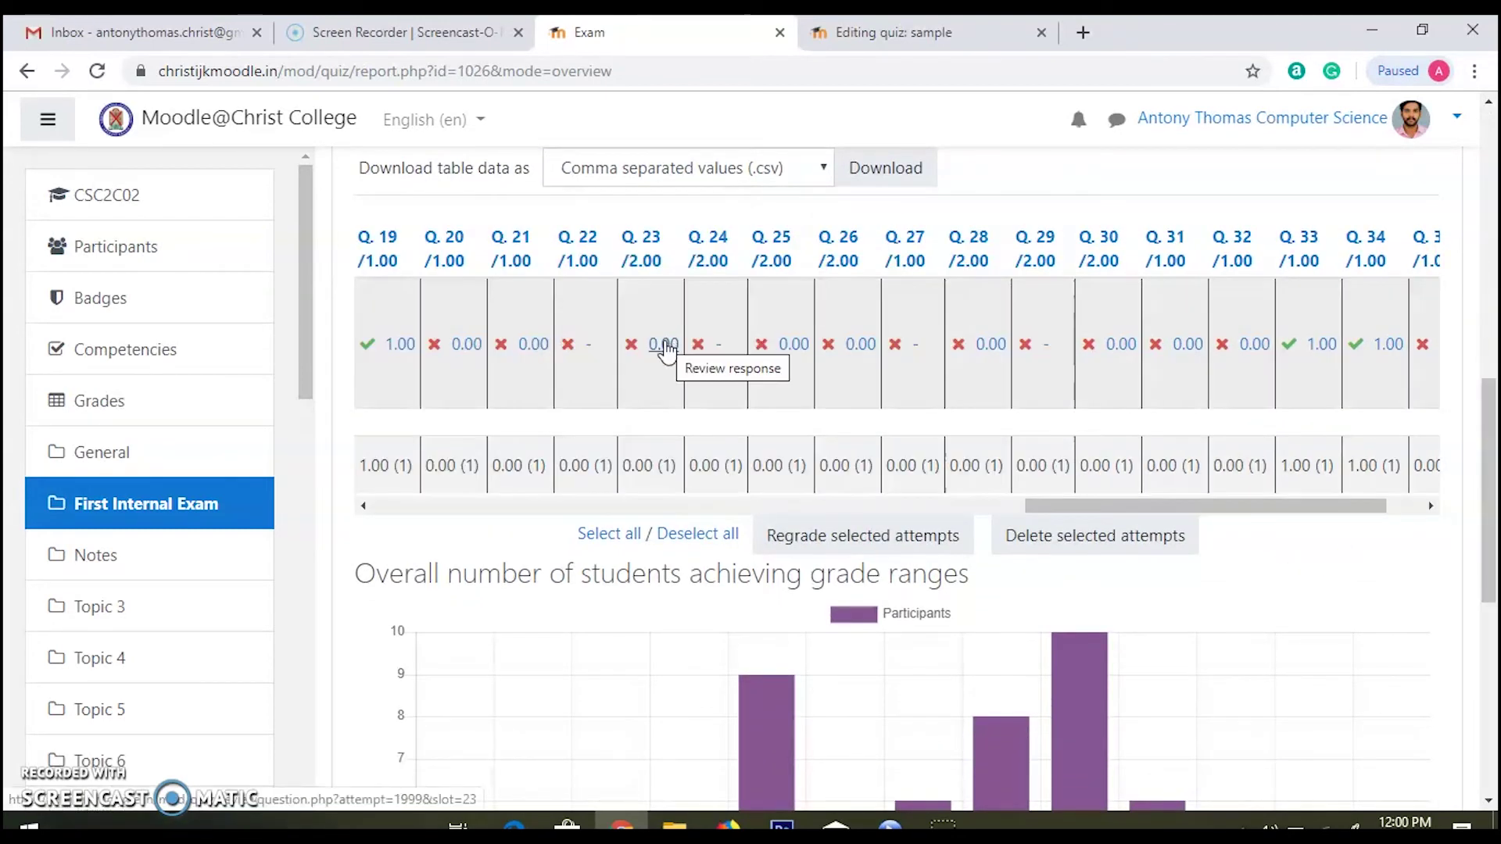
- Open the student's response to question 23 and compare the submitted answer with the correct answer
left_click(666, 354)
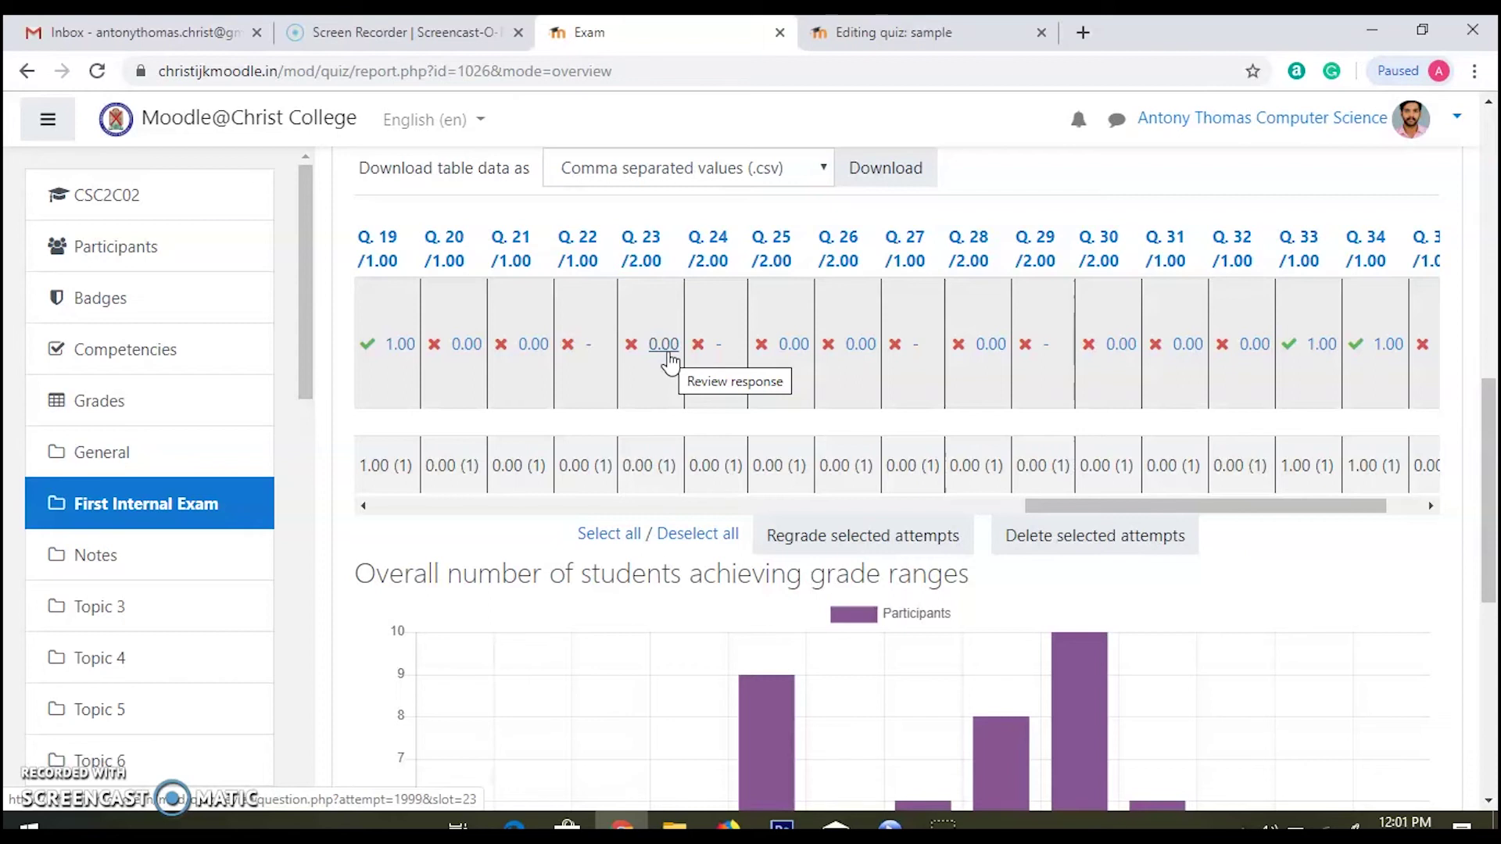
left_click(667, 352)
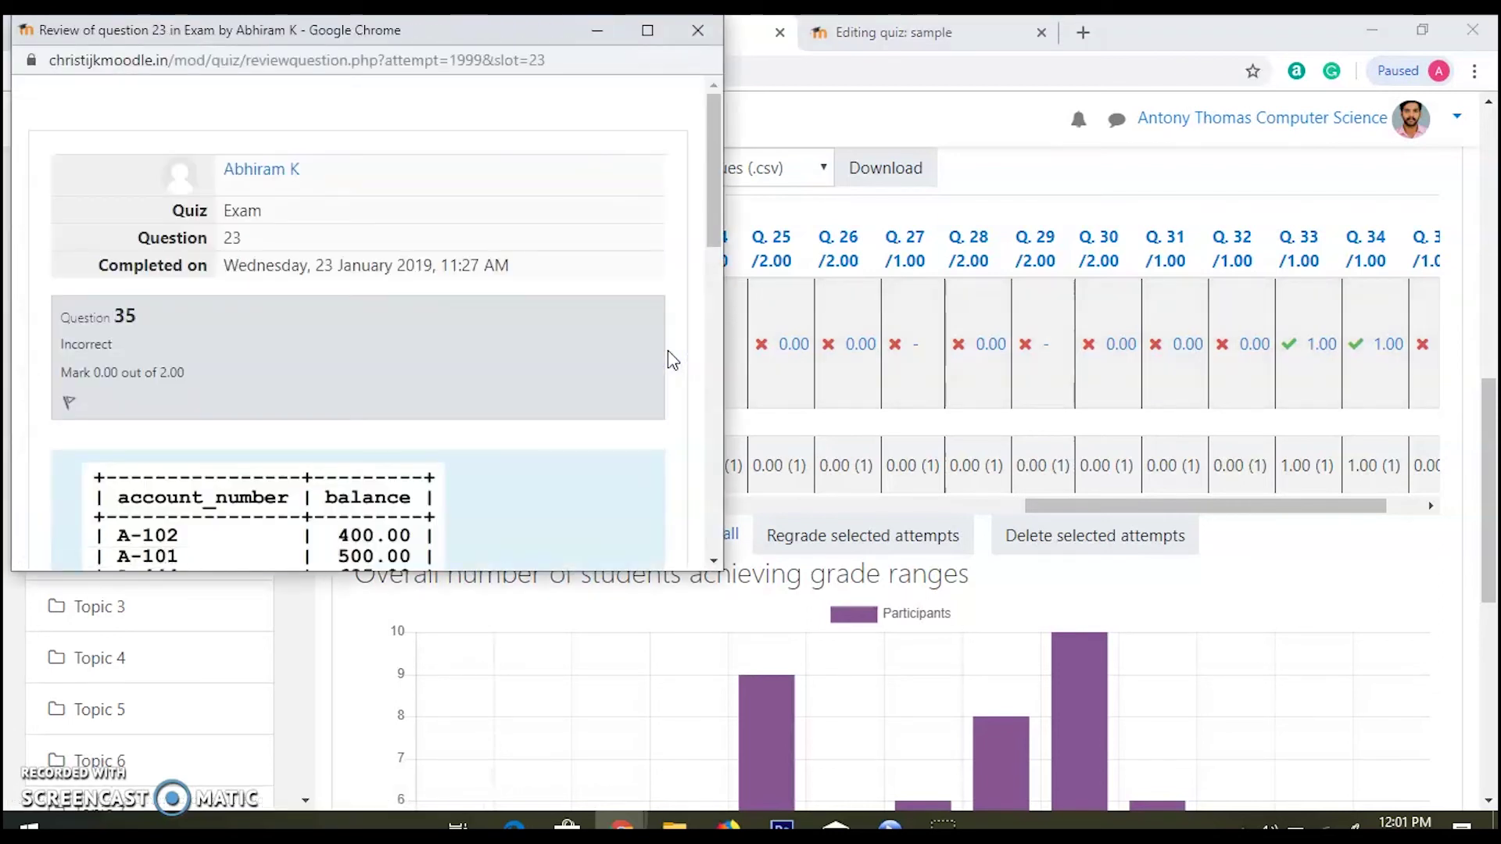
left_click_drag(715, 190, 767, 345)
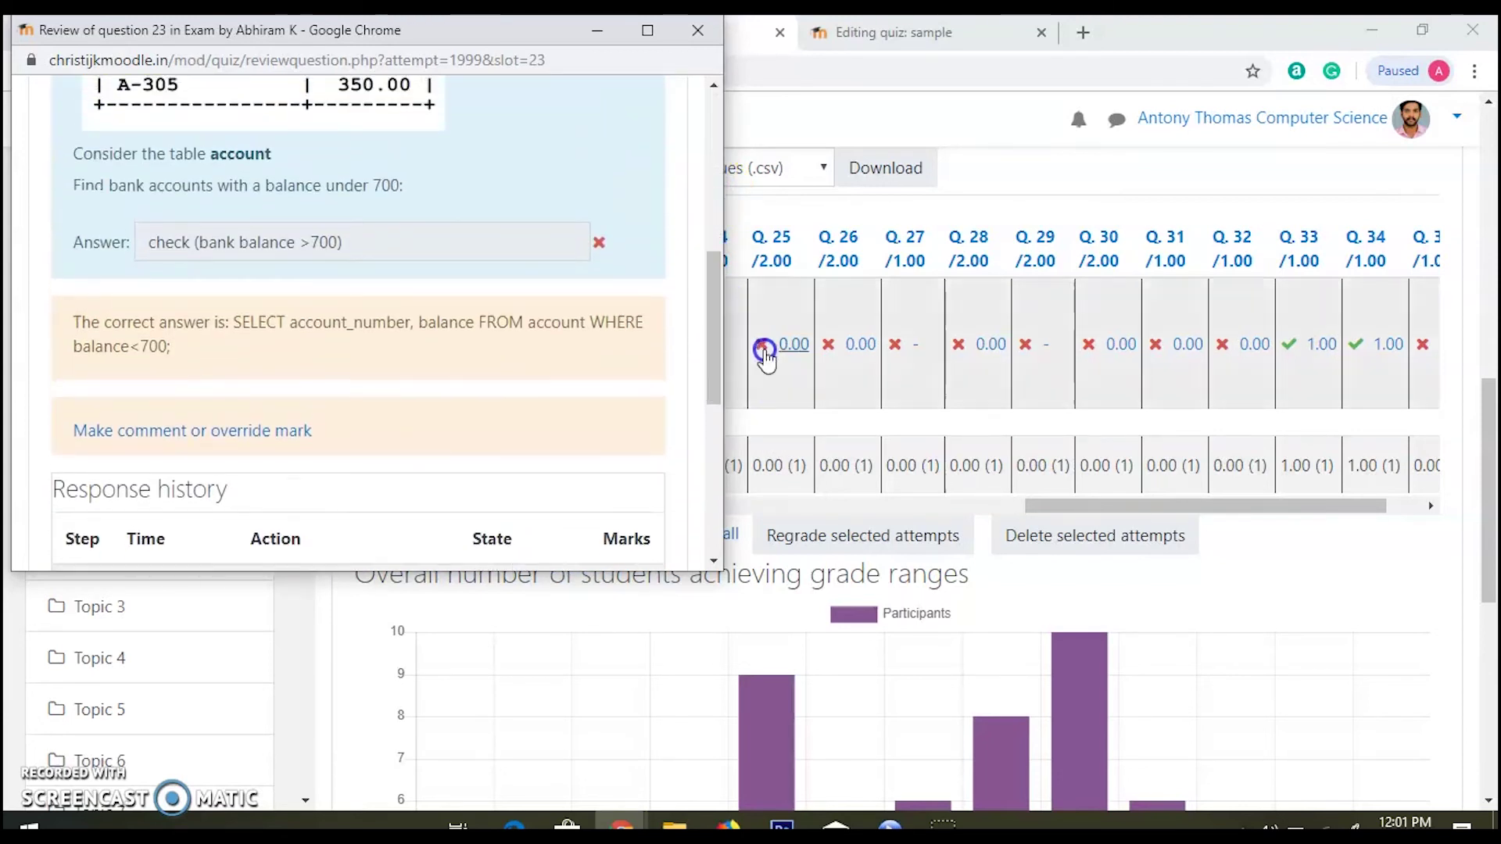
left_click_drag(368, 242, 246, 243)
left_click(129, 270)
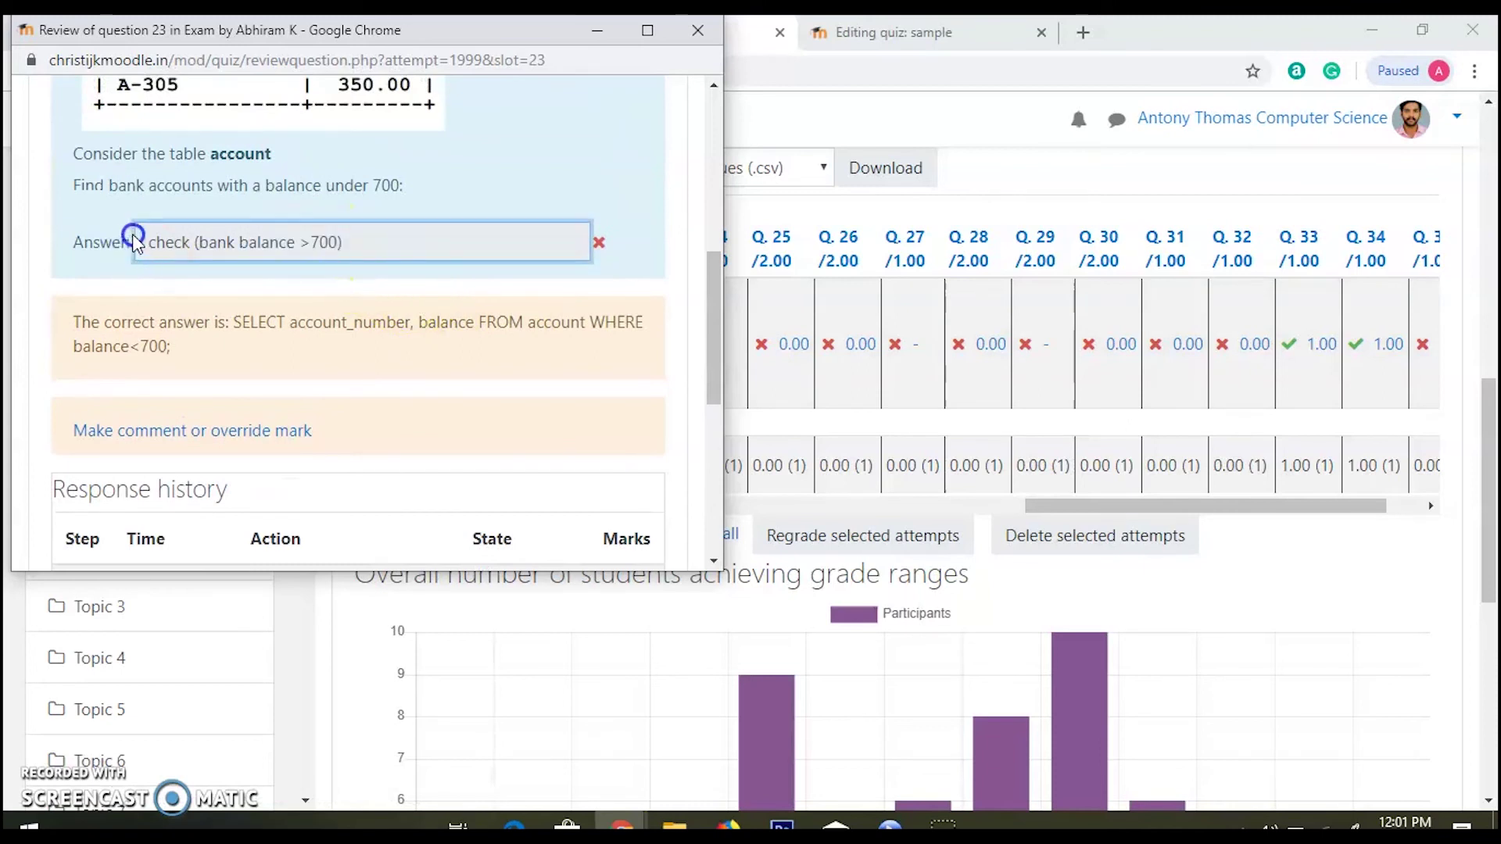
left_click_drag(348, 242, 143, 240)
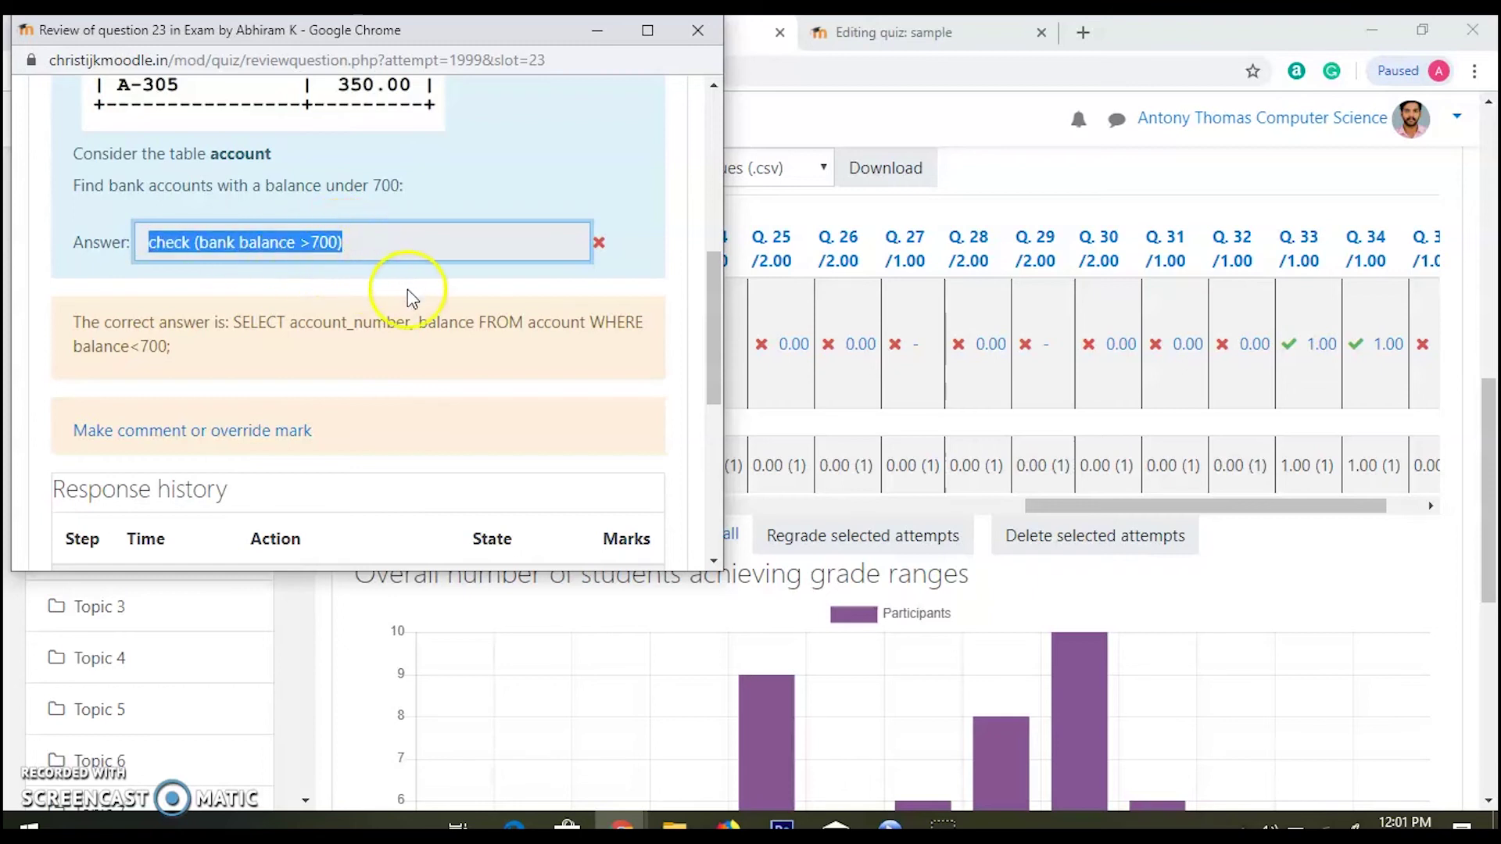
left_click(469, 293)
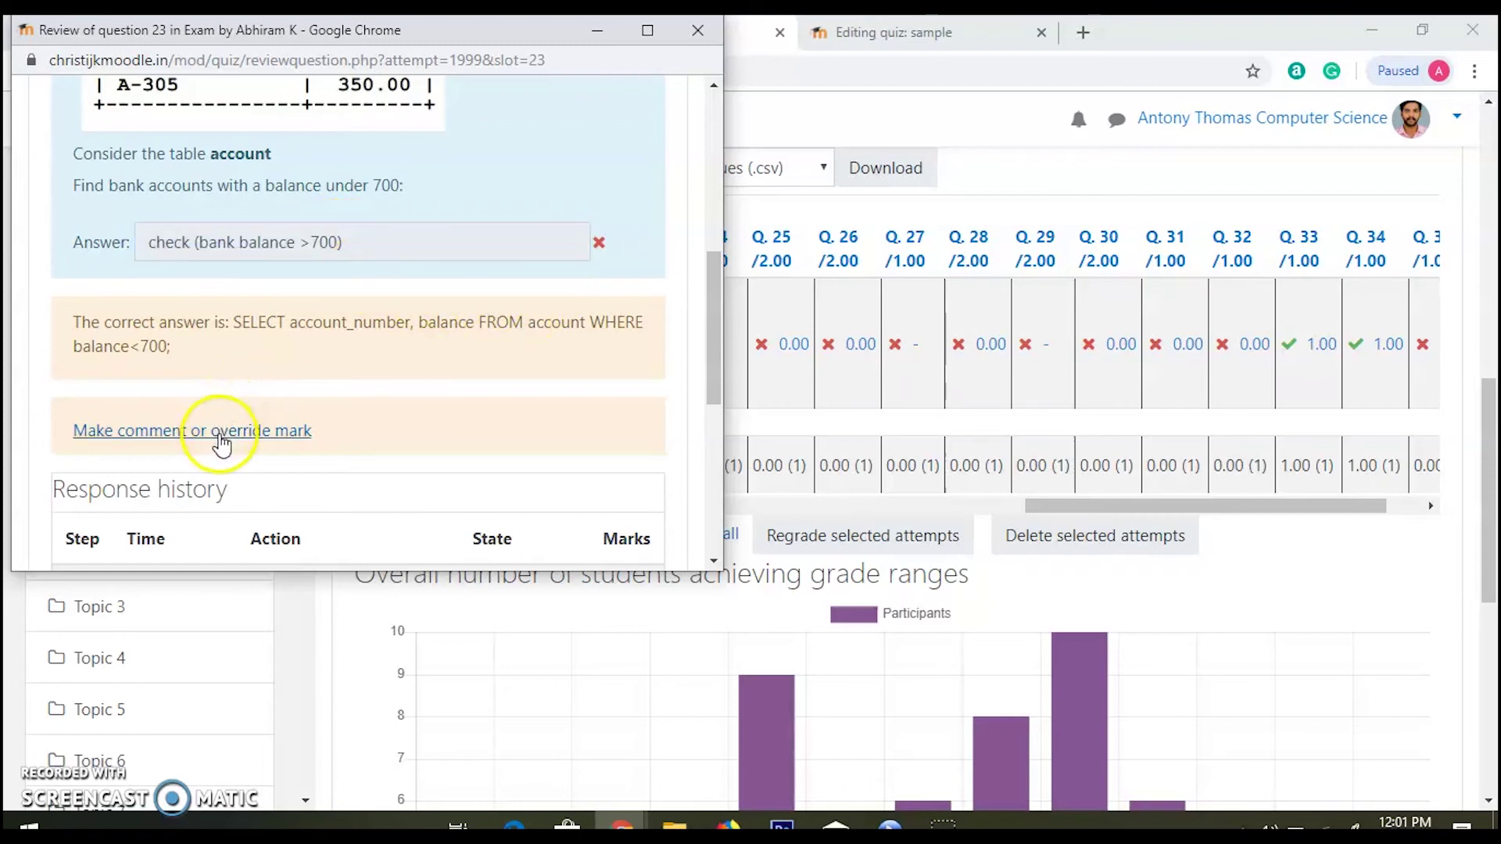
- Open the comment and mark override form for the student's question 23 response, and go to its Comment and Mark fields
scroll(273, 435, "up", 1)
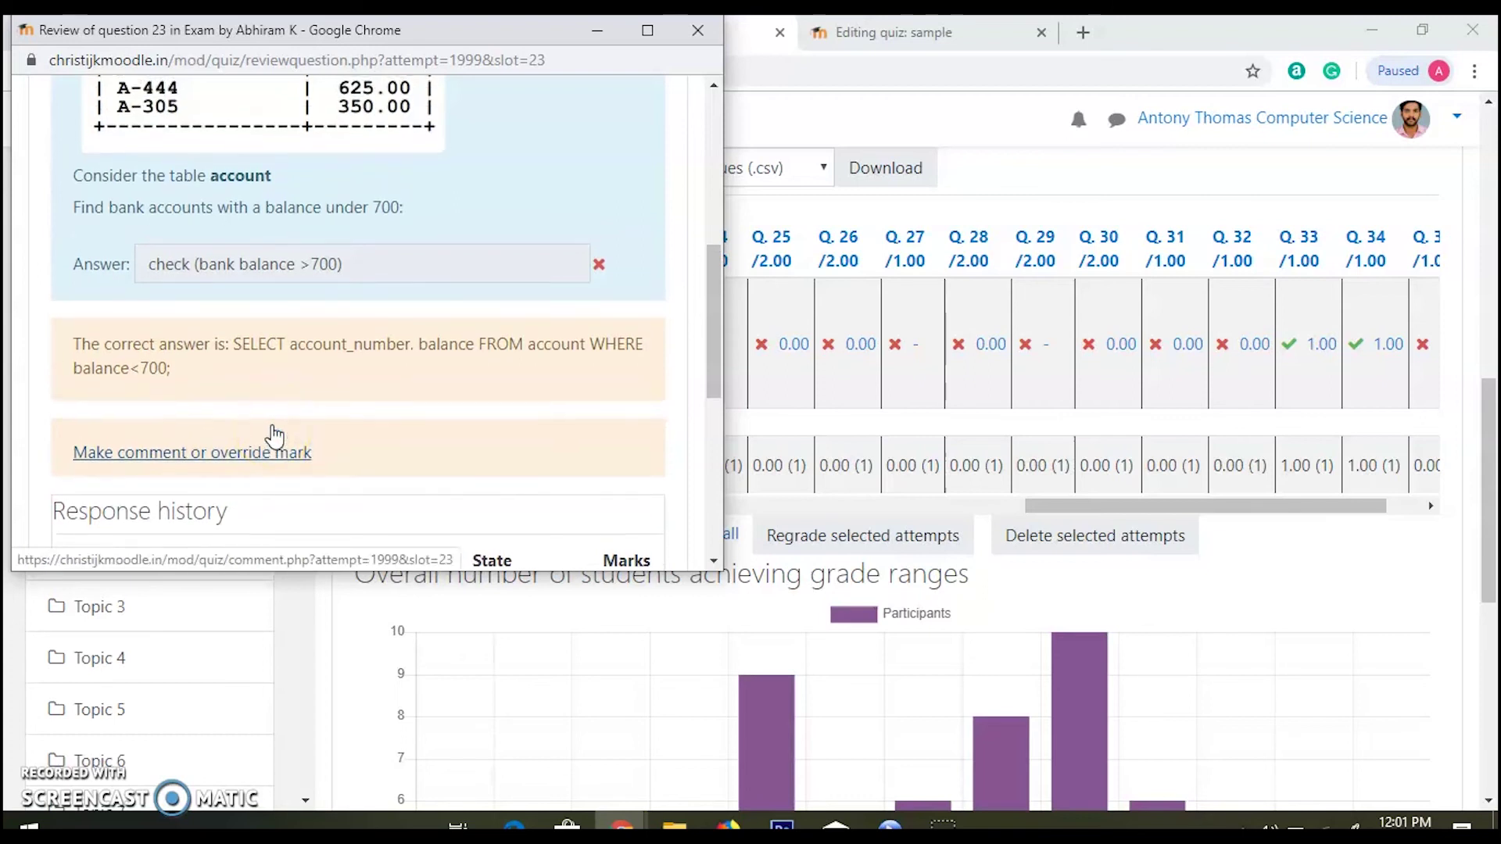
scroll(270, 438, "down", 1)
left_click(222, 421)
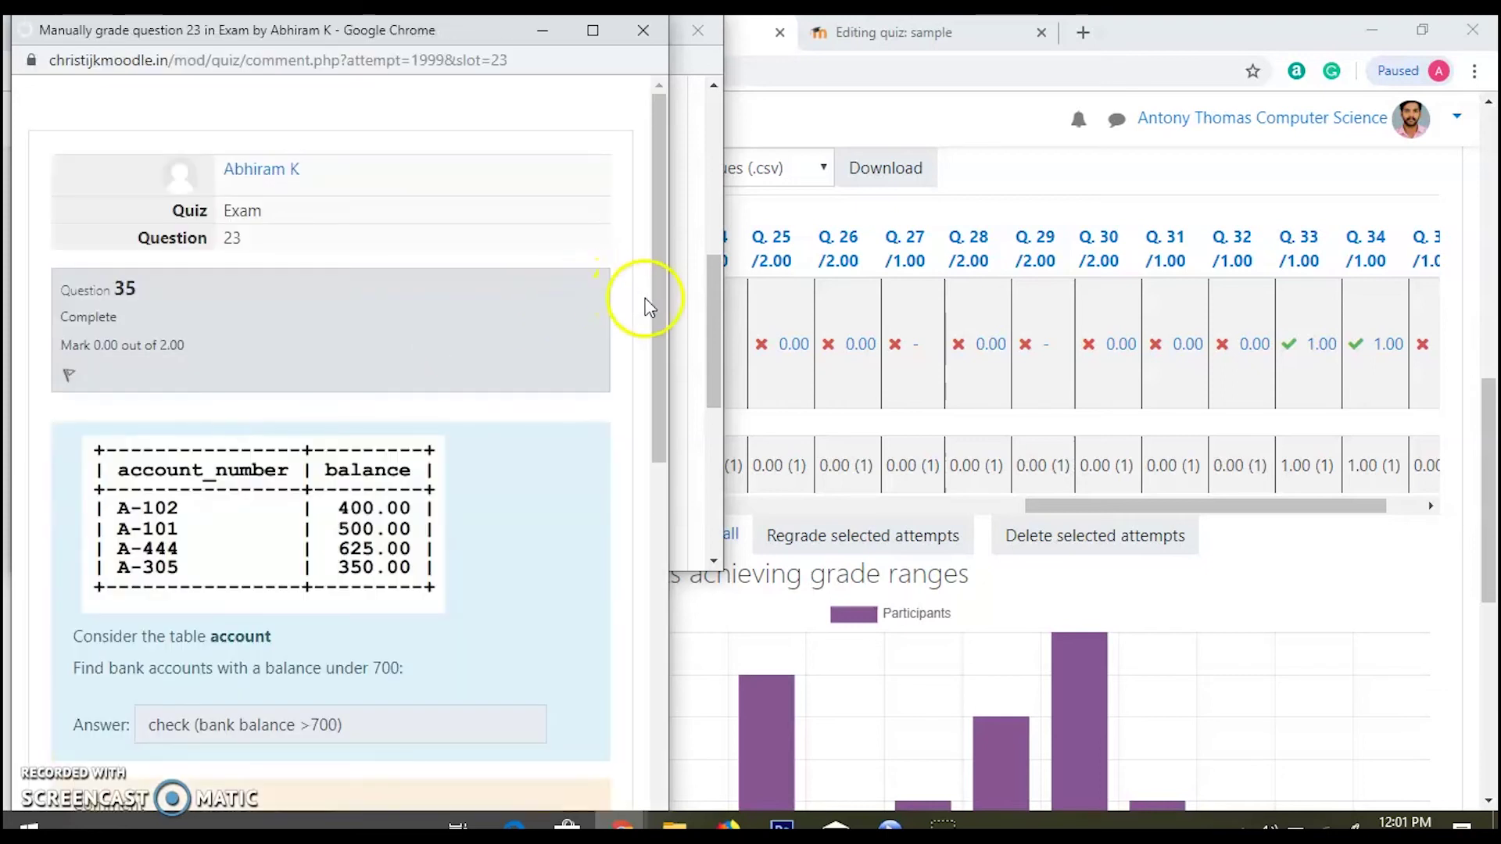
left_click_drag(660, 311, 690, 561)
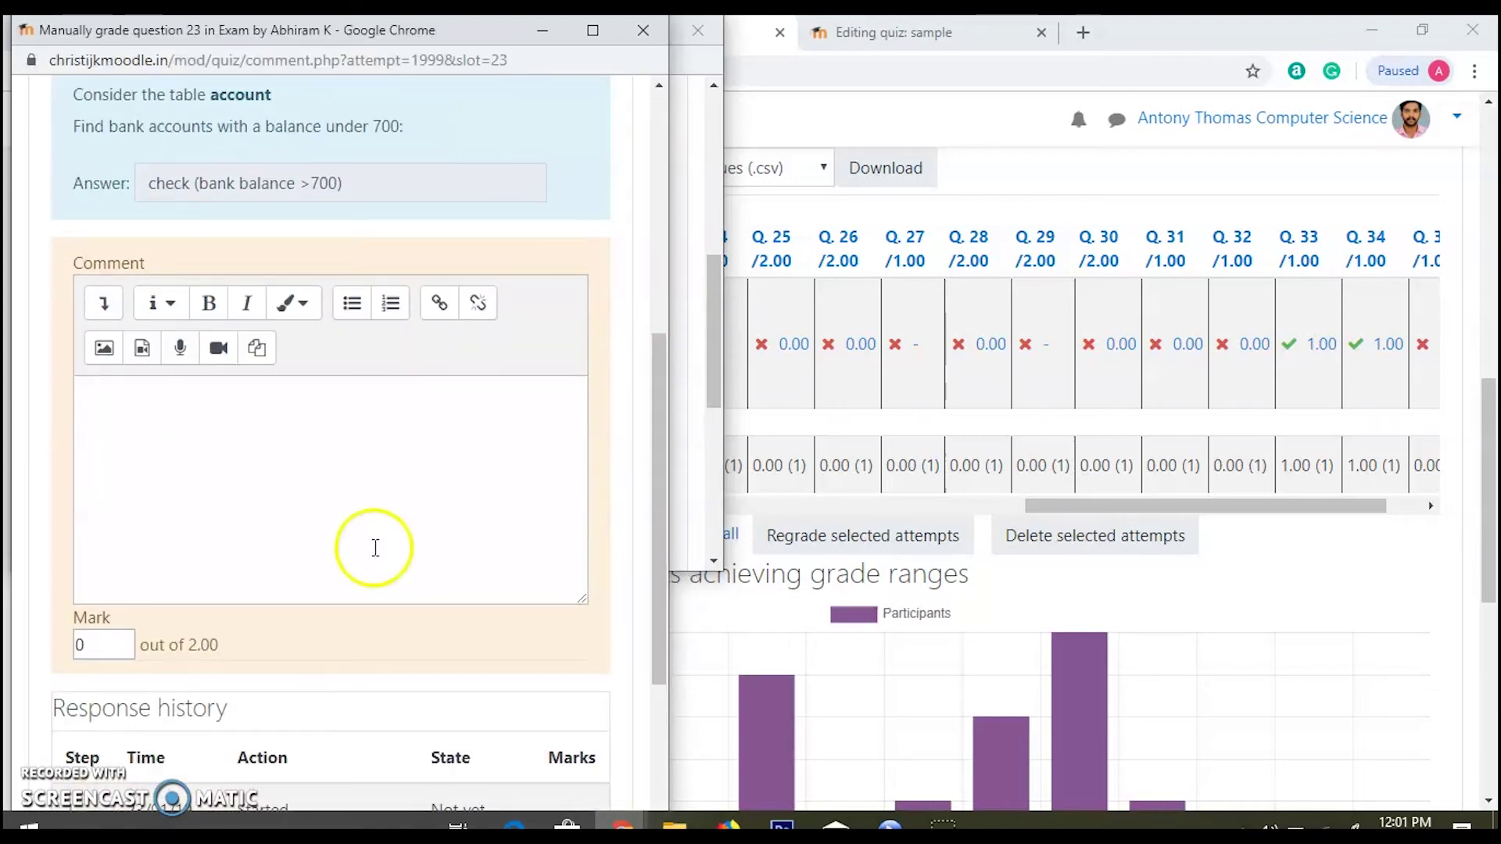
- Override the question 23 mark with 2 out of 2.00, leave the comment empty, and save the manual grade
left_click(92, 651)
key("BackSpace")
type("2")
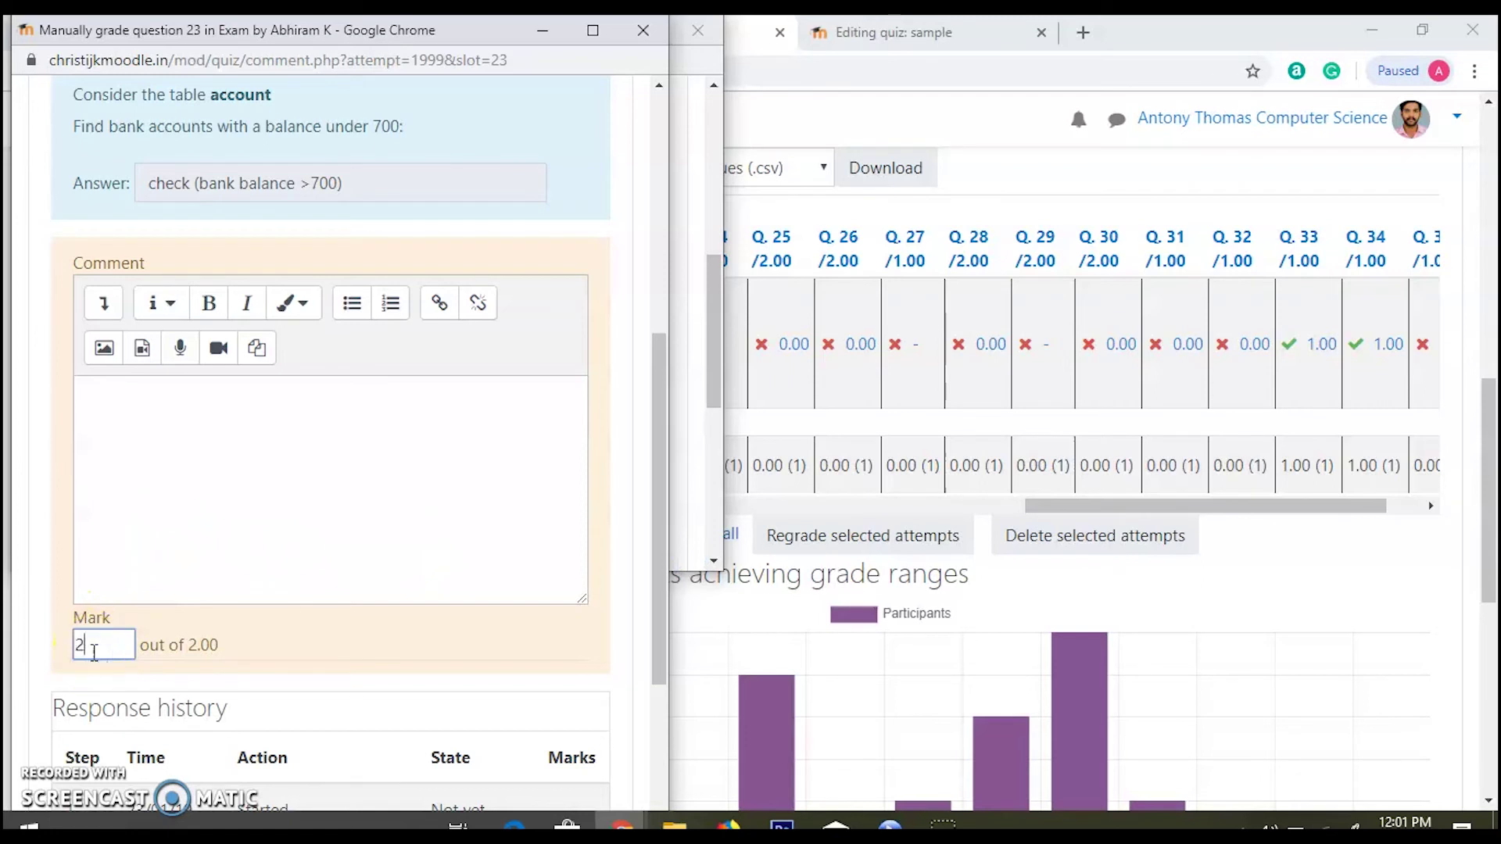
left_click(142, 450)
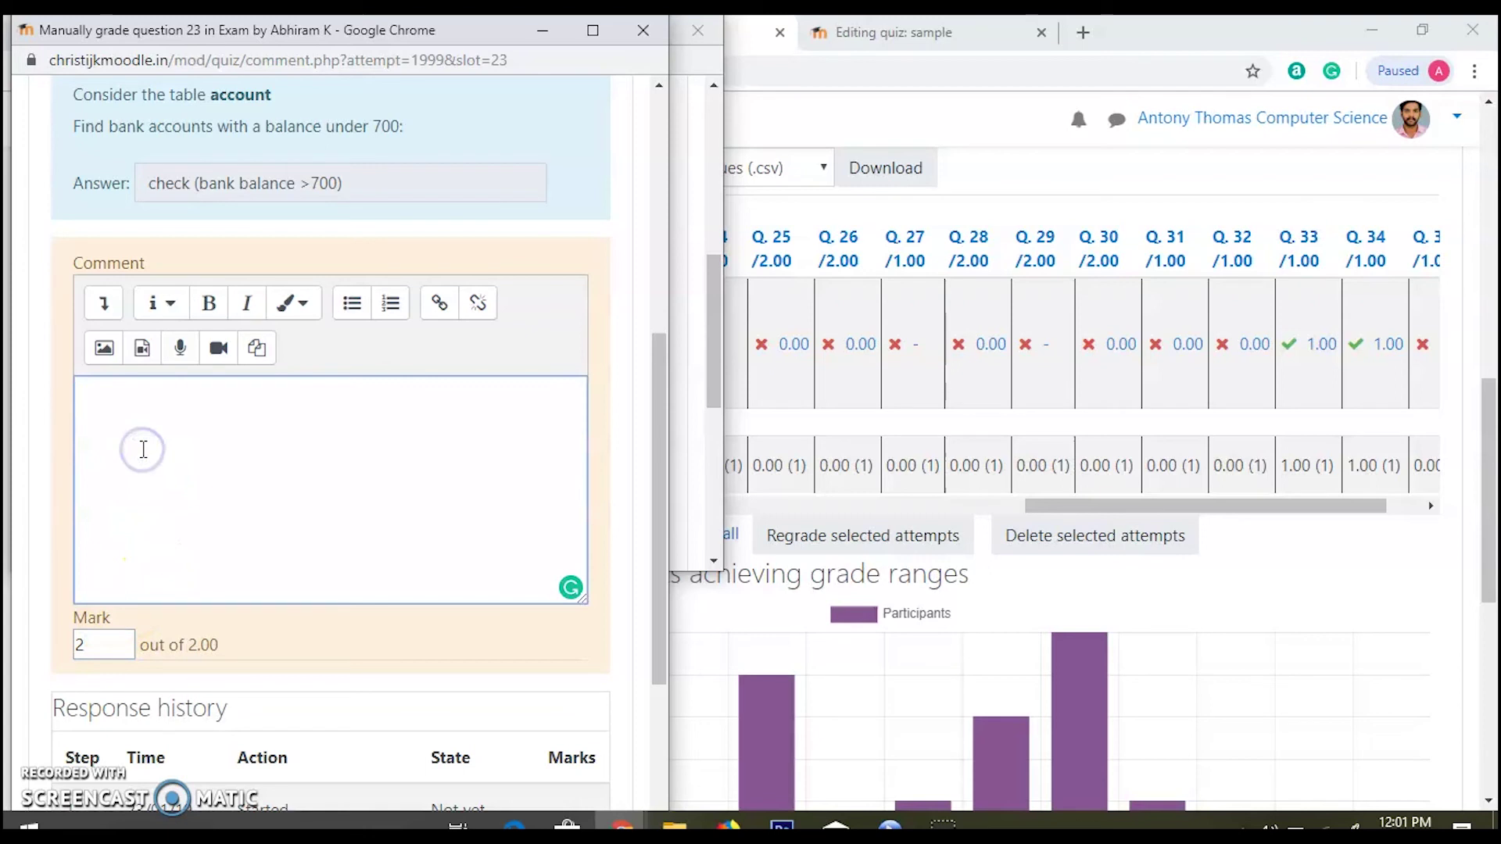
left_click_drag(670, 368, 704, 547)
left_click(65, 682)
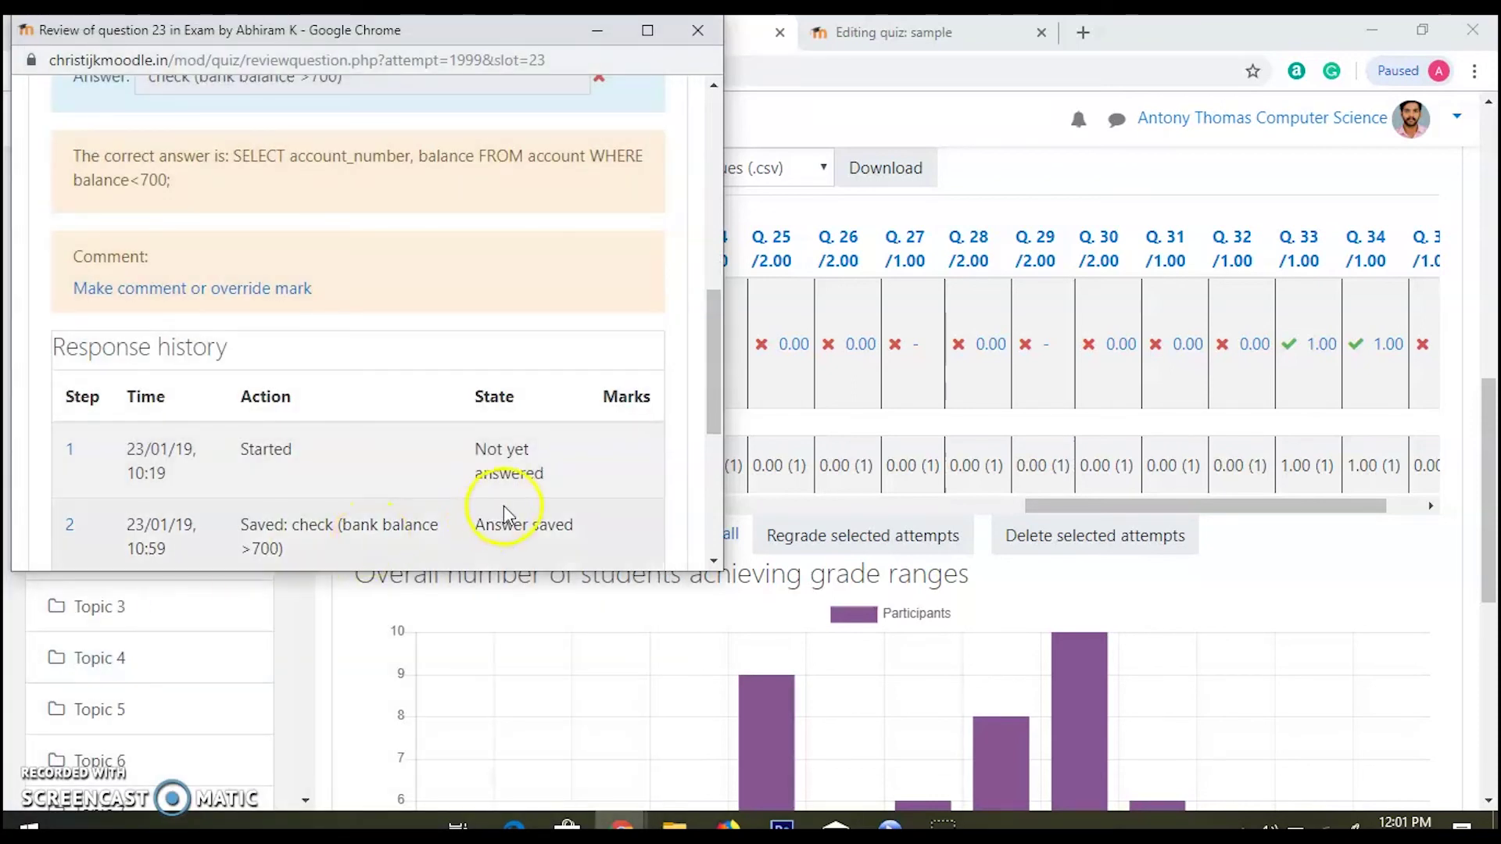
- Close the question 23 response review, then reload the attempts report and check the student's question 23 mark
left_click_drag(711, 381, 683, 327)
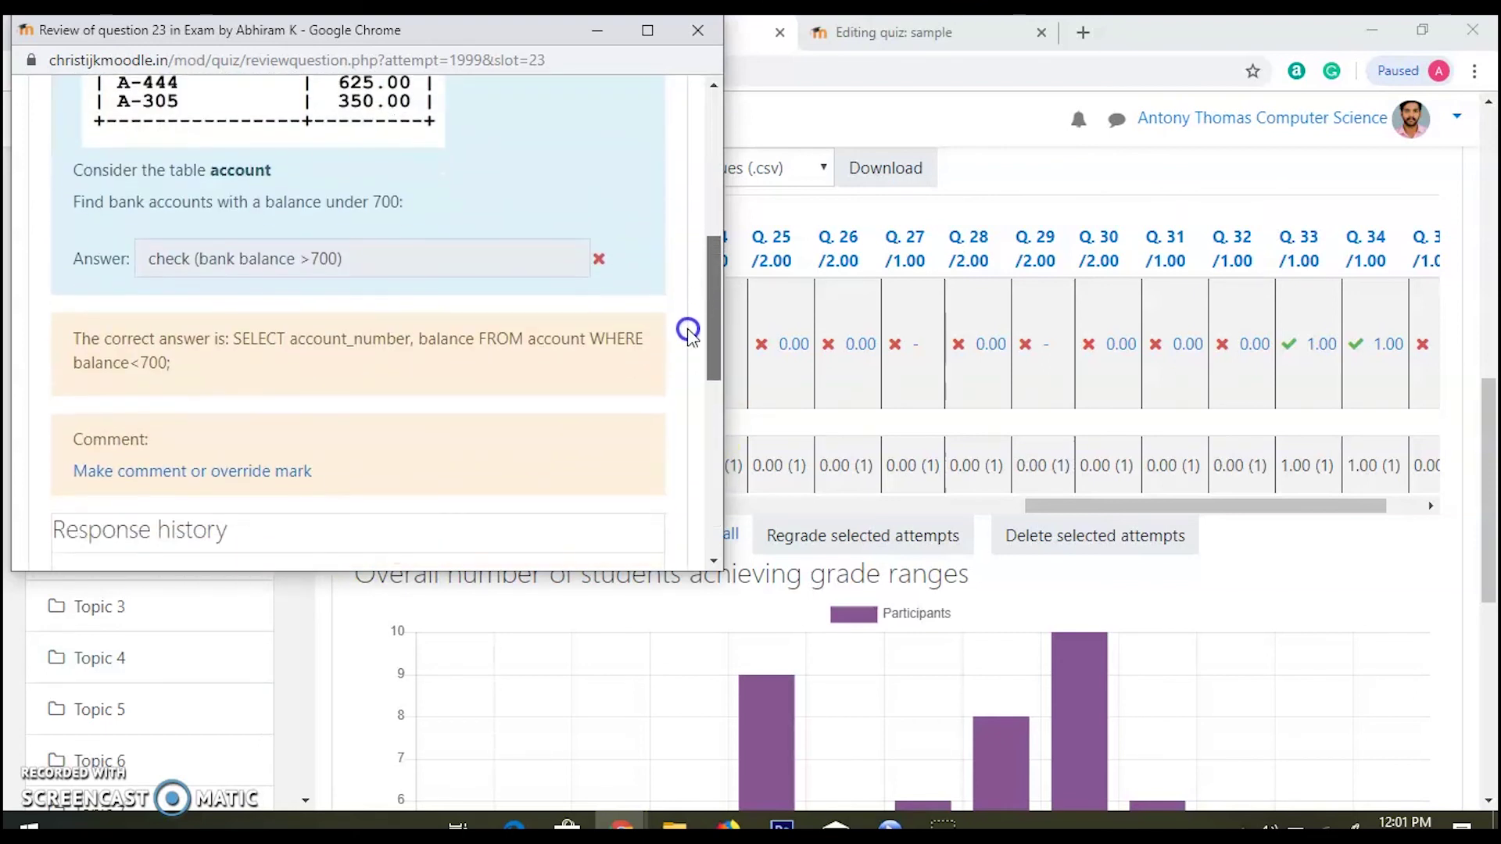
left_click(704, 30)
left_click(662, 72)
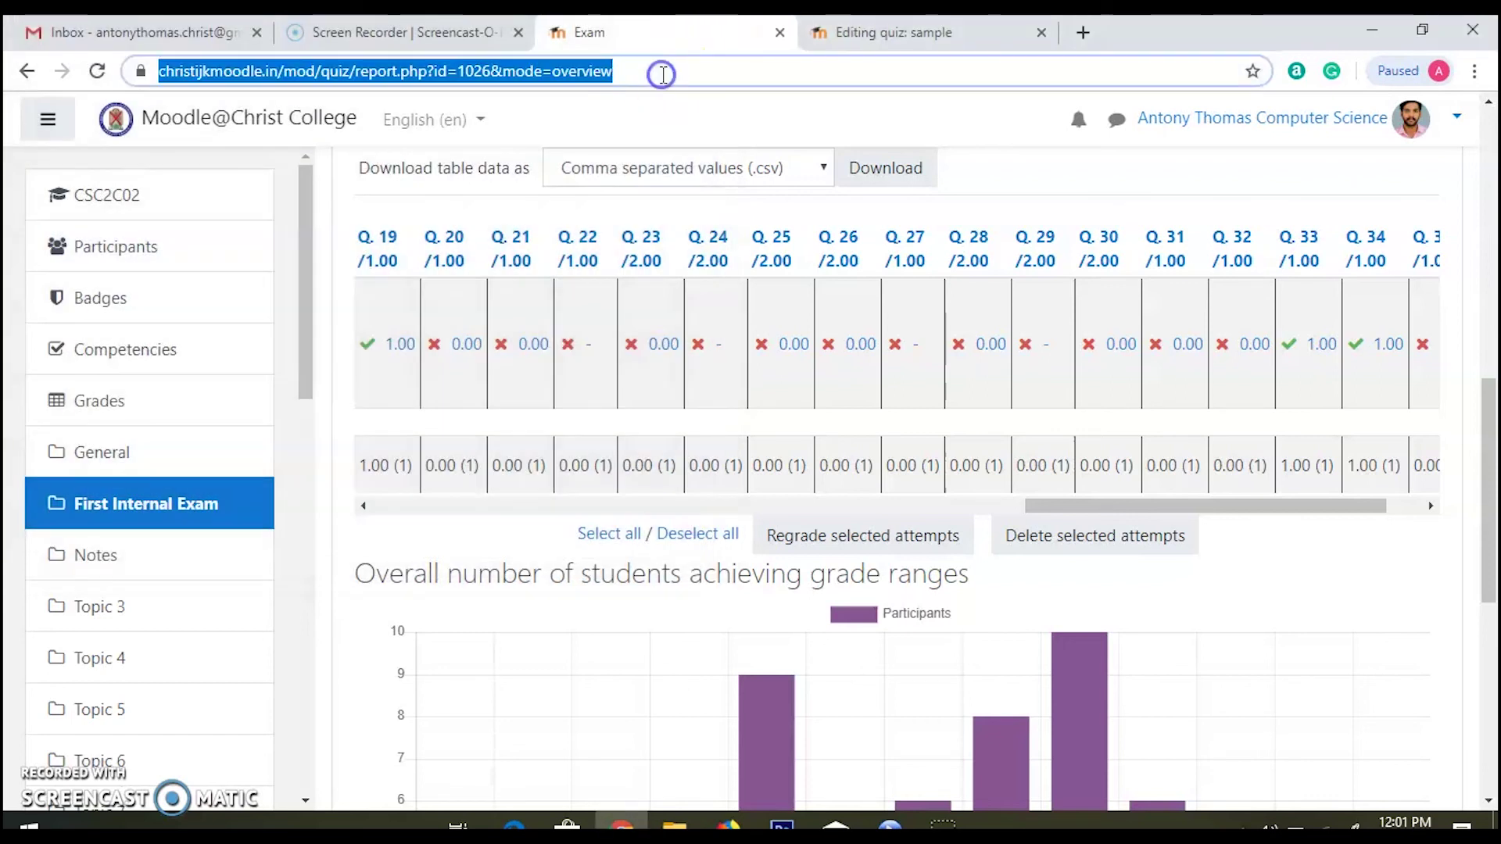
key("Return")
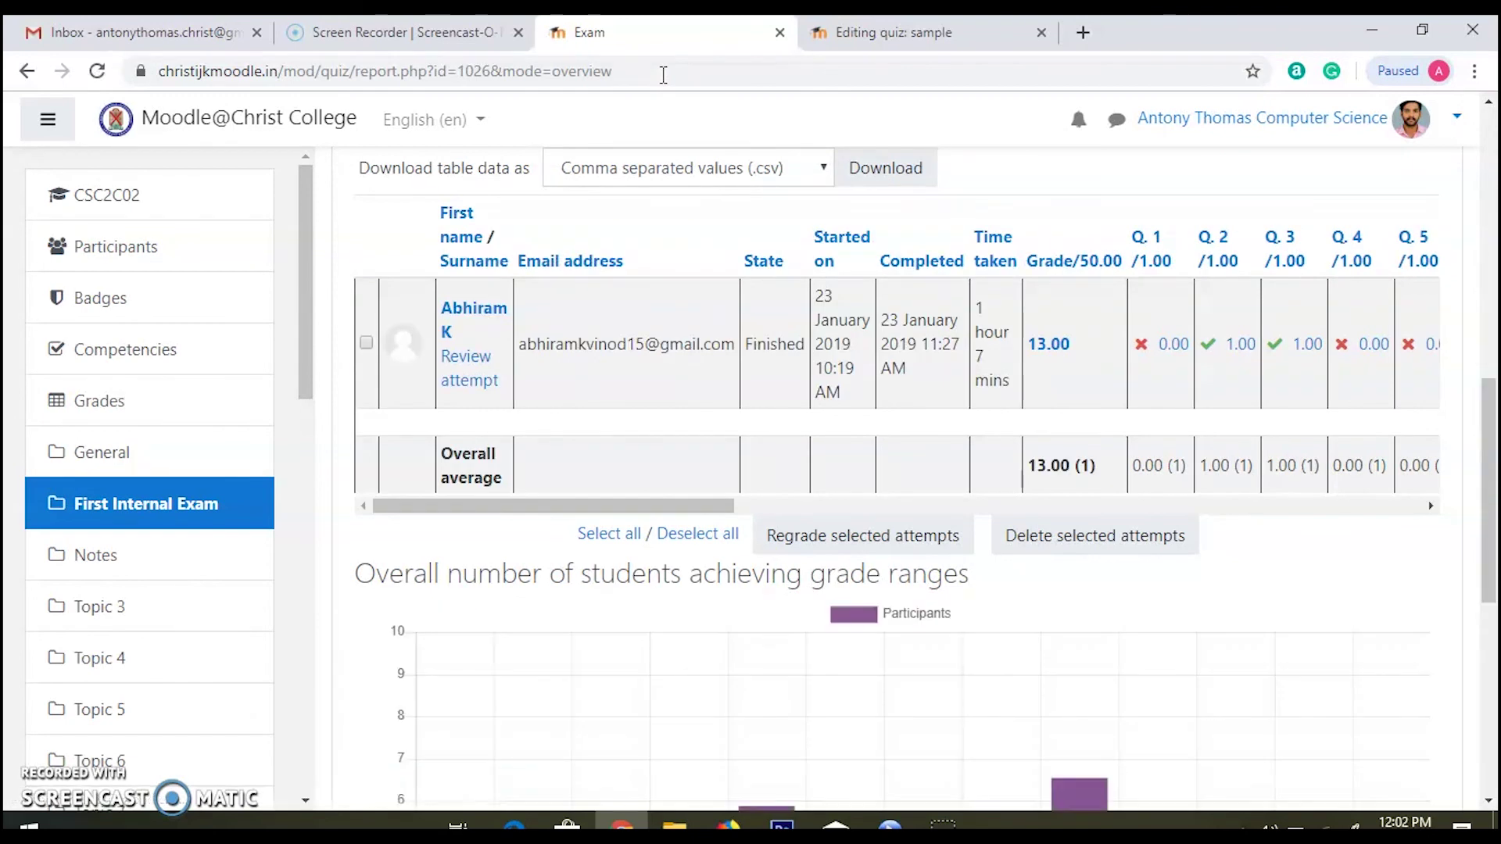
left_click_drag(657, 504, 1166, 485)
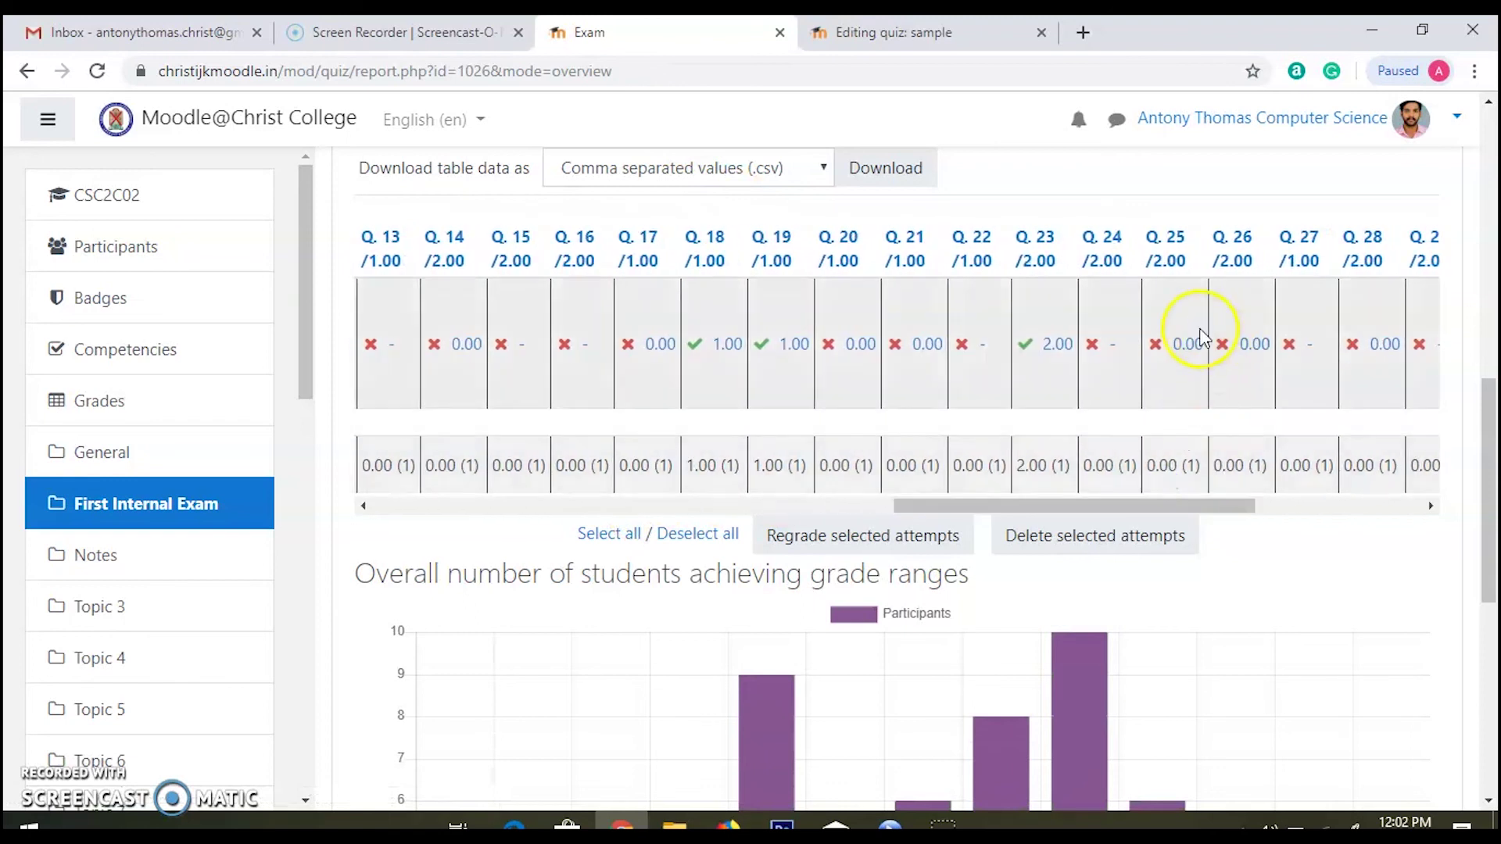